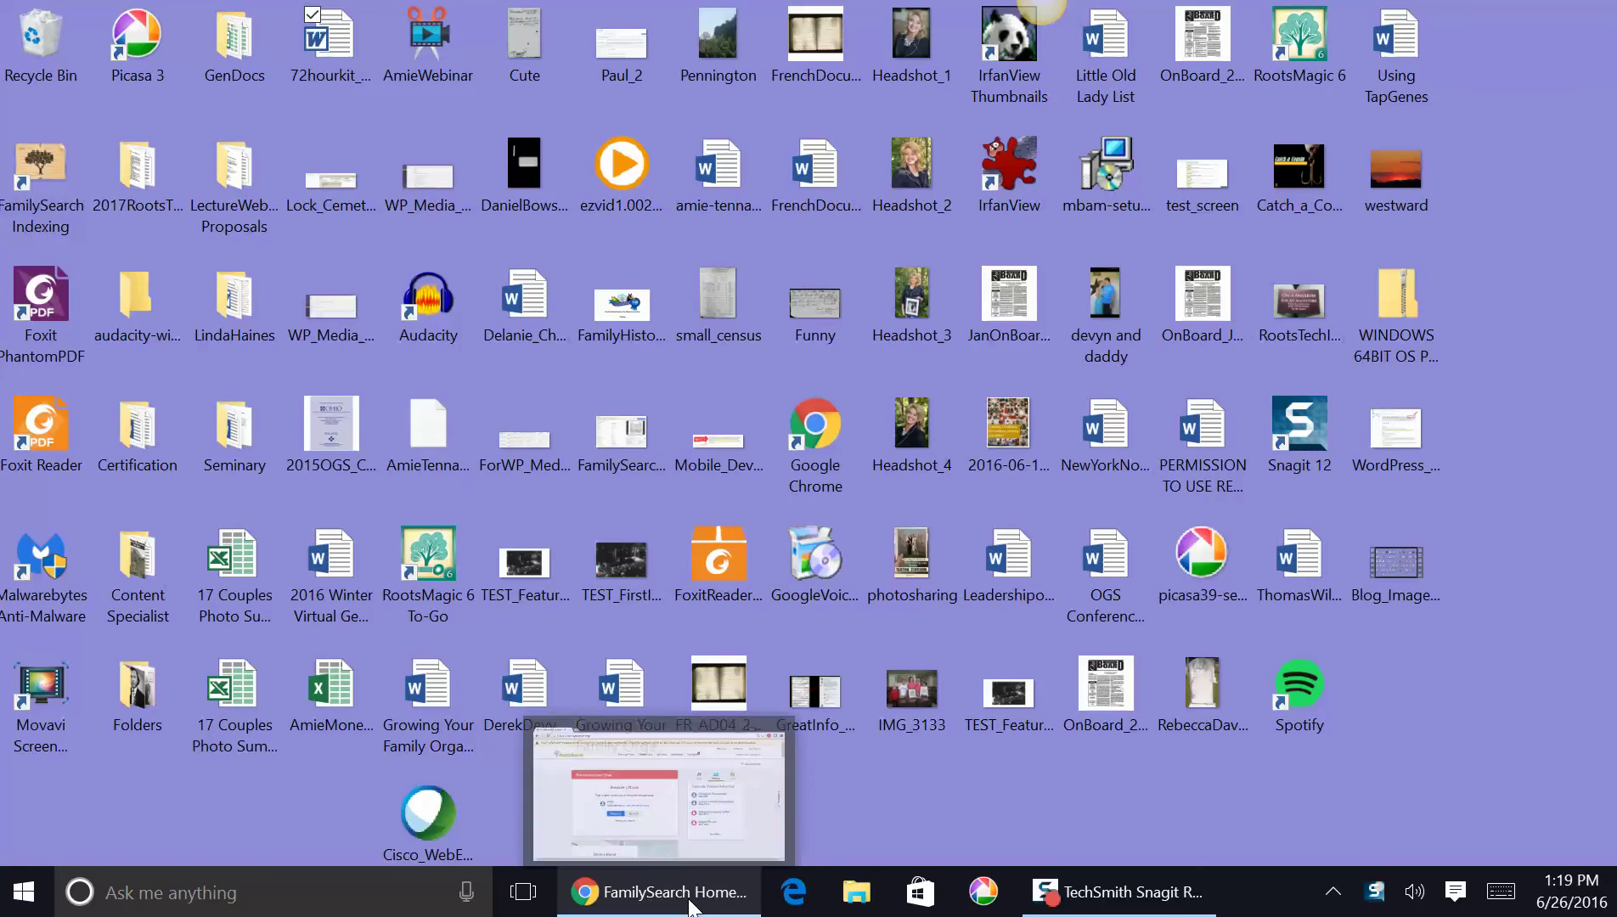
# - Switch to the FamilySearch website in Chrome and open the Family Tree in its tree view
pyautogui.click(690, 907)
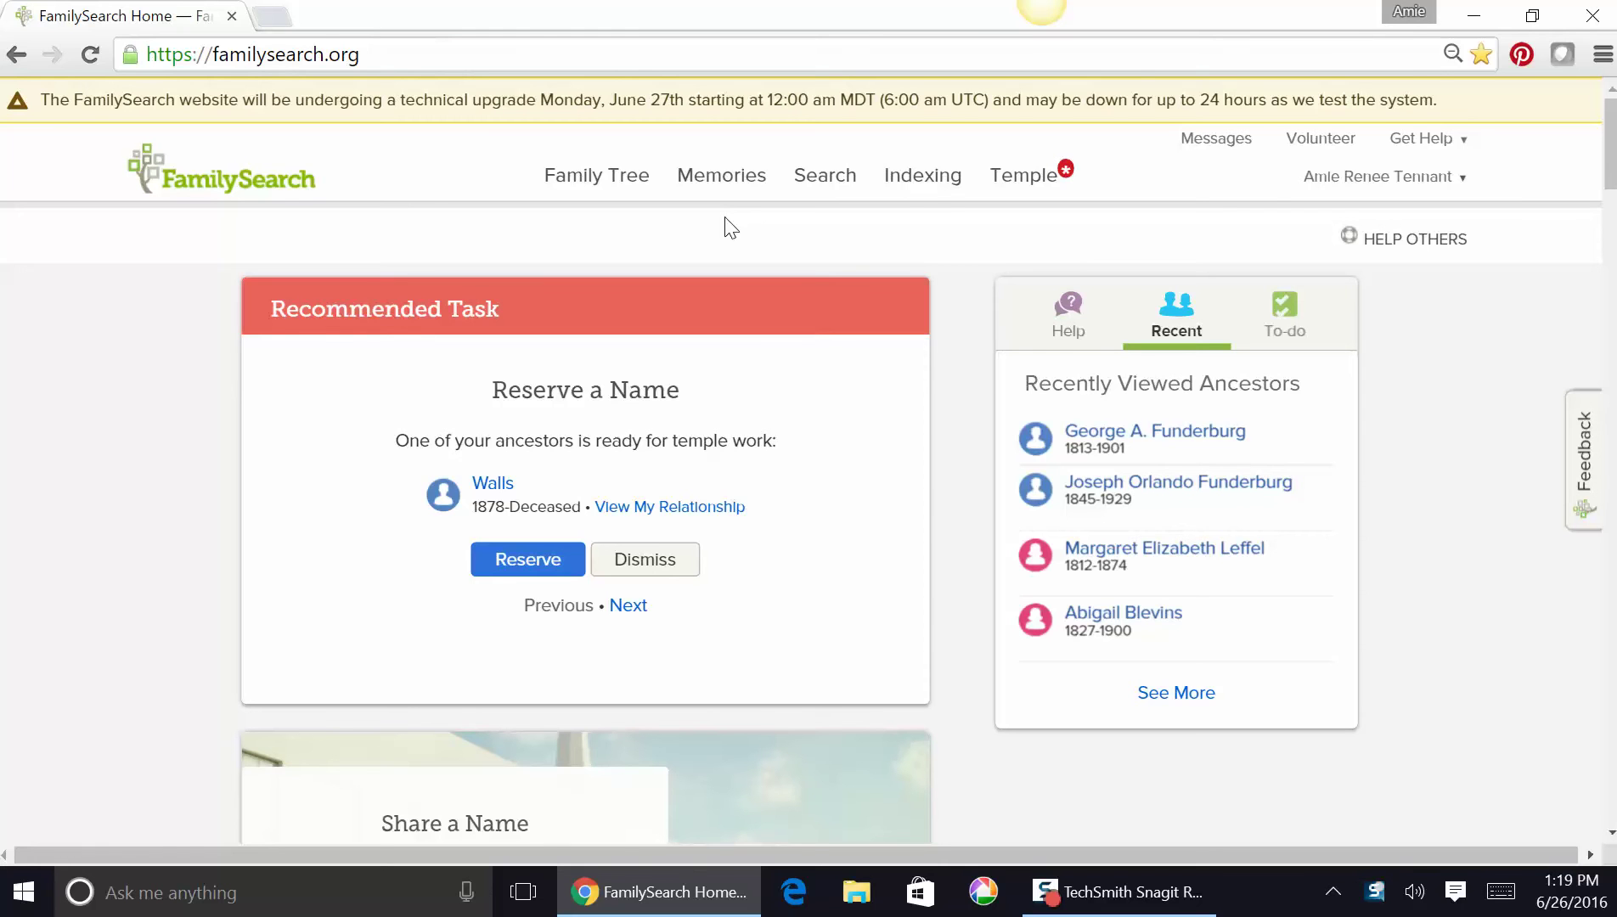
pyautogui.moveTo(620, 195)
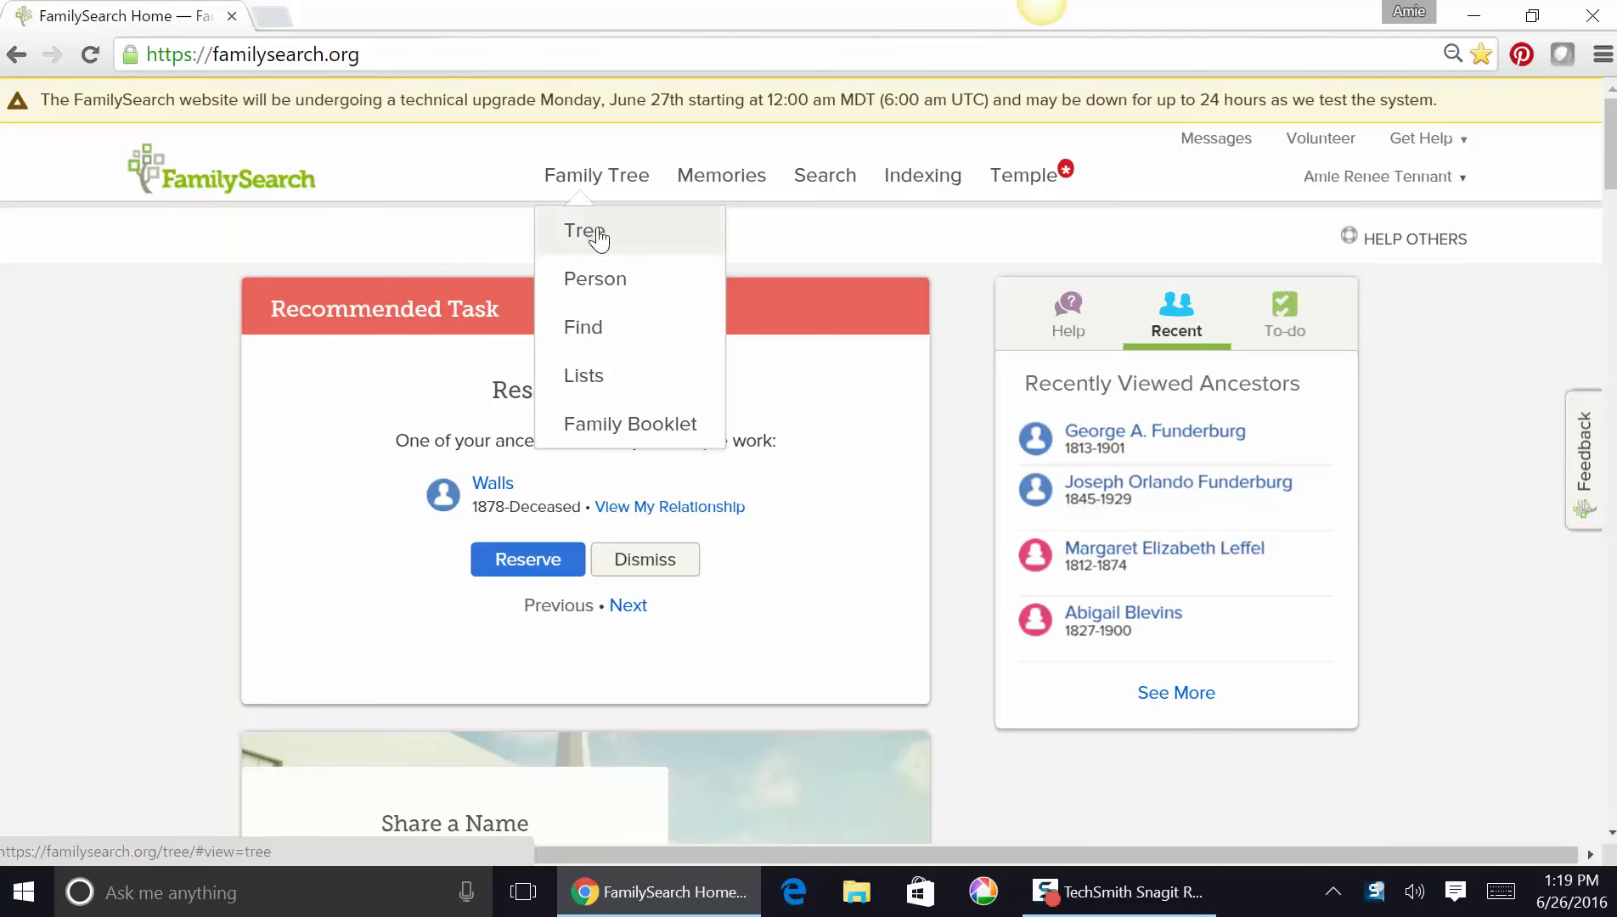
pyautogui.click(599, 228)
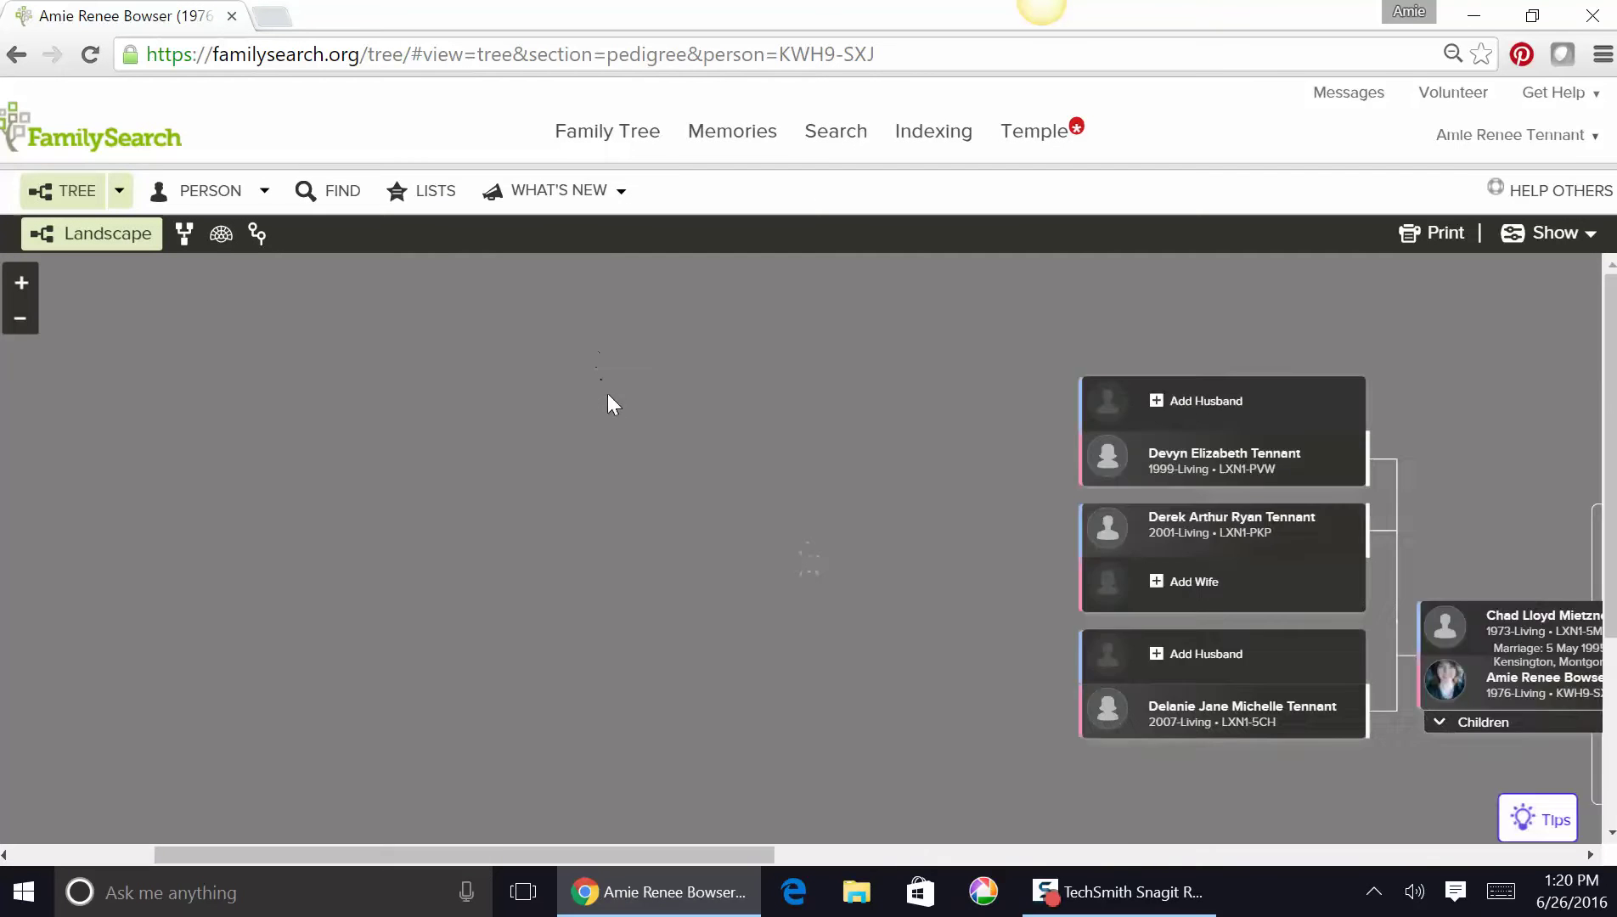
# - Expand the ancestors of the couple married 3 Dec 1933 in Covington, Kenton, Kentucky, on the pedigree
pyautogui.moveTo(902, 508); pyautogui.dragTo(338, 491)
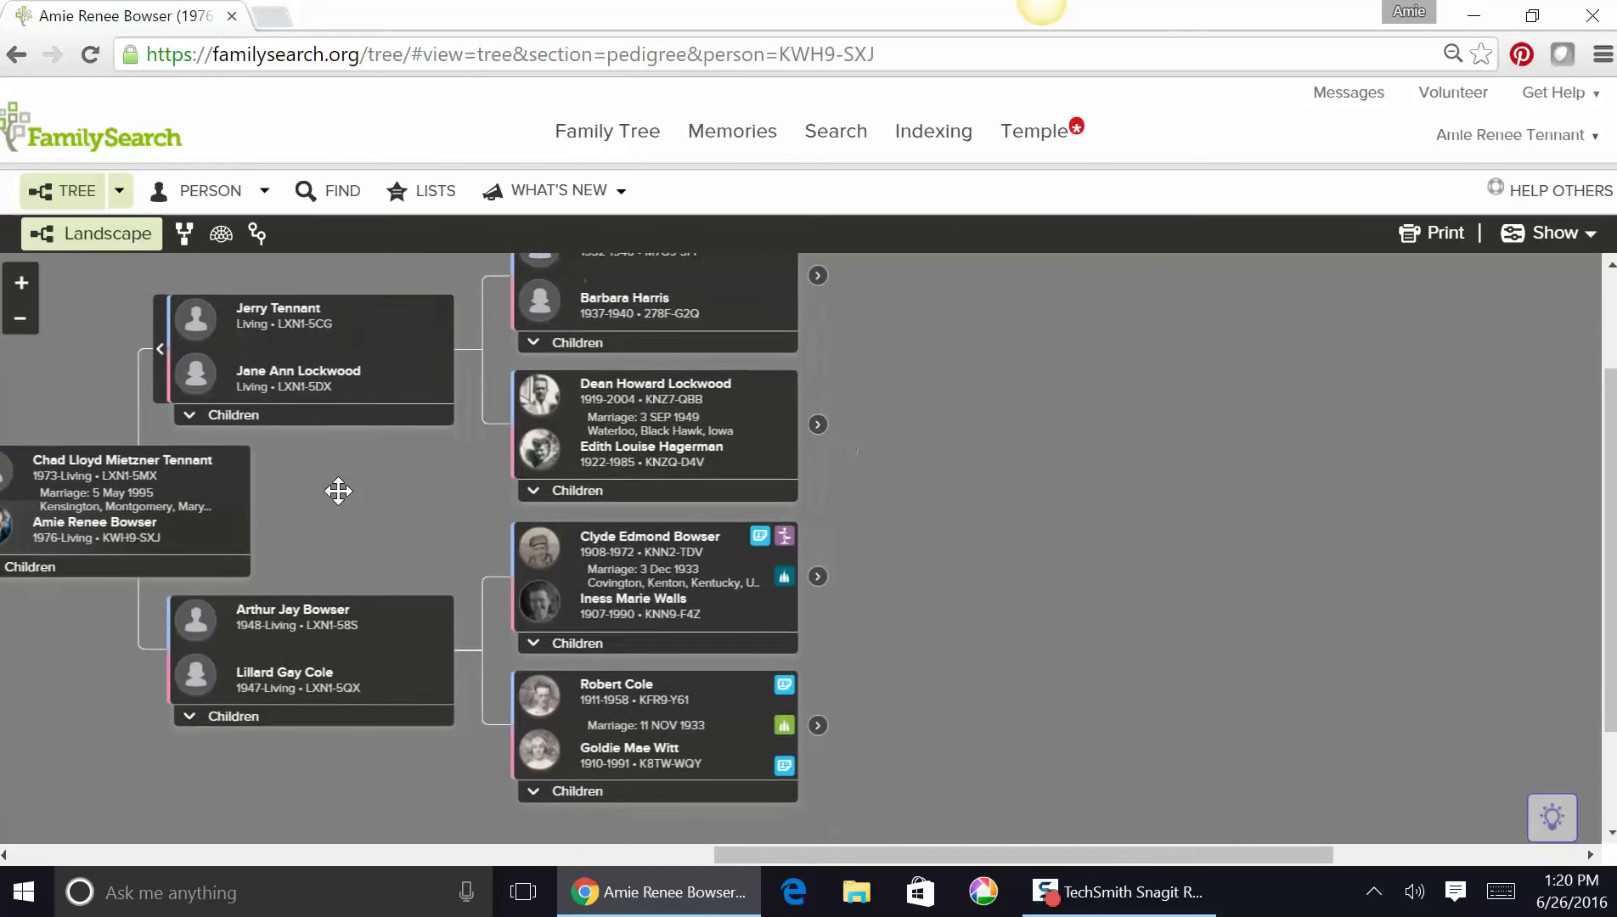
pyautogui.rightClick(339, 492)
pyautogui.click(939, 467)
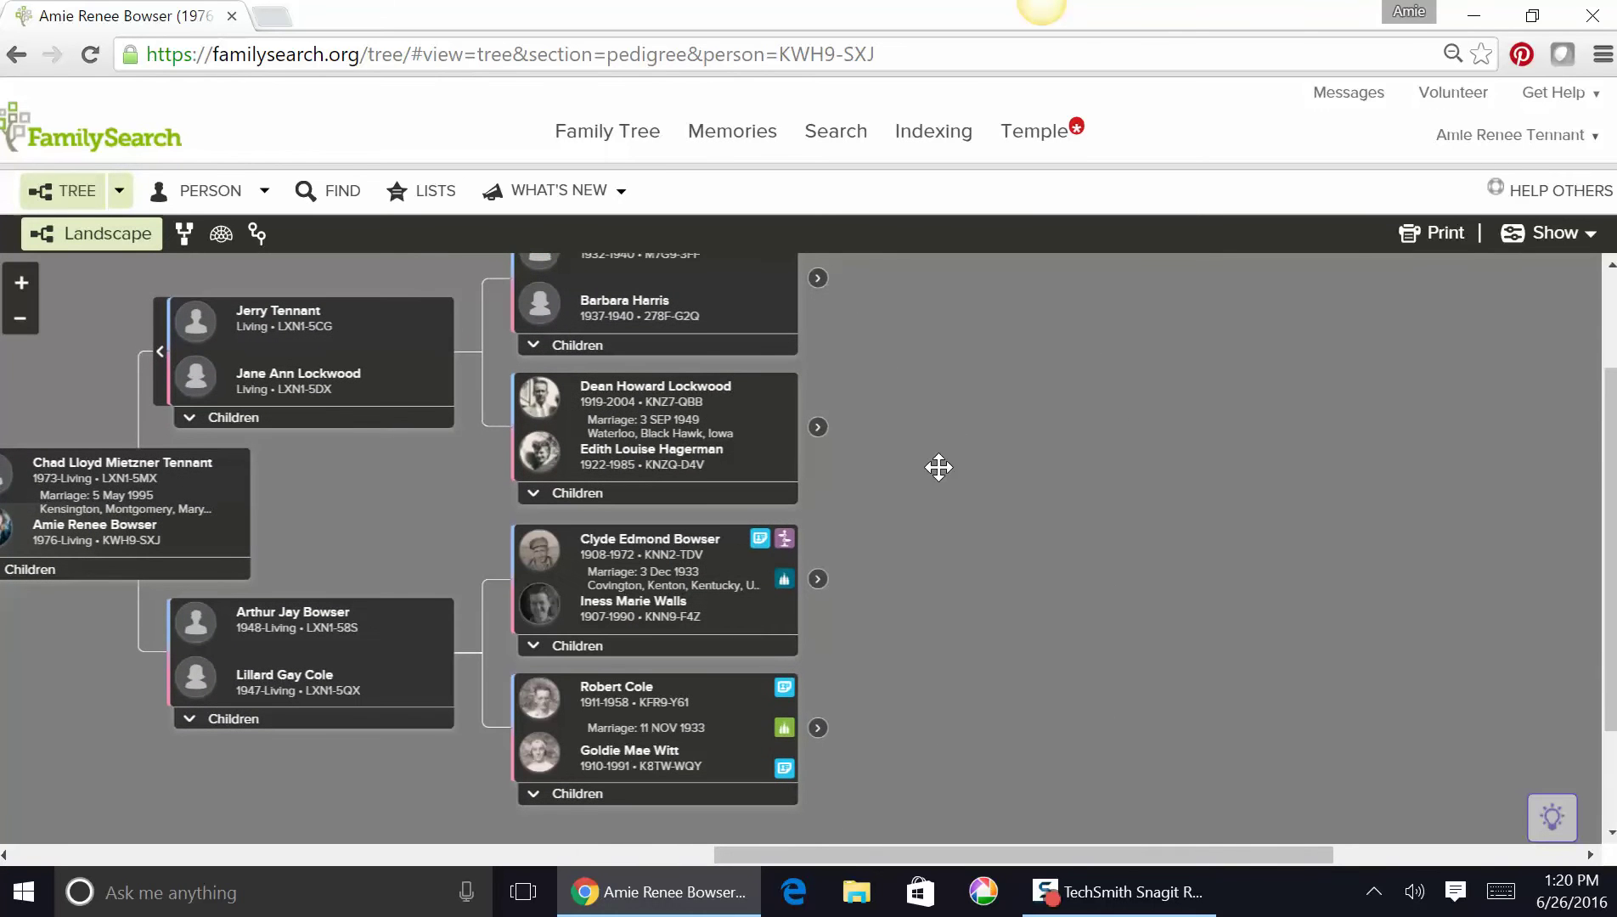
pyautogui.click(817, 581)
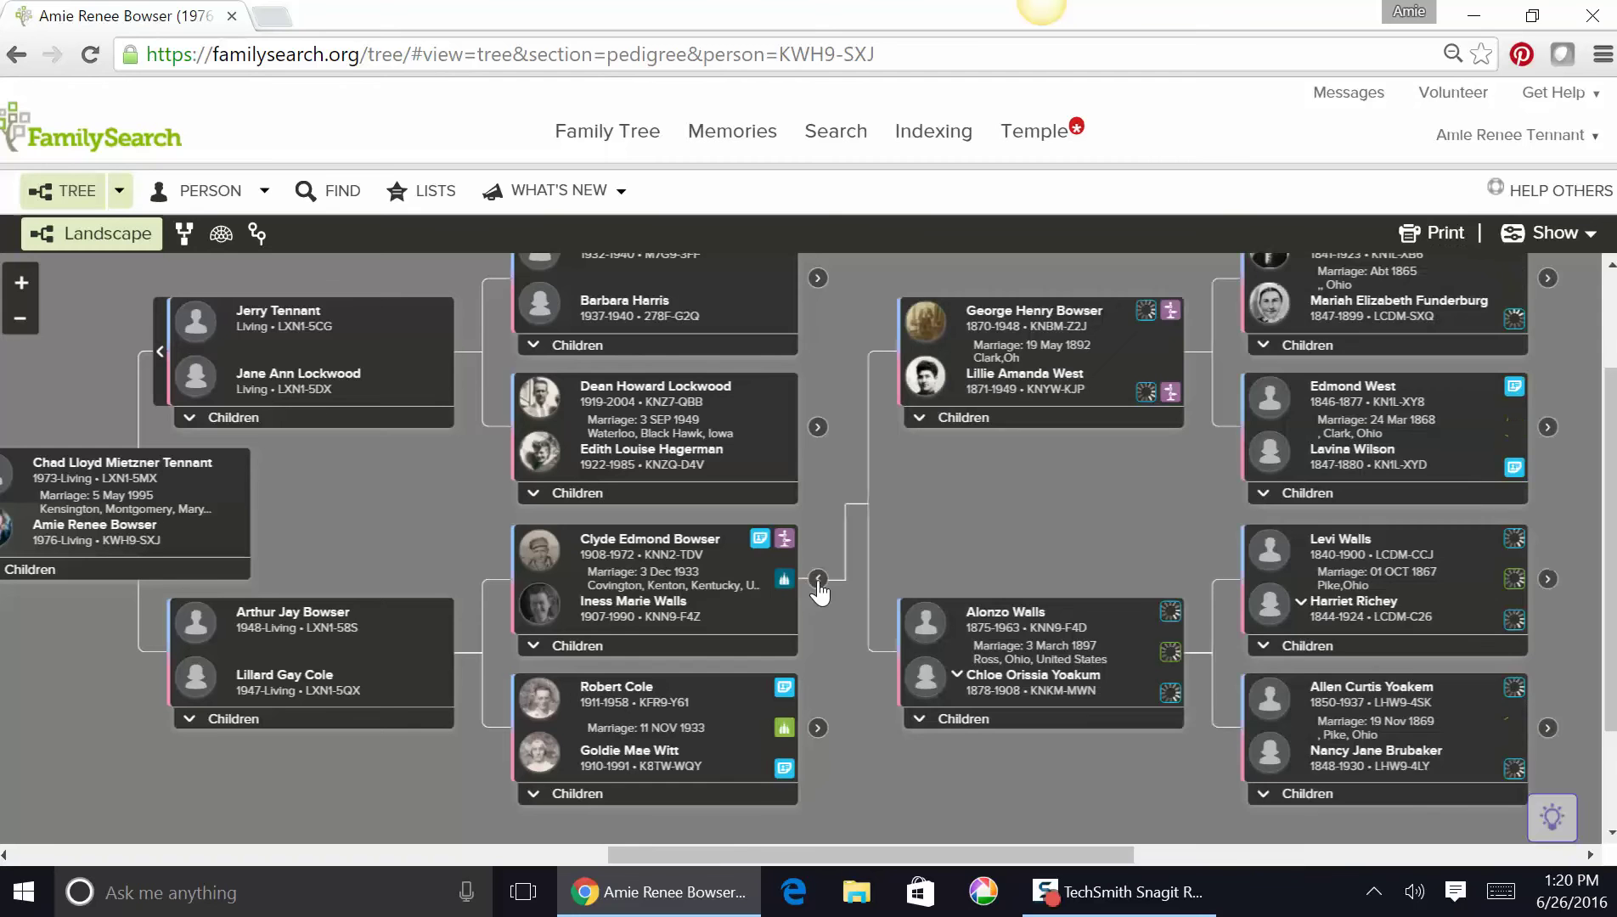
# - Expand the ancestors of the couple married about 1865 in Ohio and bring the couple married 25 May 1843 into view
pyautogui.moveTo(867, 558); pyautogui.dragTo(408, 612)
pyautogui.rightClick(459, 317)
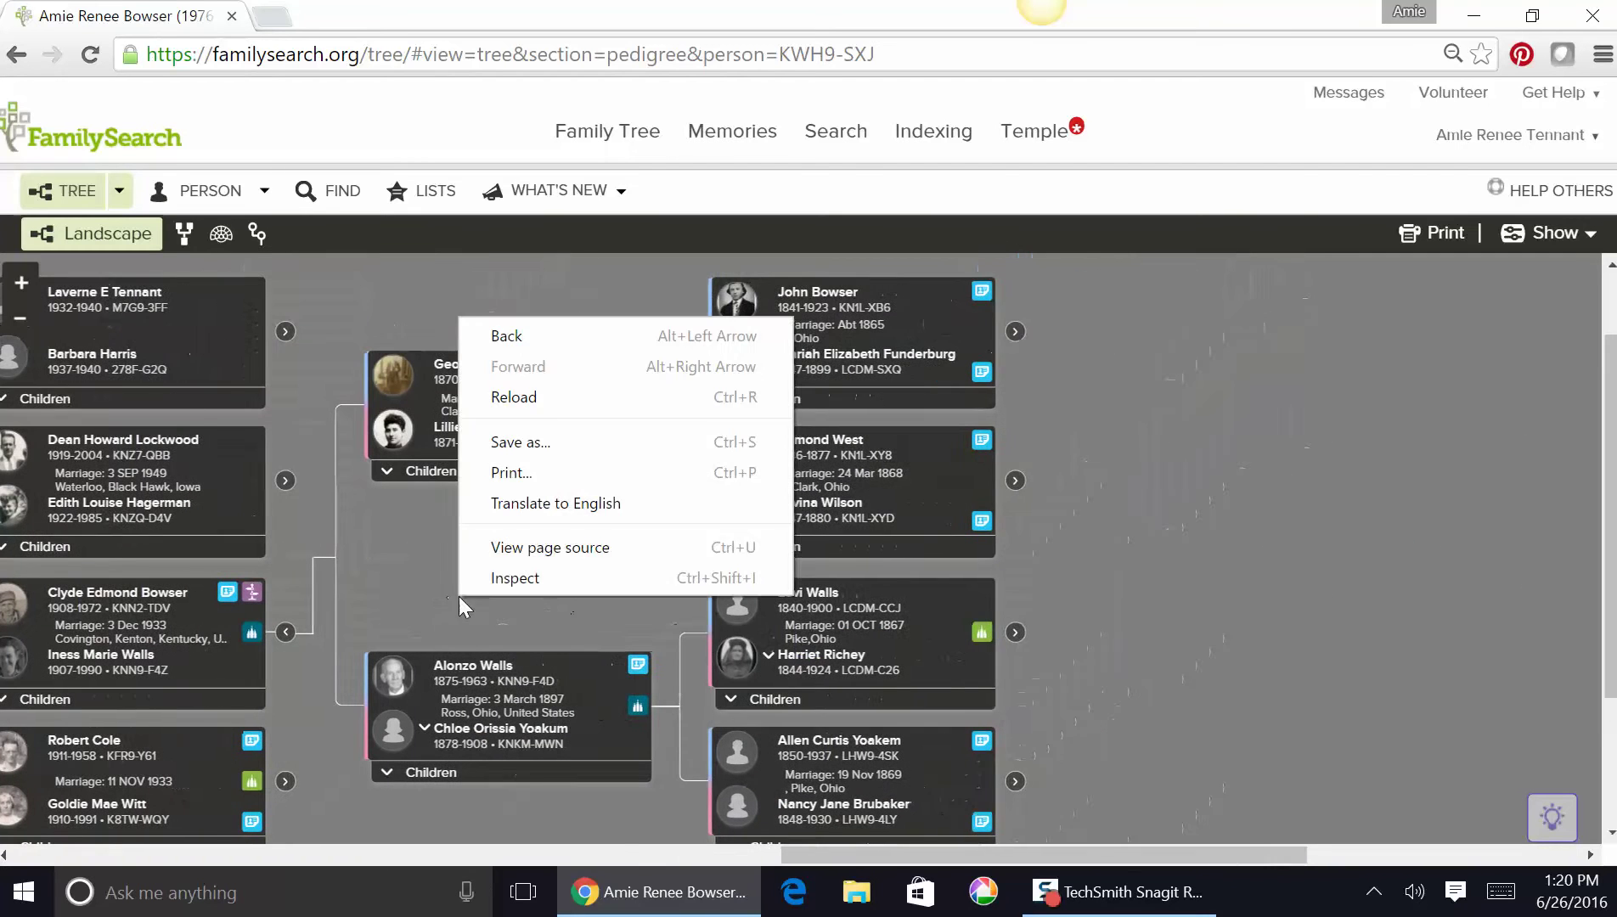
pyautogui.click(1044, 359)
pyautogui.click(1016, 338)
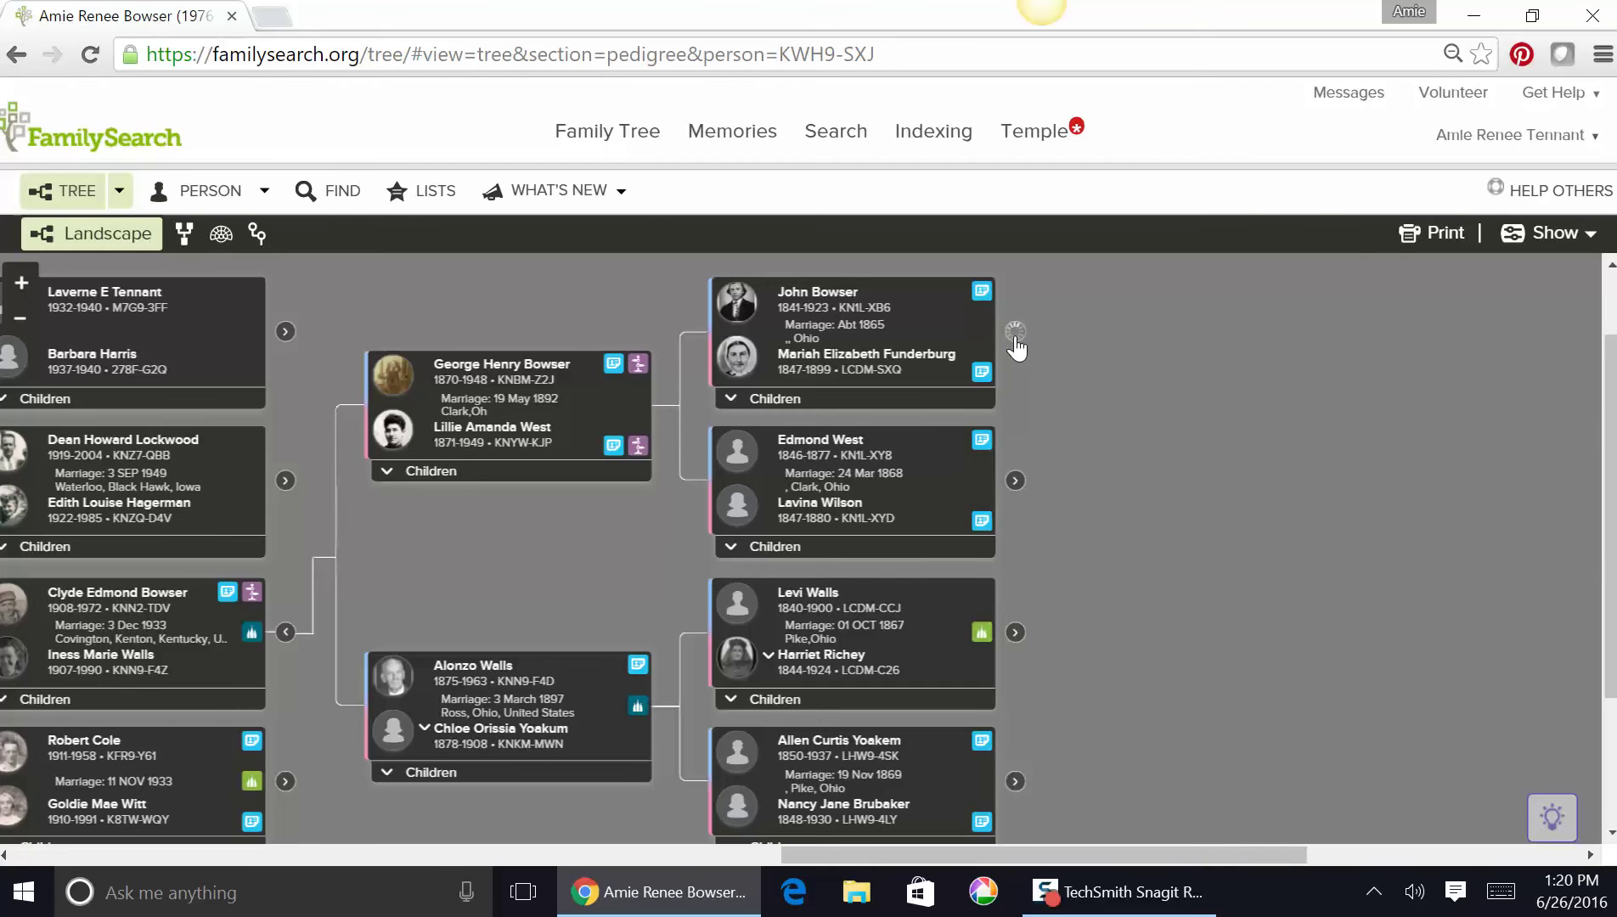
pyautogui.moveTo(910, 294); pyautogui.dragTo(842, 286)
pyautogui.moveTo(1069, 294); pyautogui.dragTo(686, 286)
pyautogui.moveTo(838, 547); pyautogui.dragTo(877, 418)
pyautogui.rightClick(878, 417)
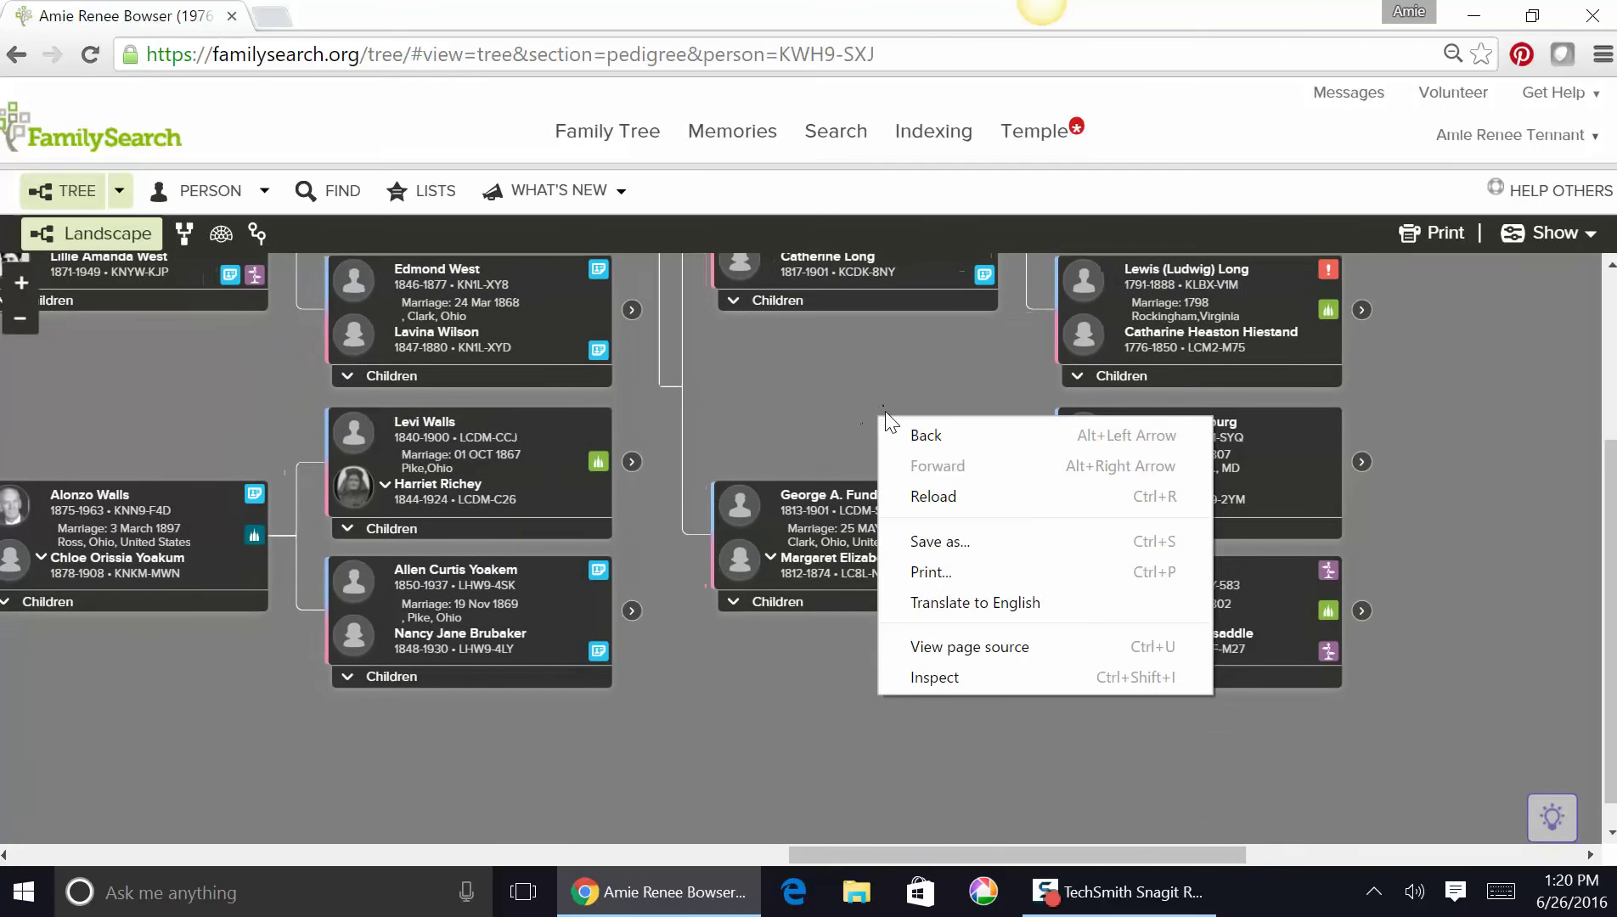
pyautogui.click(765, 432)
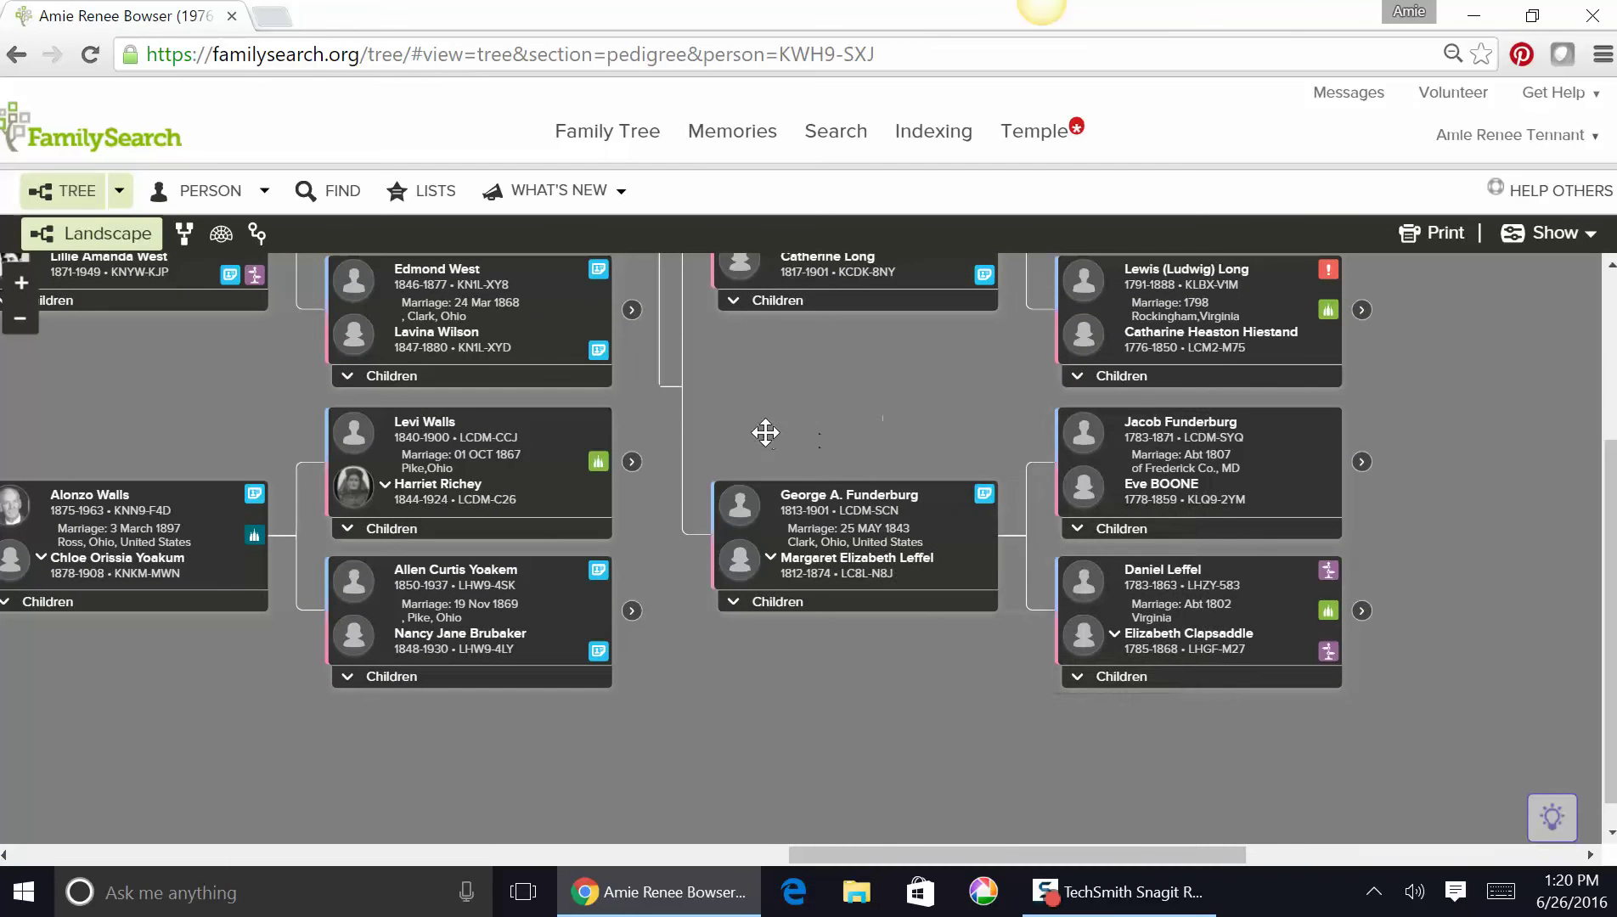
# - Open the person page of the husband married 25 May 1843 in Clark, Ohio, and check his record for possible duplicates
pyautogui.click(828, 512)
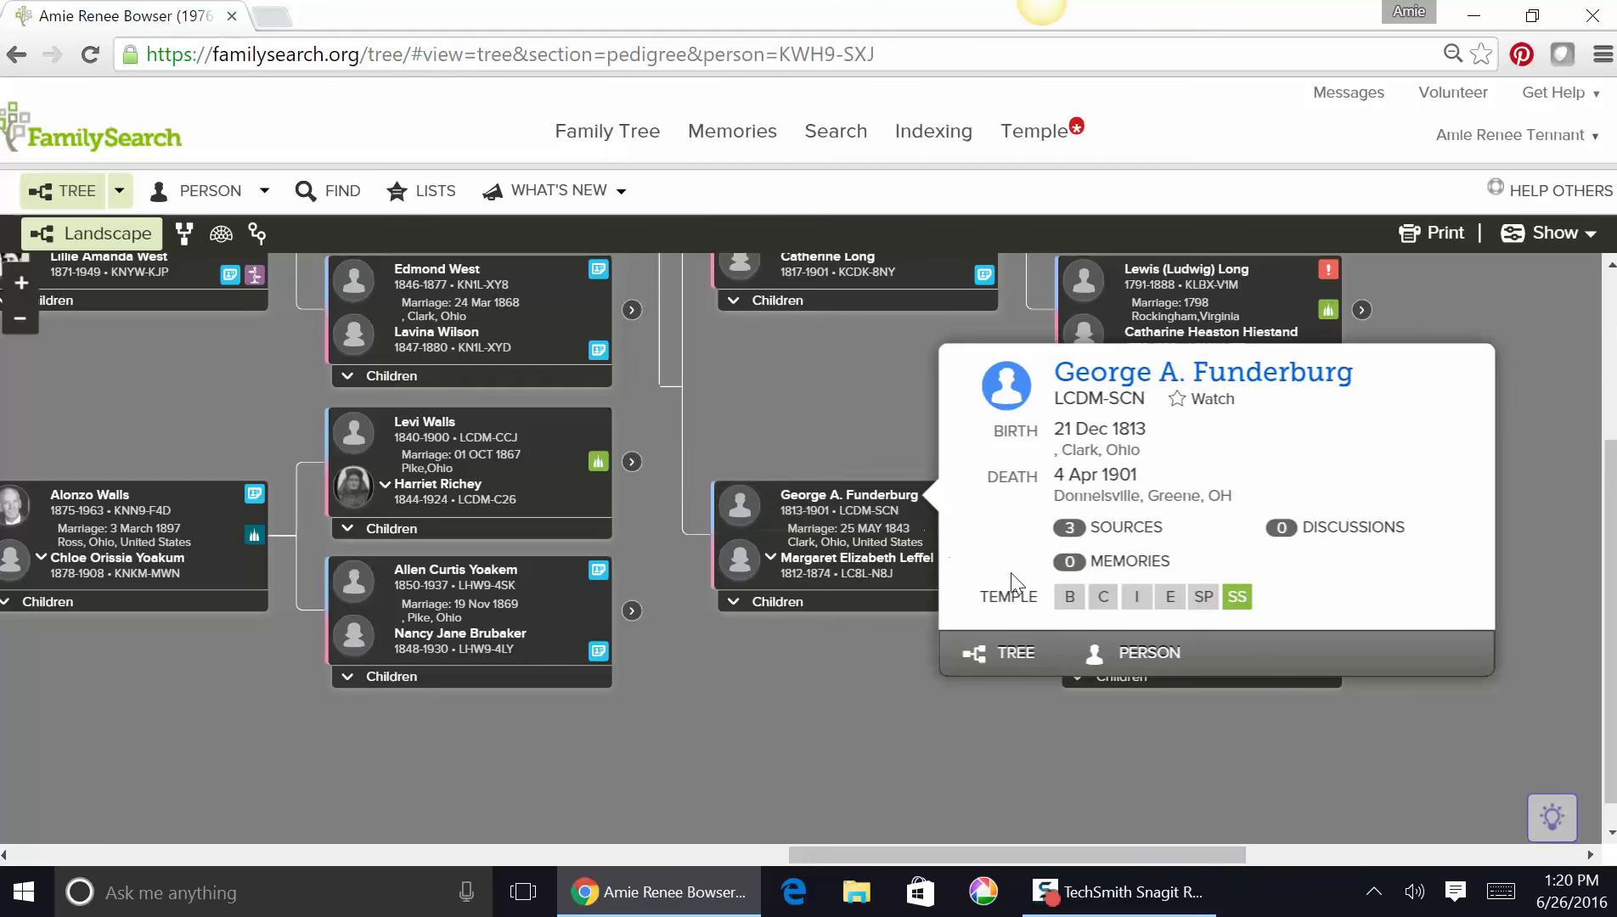
pyautogui.click(1142, 663)
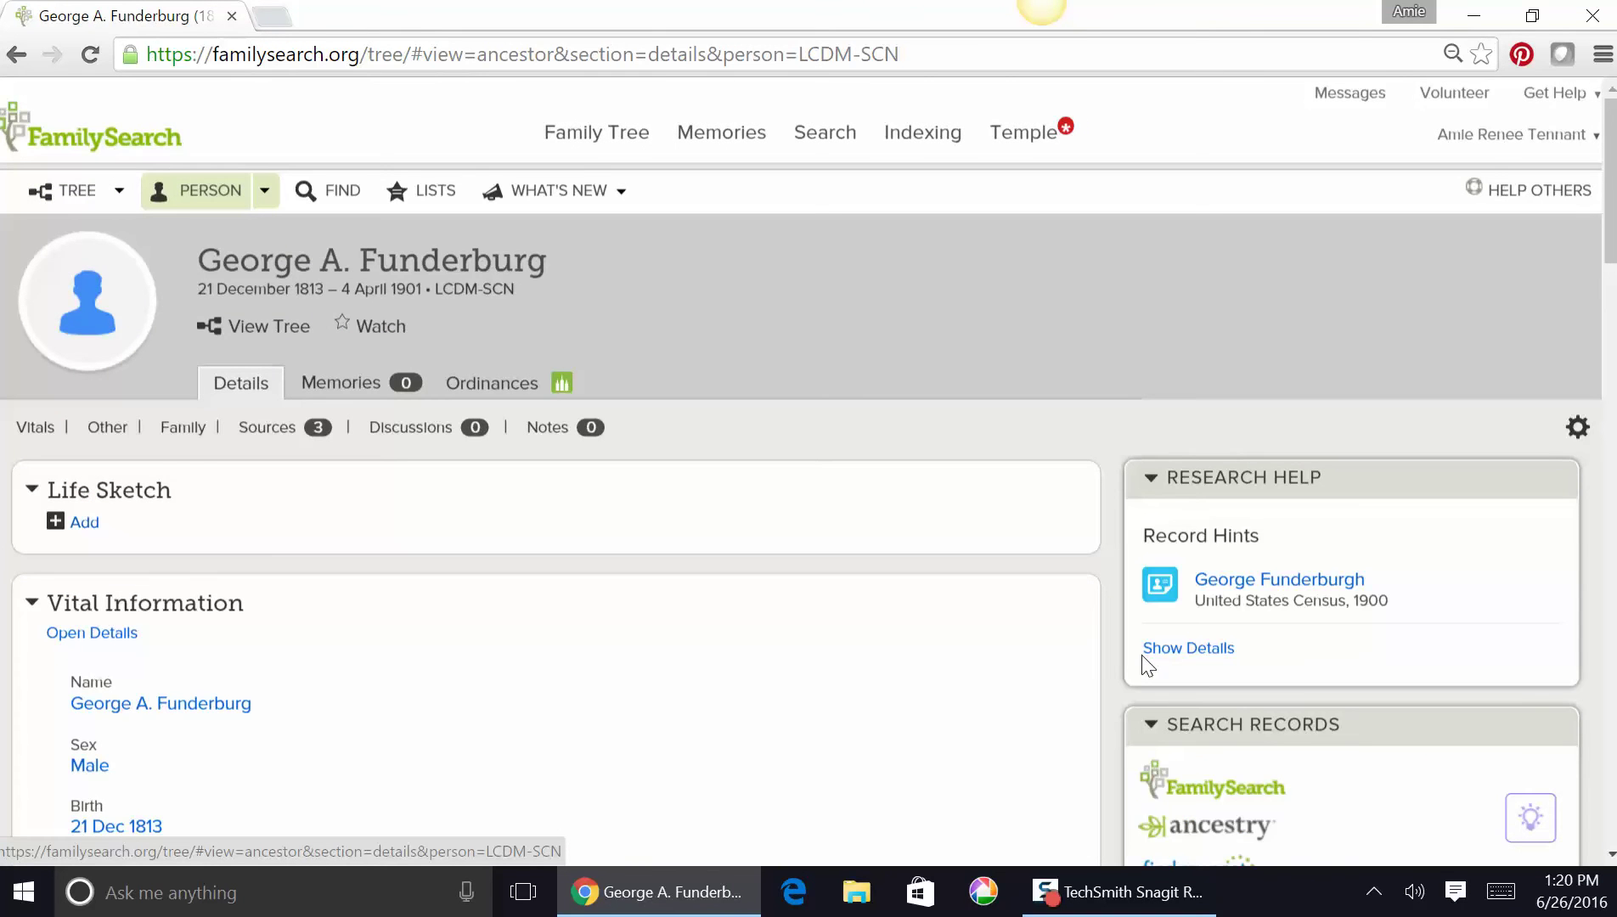
pyautogui.click(1612, 856)
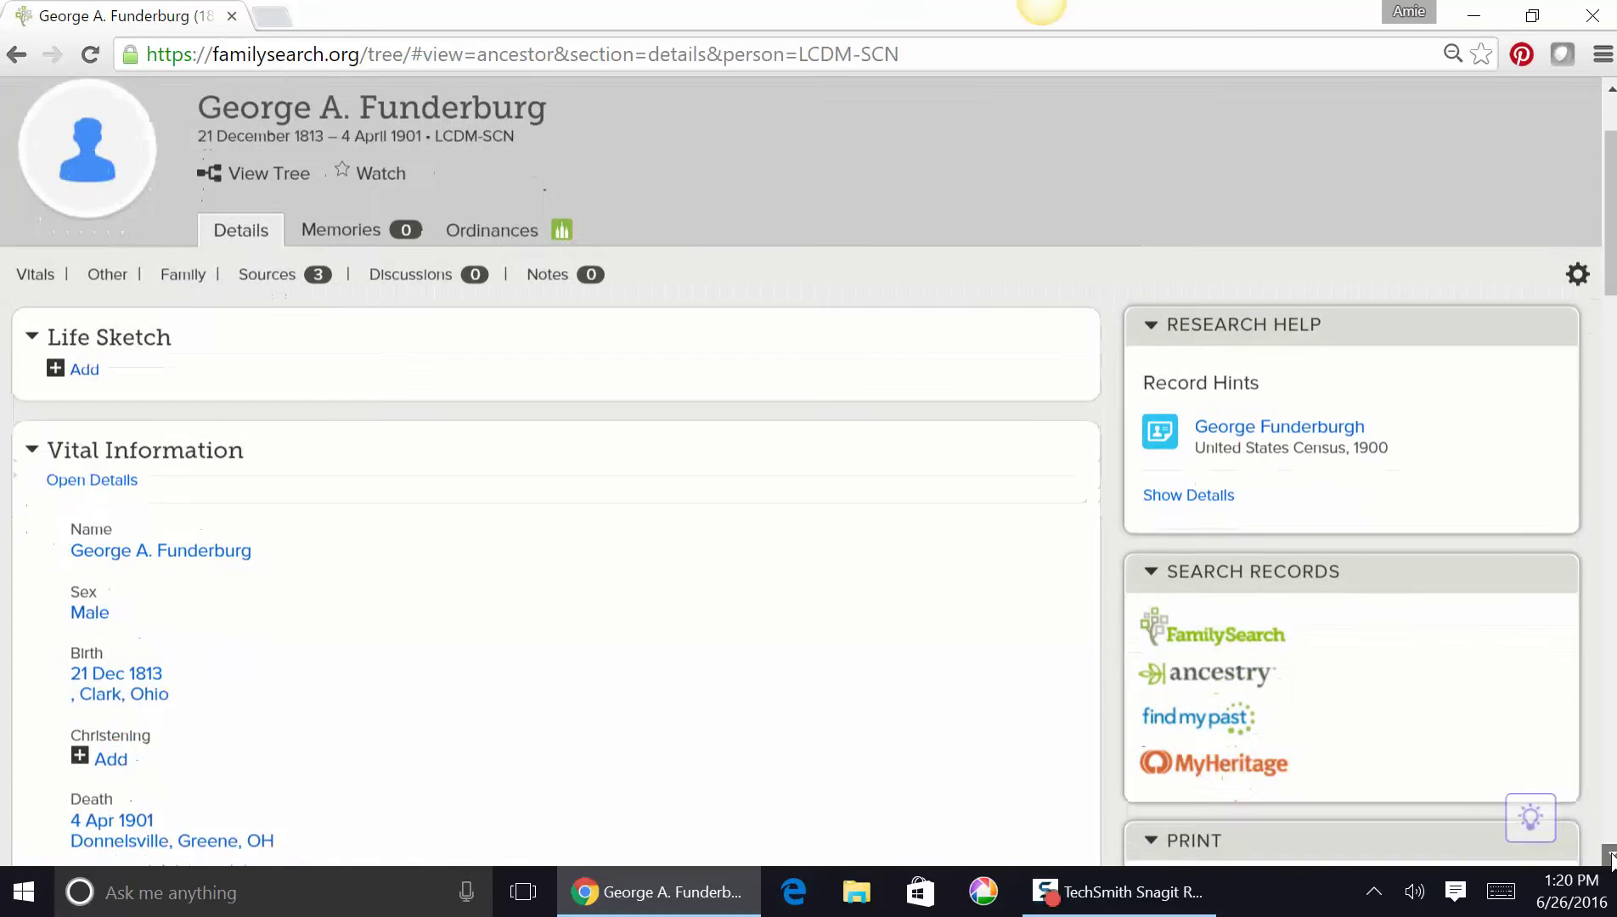
pyautogui.moveTo(1611, 856); pyautogui.dragTo(1611, 857)
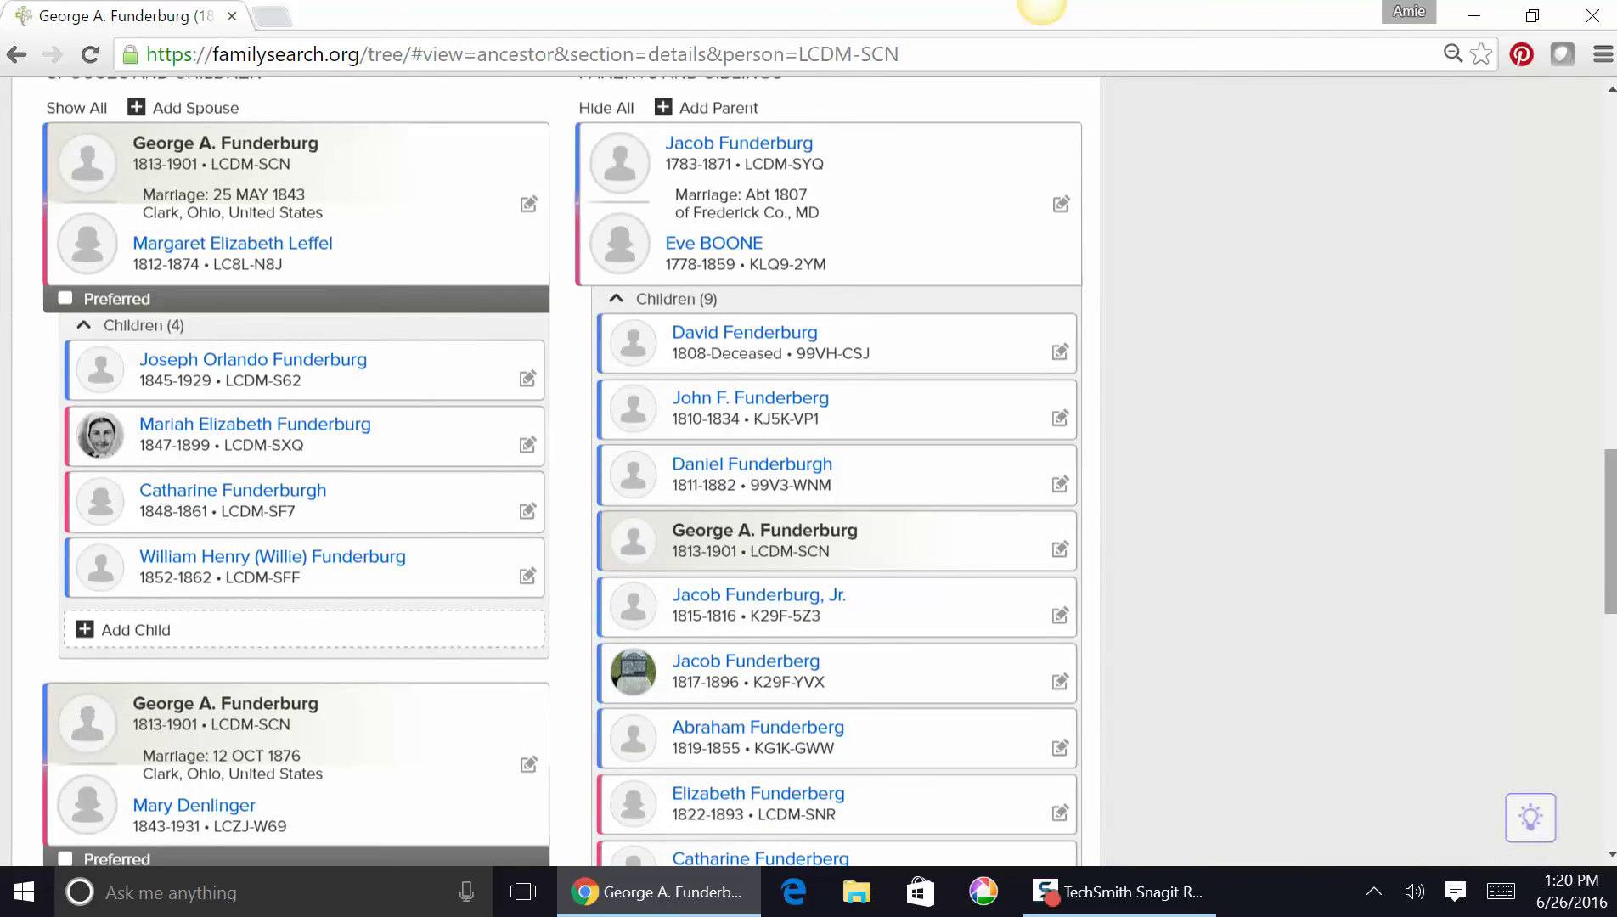
pyautogui.rightClick(1597, 460)
pyautogui.click(1581, 406)
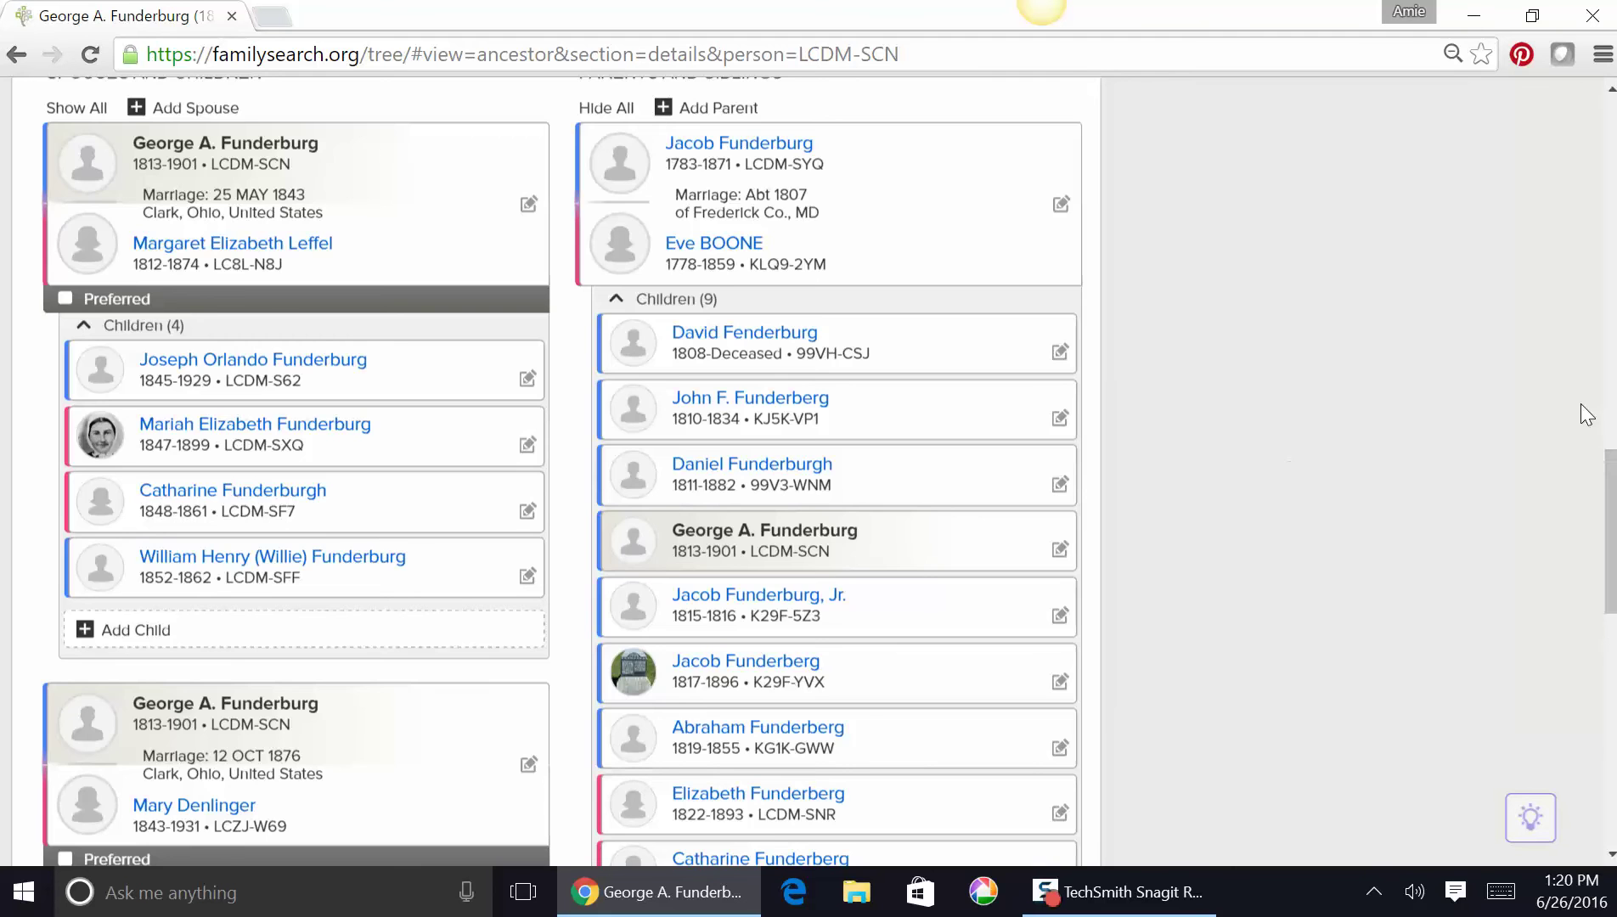
pyautogui.moveTo(1608, 463); pyautogui.dragTo(1354, 336)
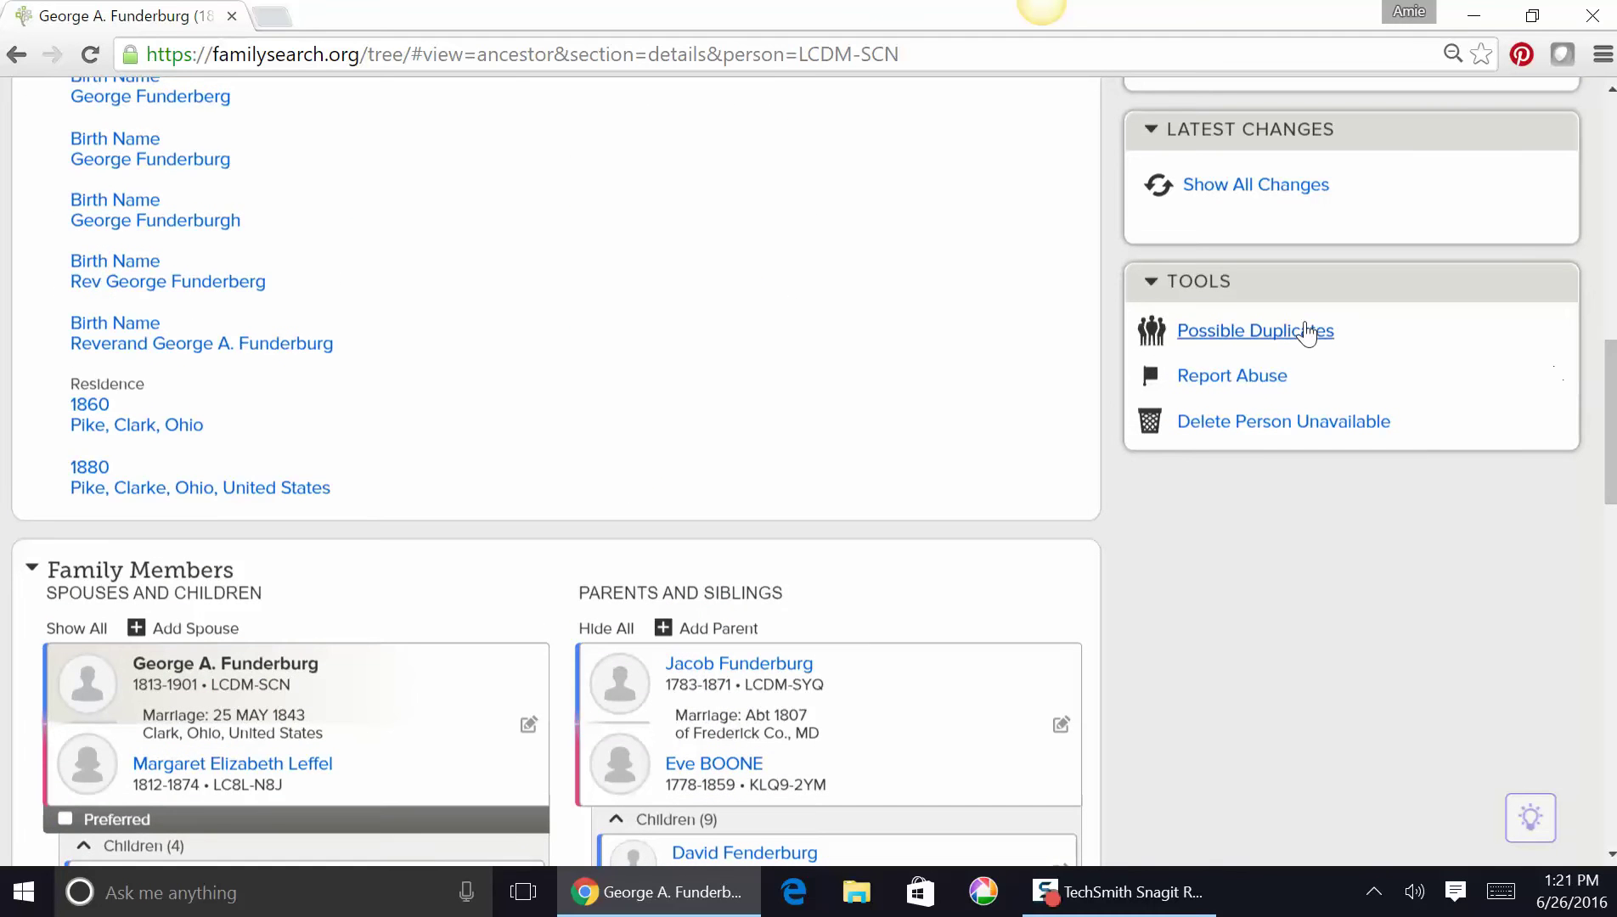
pyautogui.click(1255, 332)
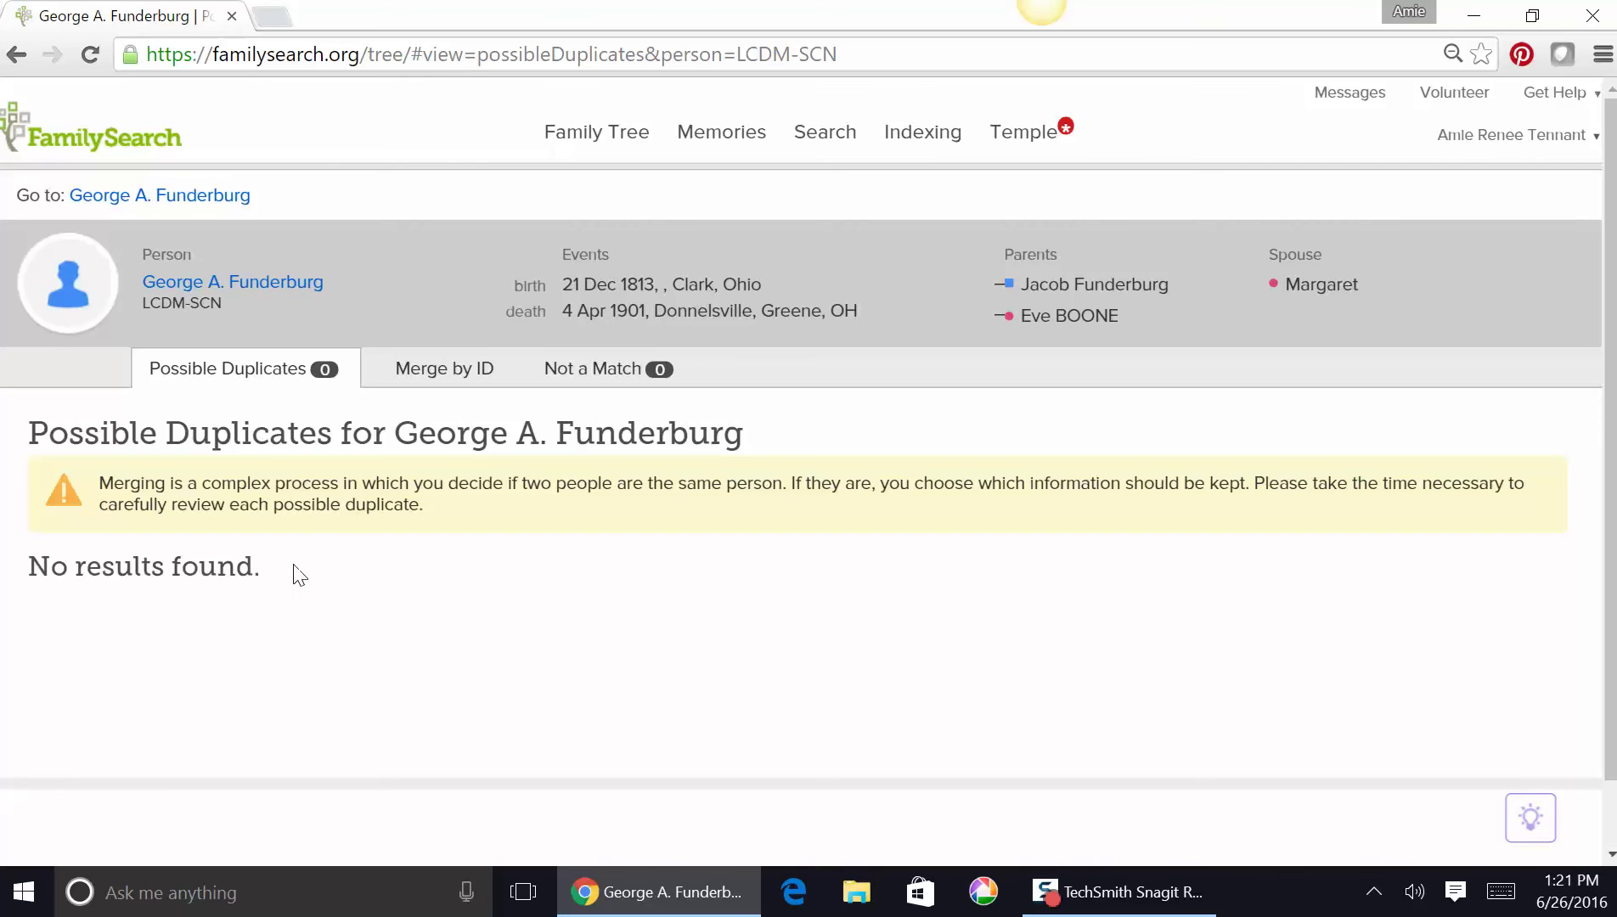
# - Return to the pedigree and open the person page of the wife in the couple married 25 May 1843
pyautogui.click(17, 58)
pyautogui.click(17, 58)
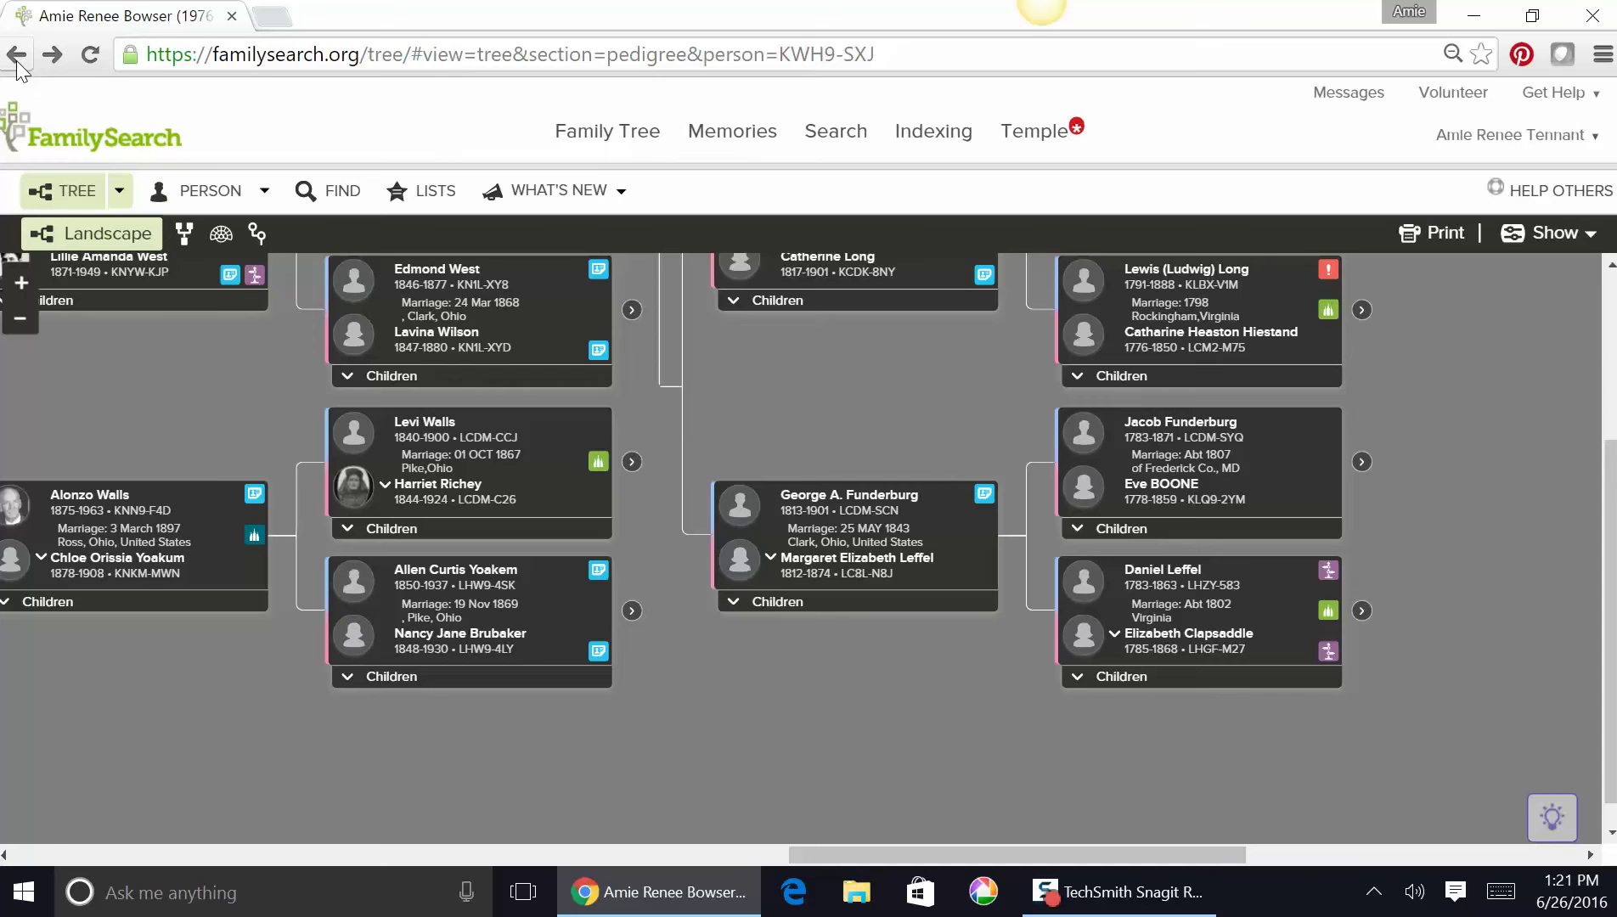
pyautogui.click(863, 577)
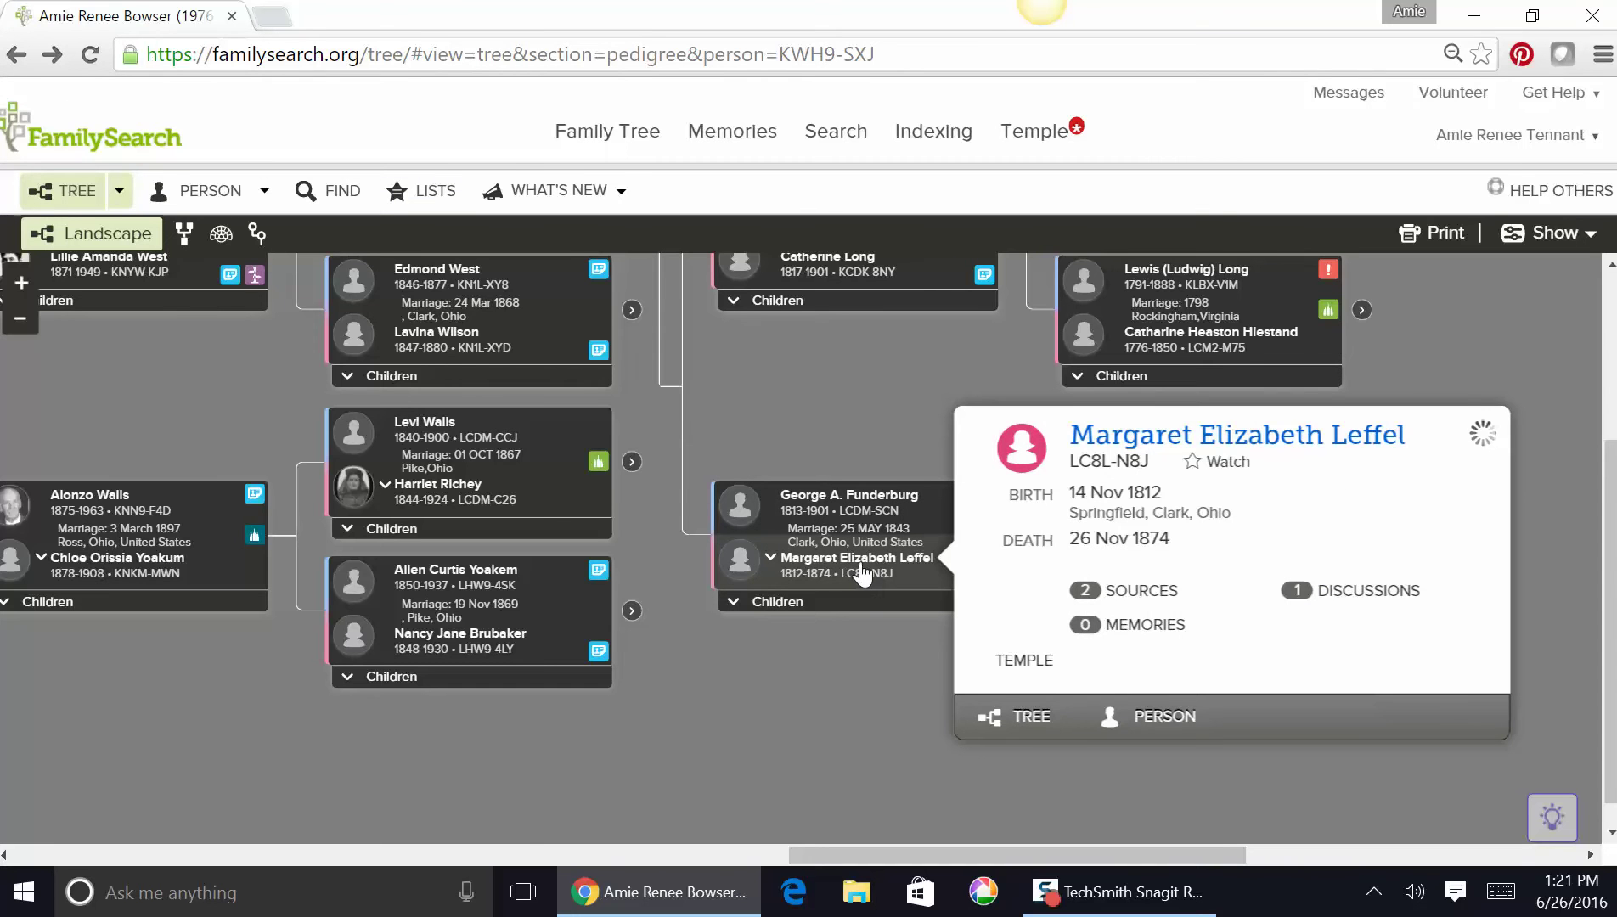
pyautogui.click(1185, 718)
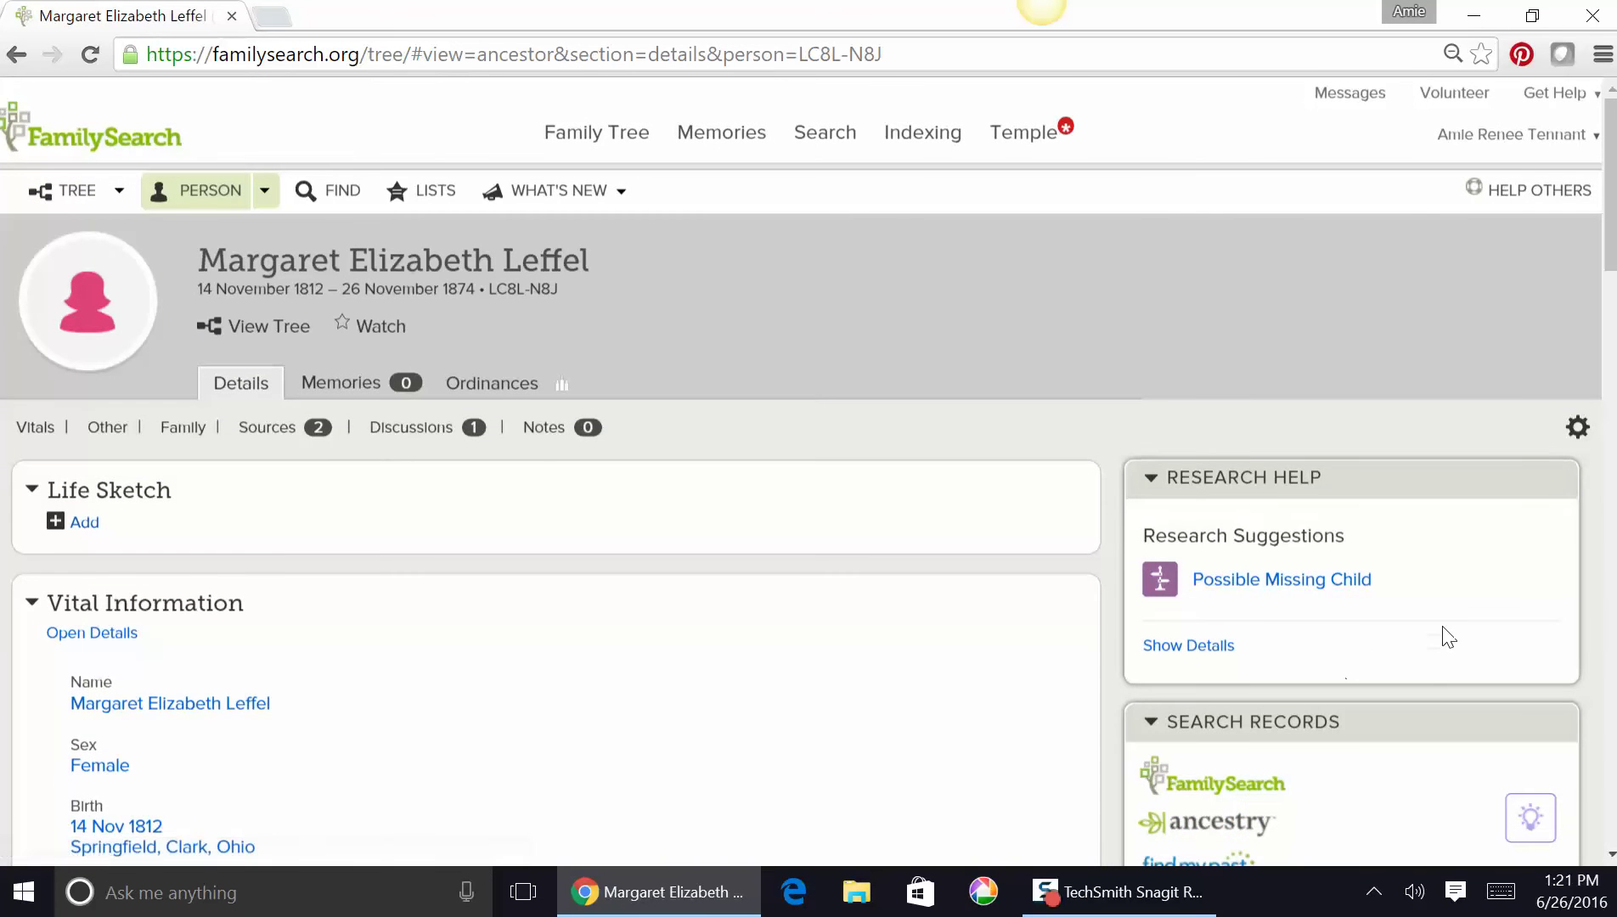
# - Check the wife's record for possible duplicates and open the merge review for the matching person
pyautogui.click(1611, 853)
pyautogui.moveTo(1612, 856); pyautogui.dragTo(1611, 856)
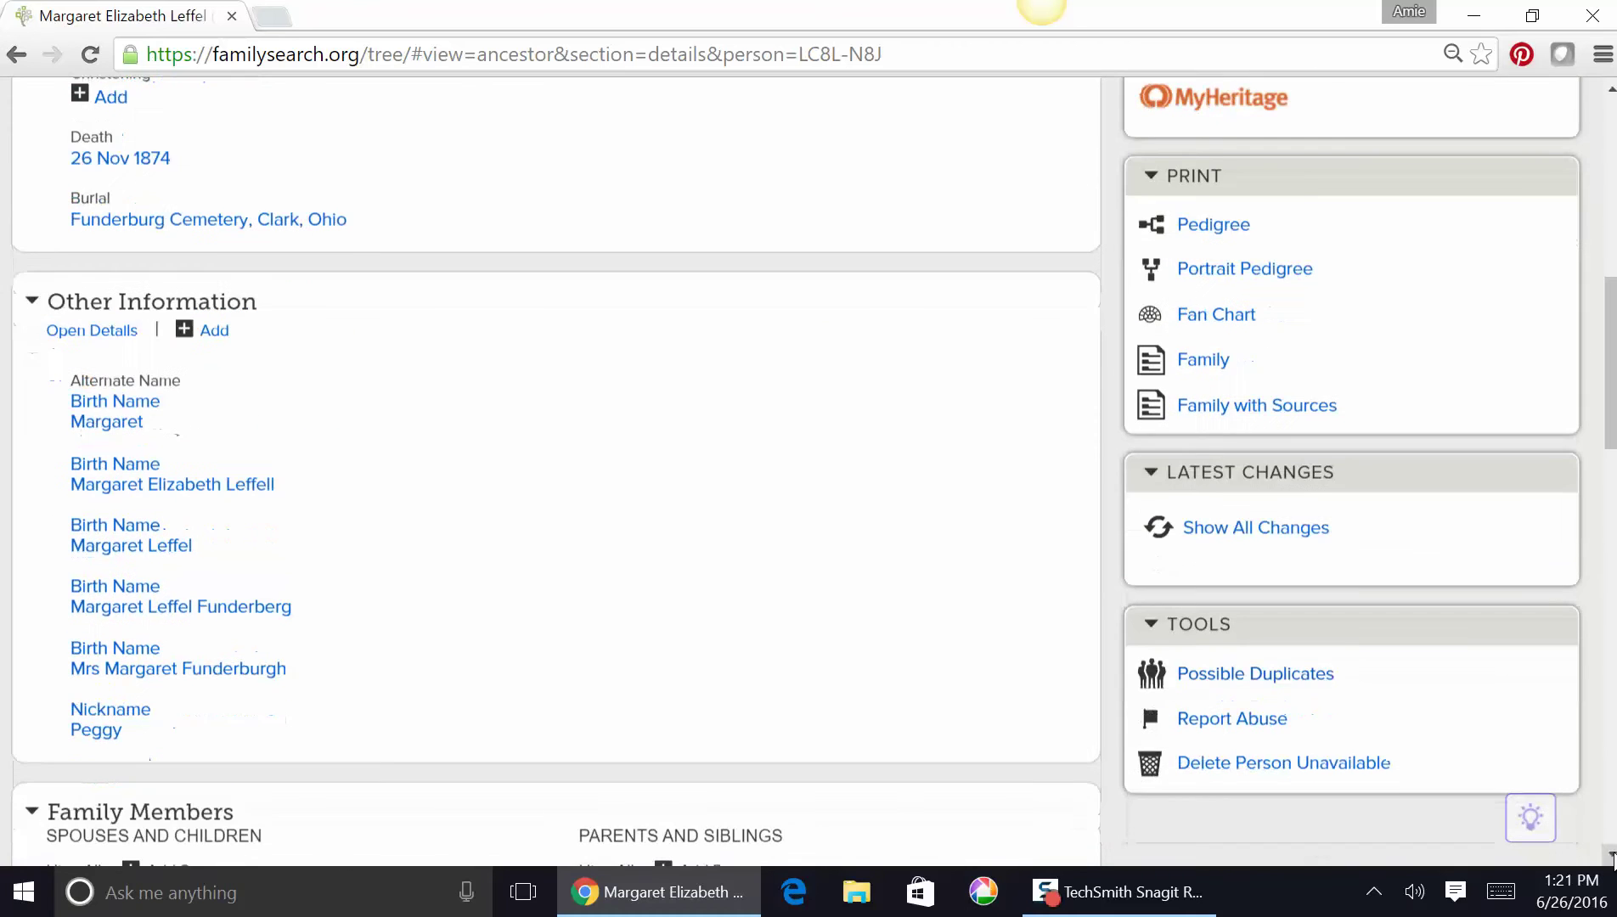
pyautogui.click(1293, 688)
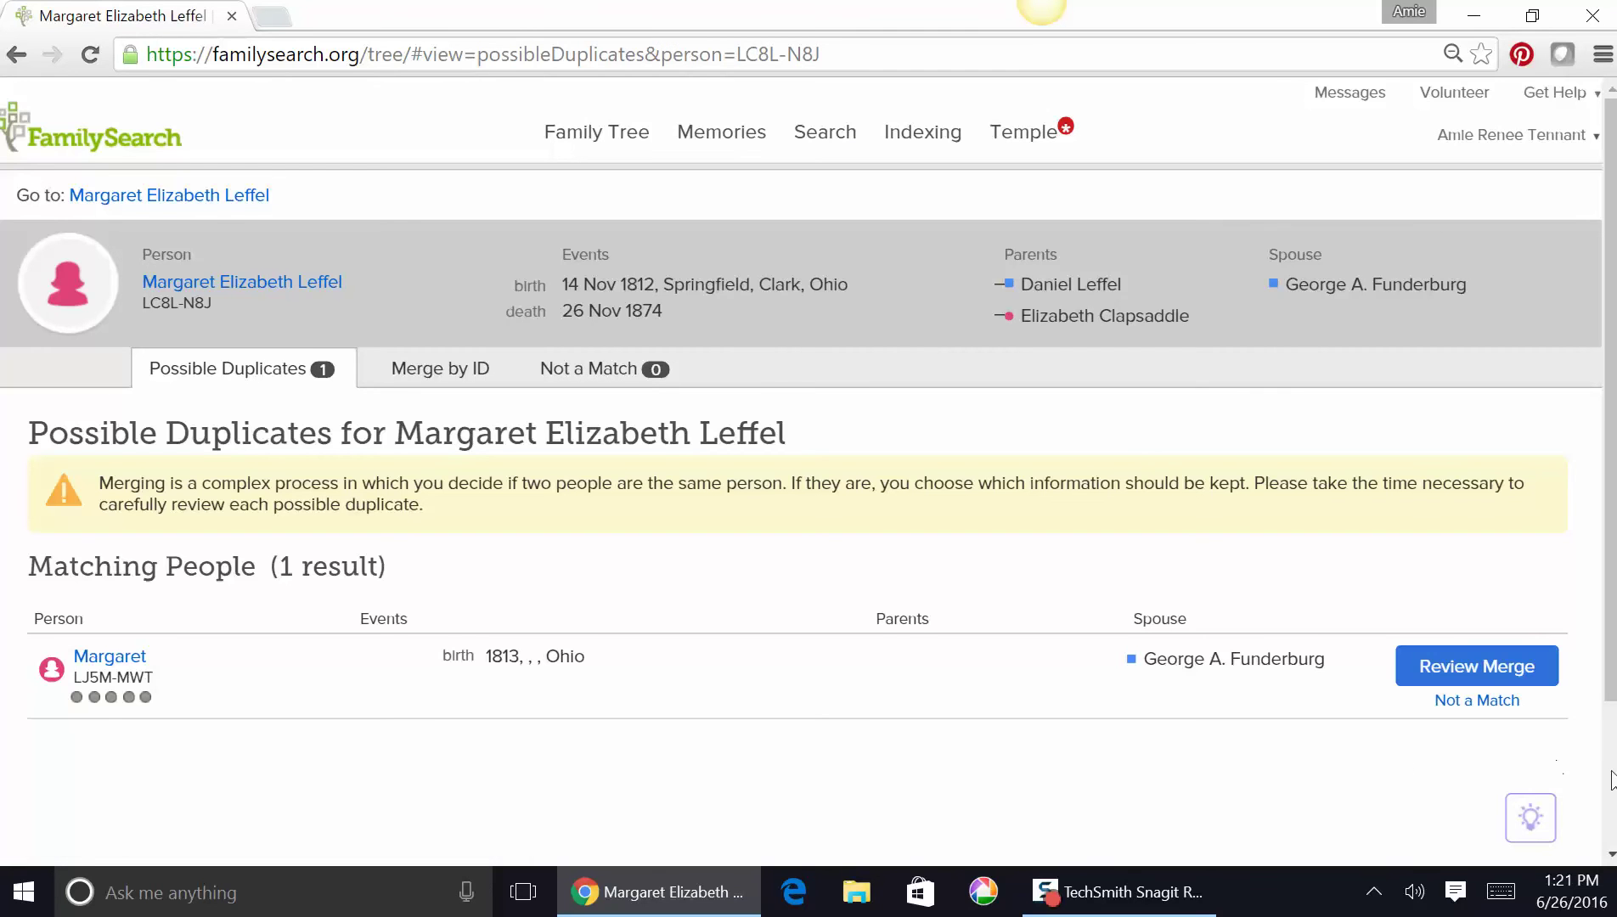
pyautogui.scroll(-2, 809, 473)
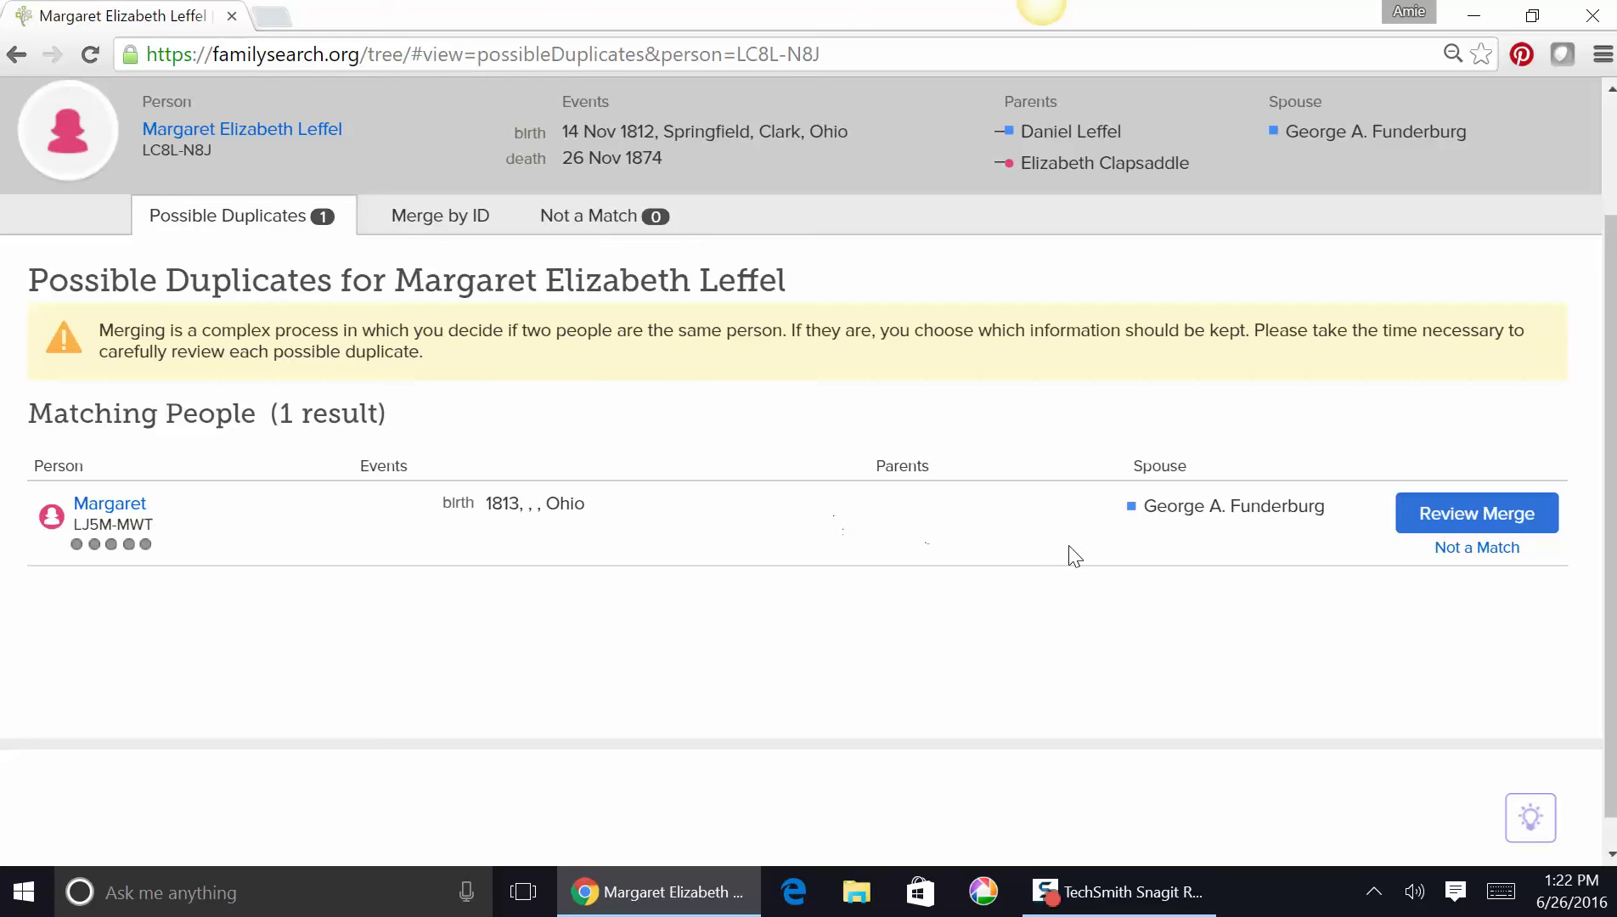
pyautogui.click(1514, 525)
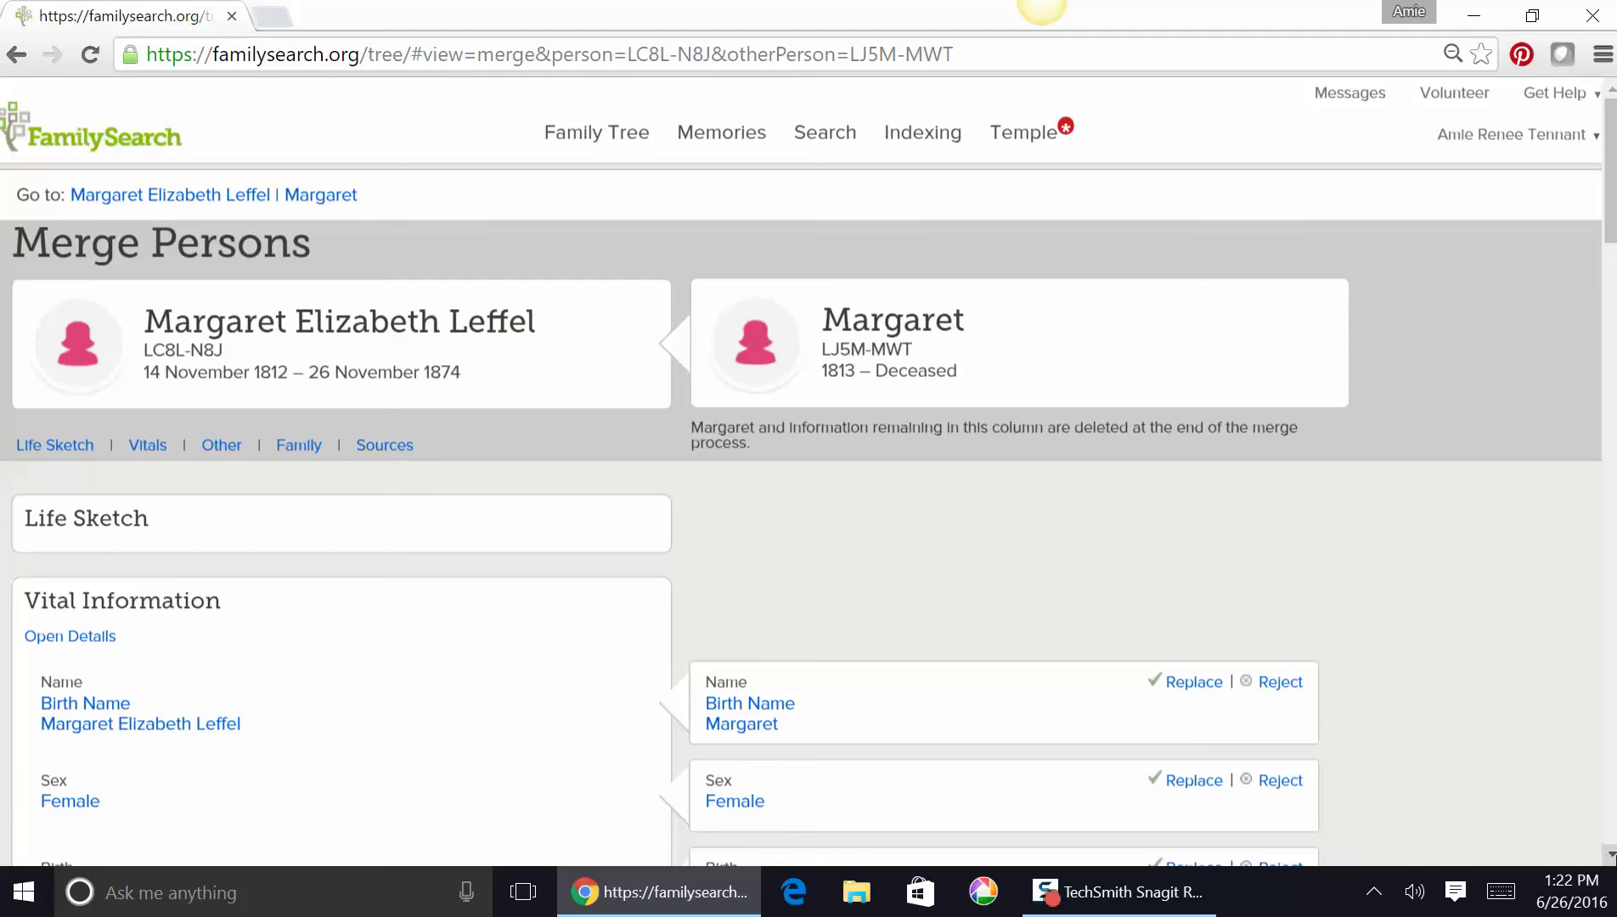
# - Compare the vitals and spouse of both records, and add the duplicate record's son to the surviving record's children
pyautogui.scroll(-5, 1610, 853)
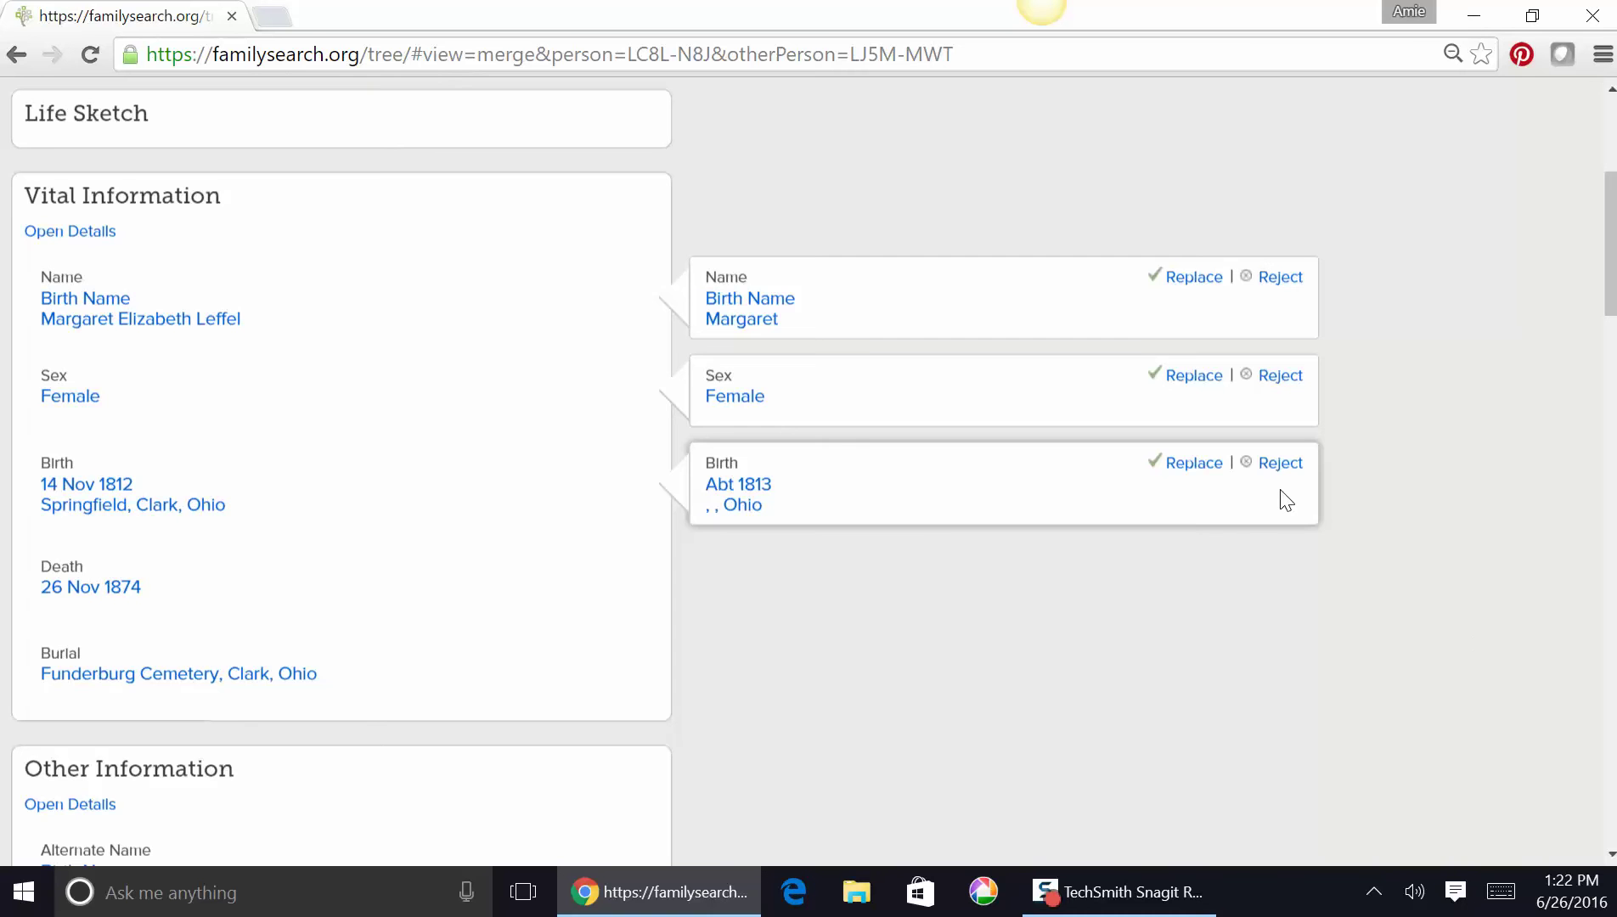
pyautogui.click(1612, 855)
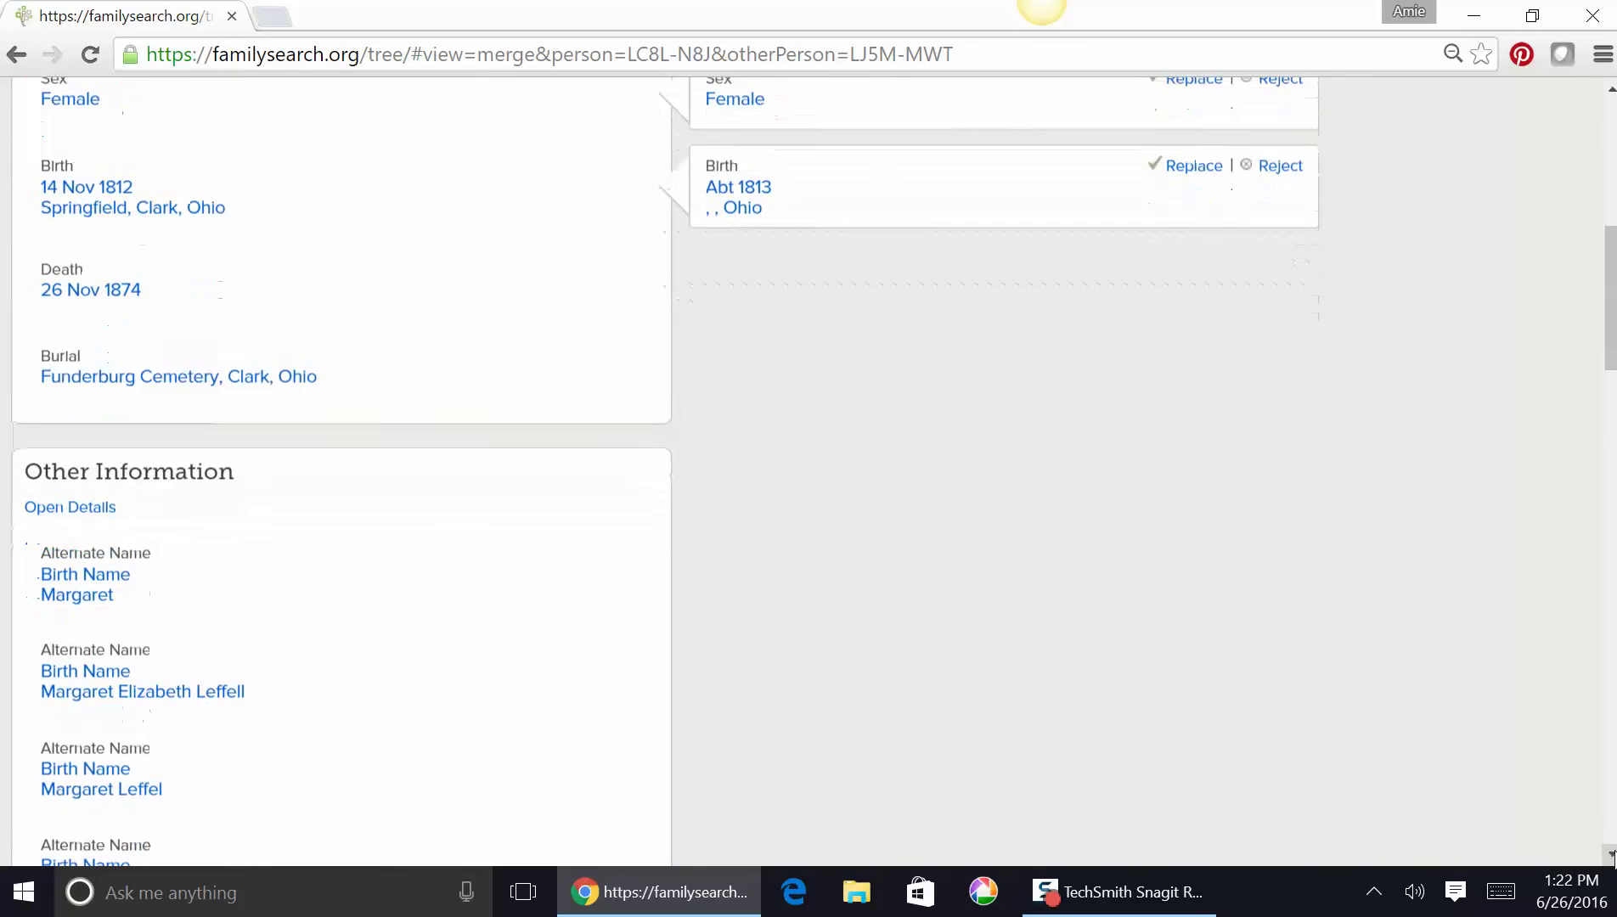
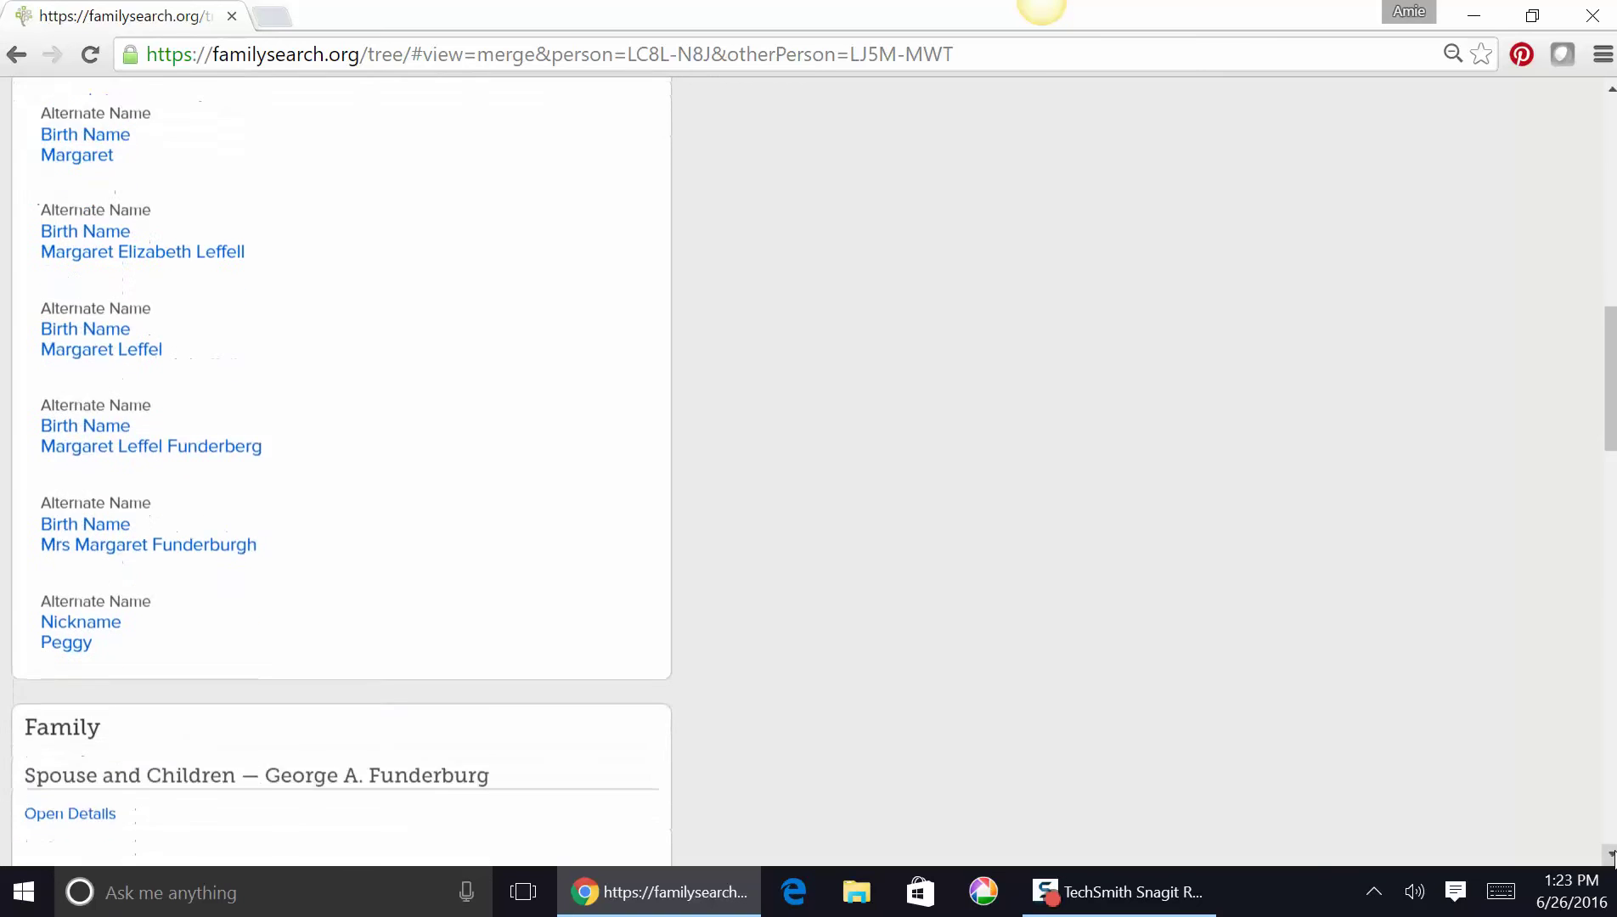
pyautogui.scroll(-2, 1612, 857)
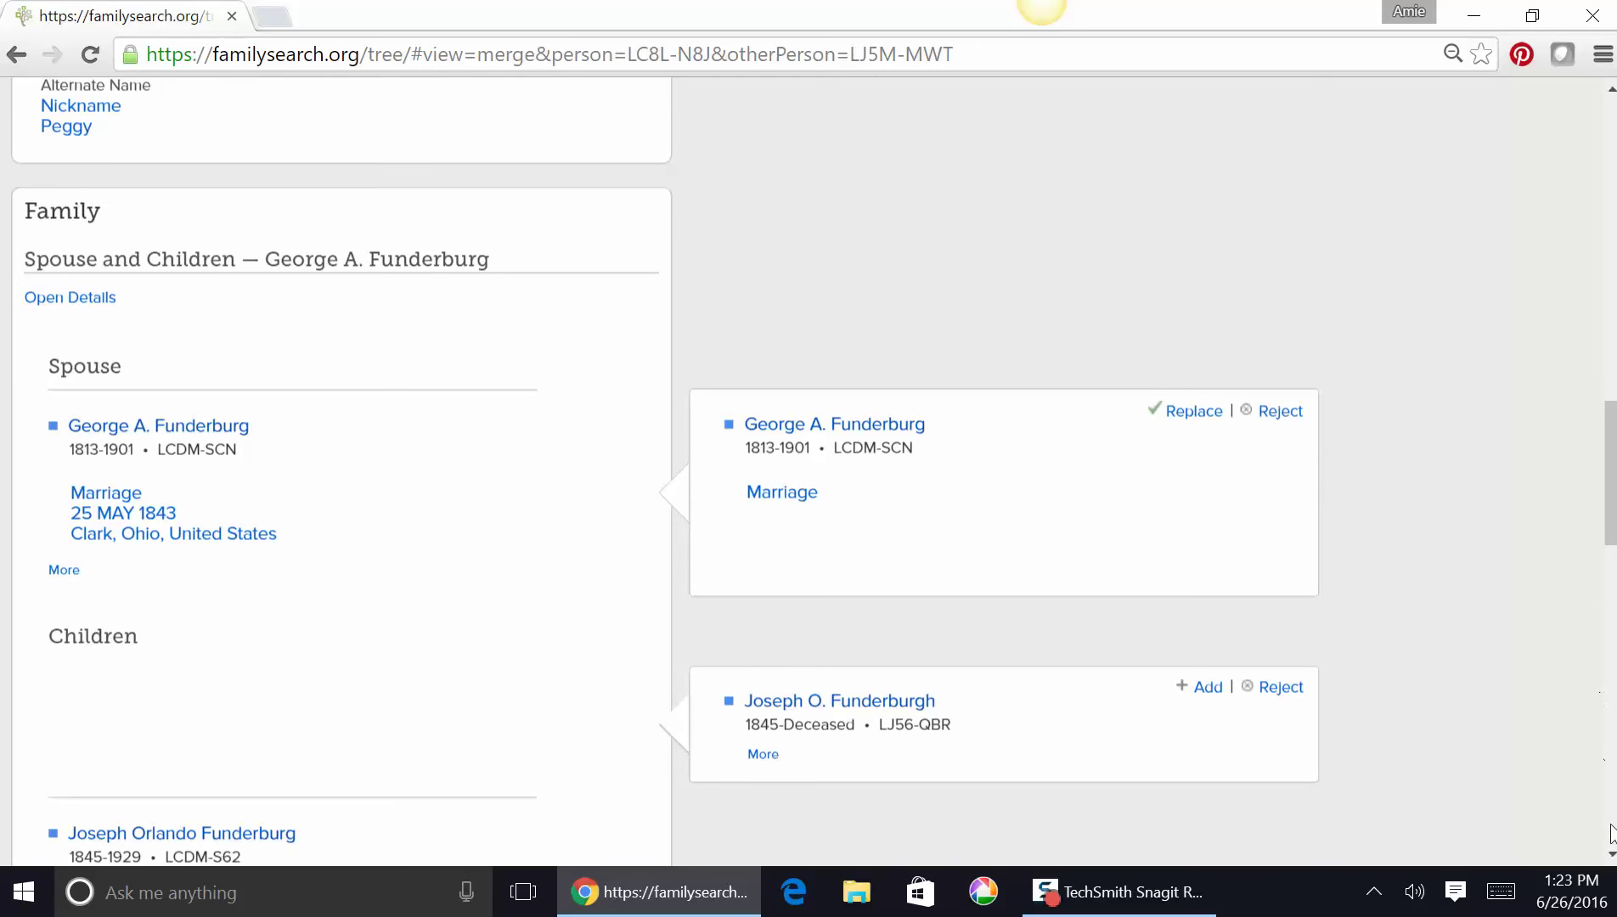
pyautogui.click(1610, 855)
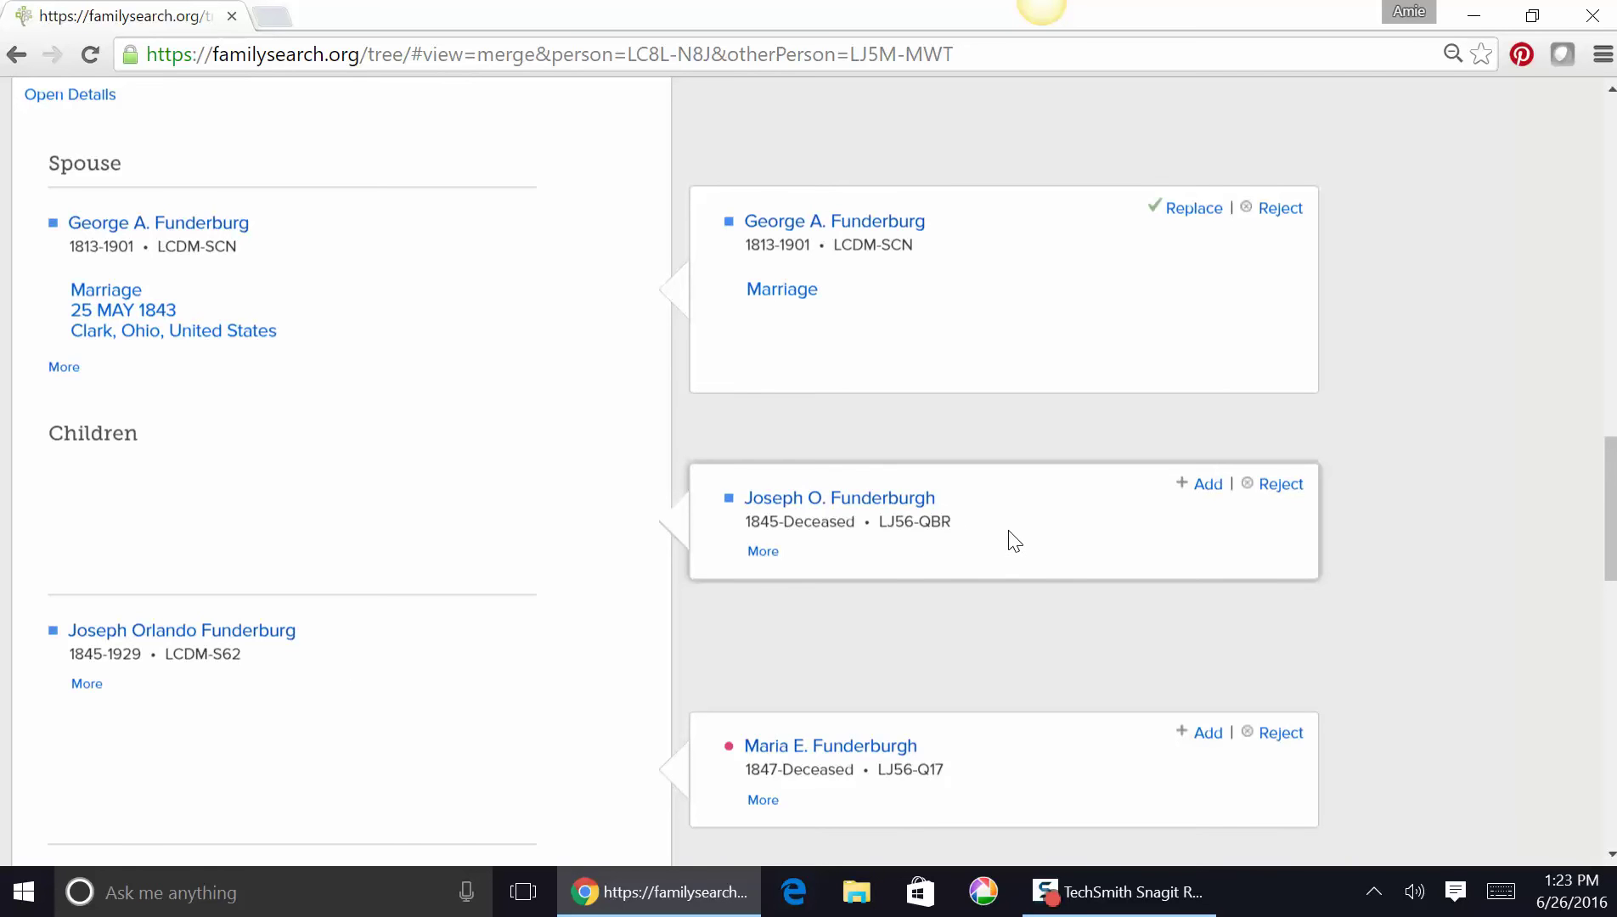
pyautogui.click(1208, 486)
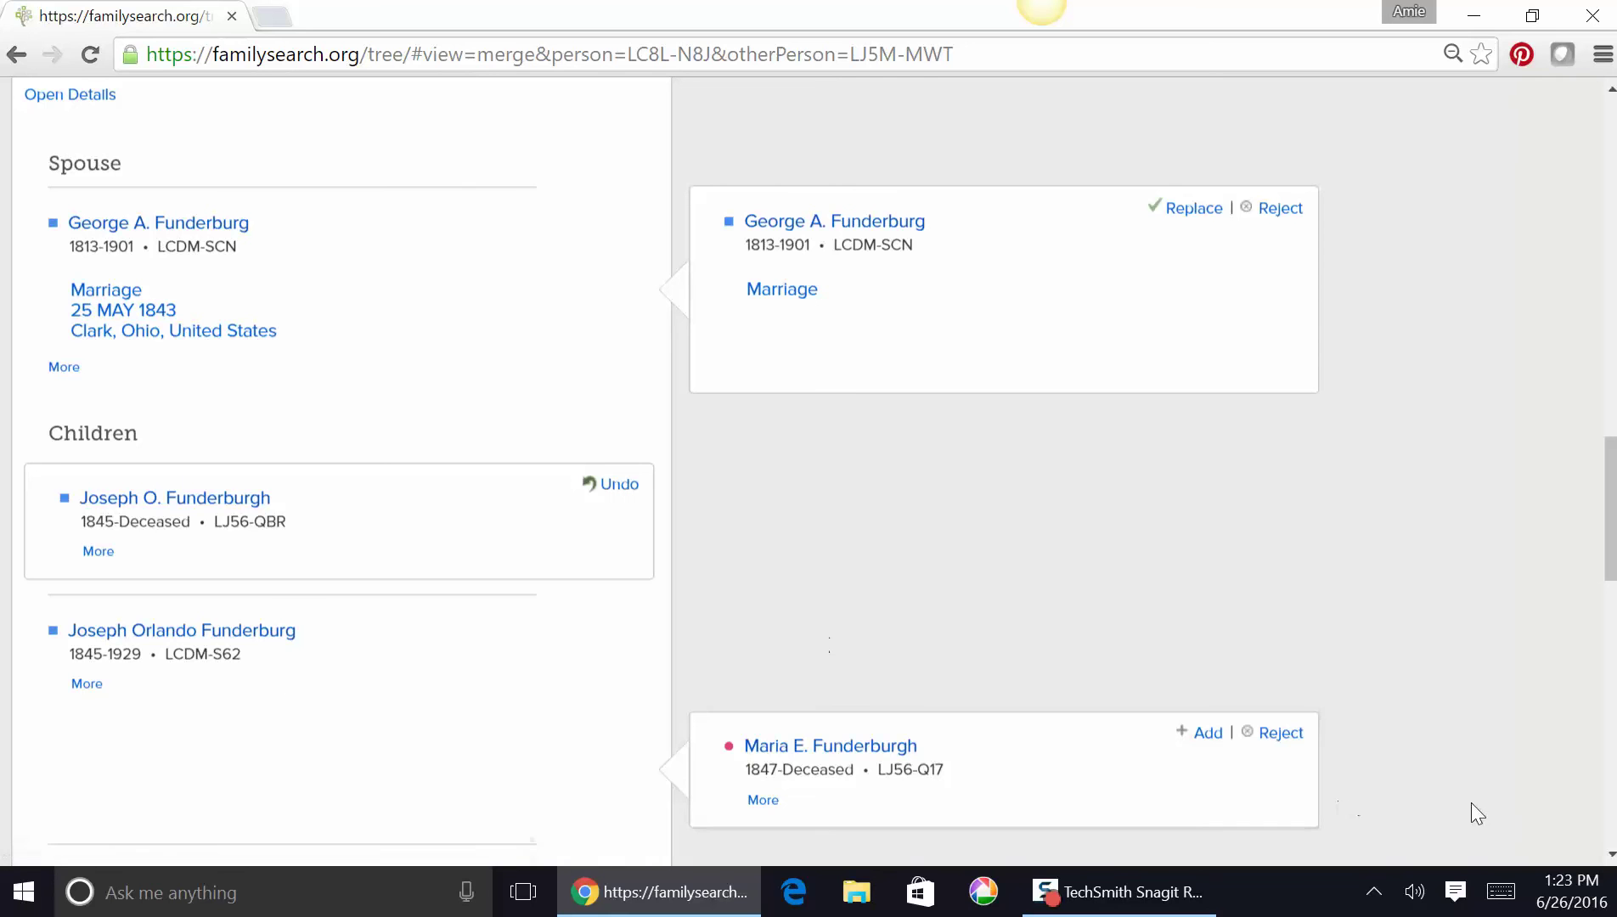
# - Add the duplicate record's first daughter to the children of the surviving record
pyautogui.click(1612, 855)
pyautogui.scroll(-2, 1611, 858)
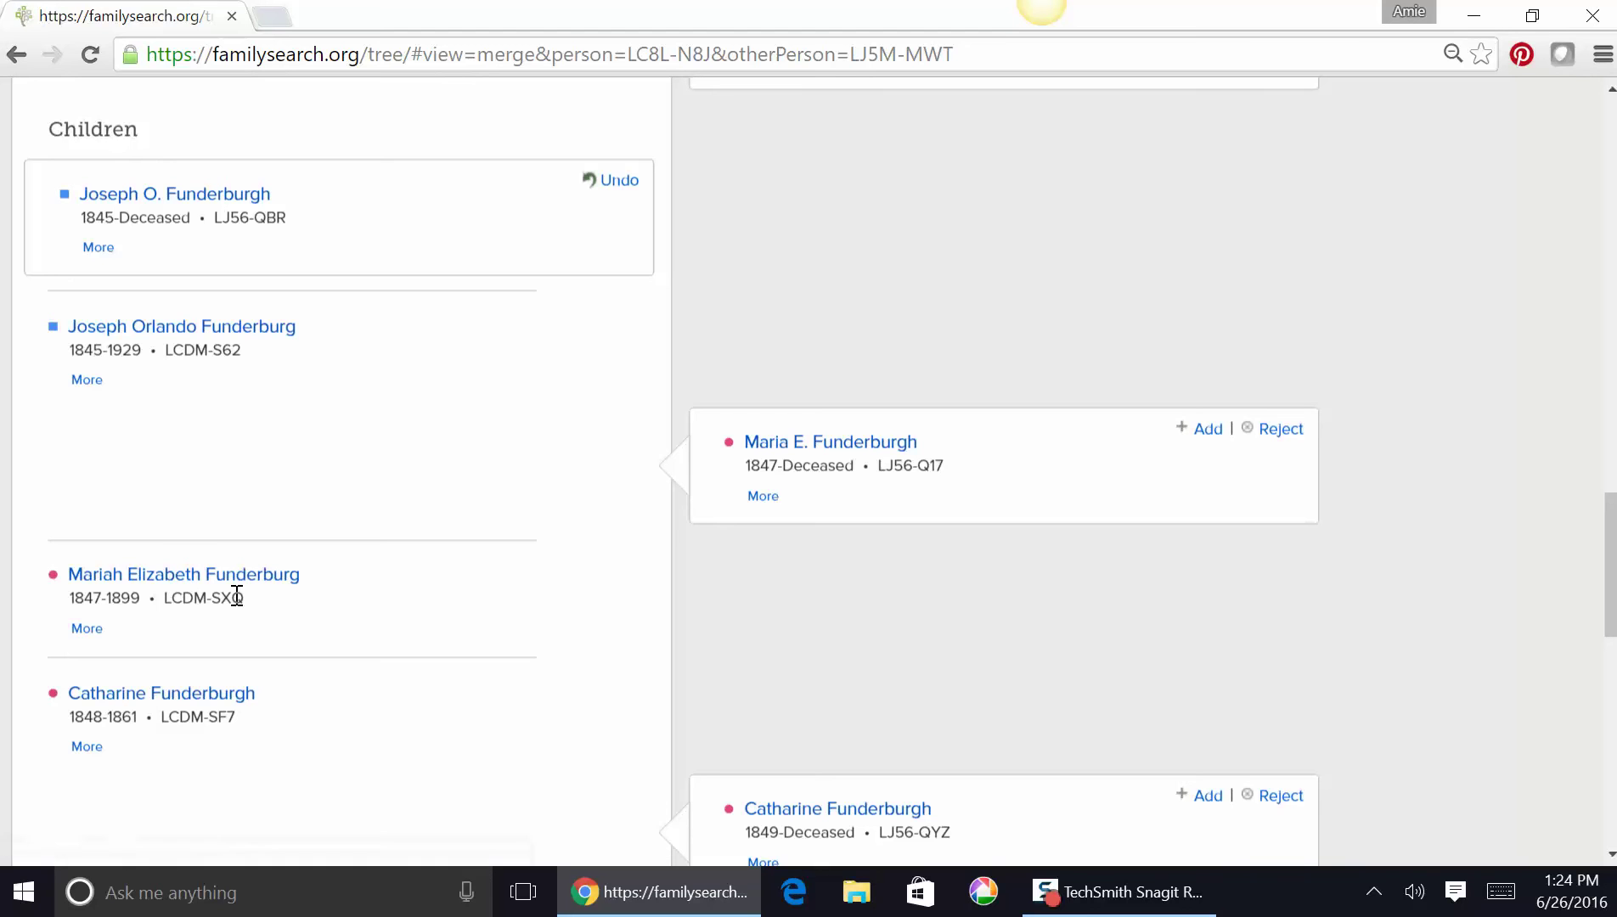
pyautogui.click(1208, 430)
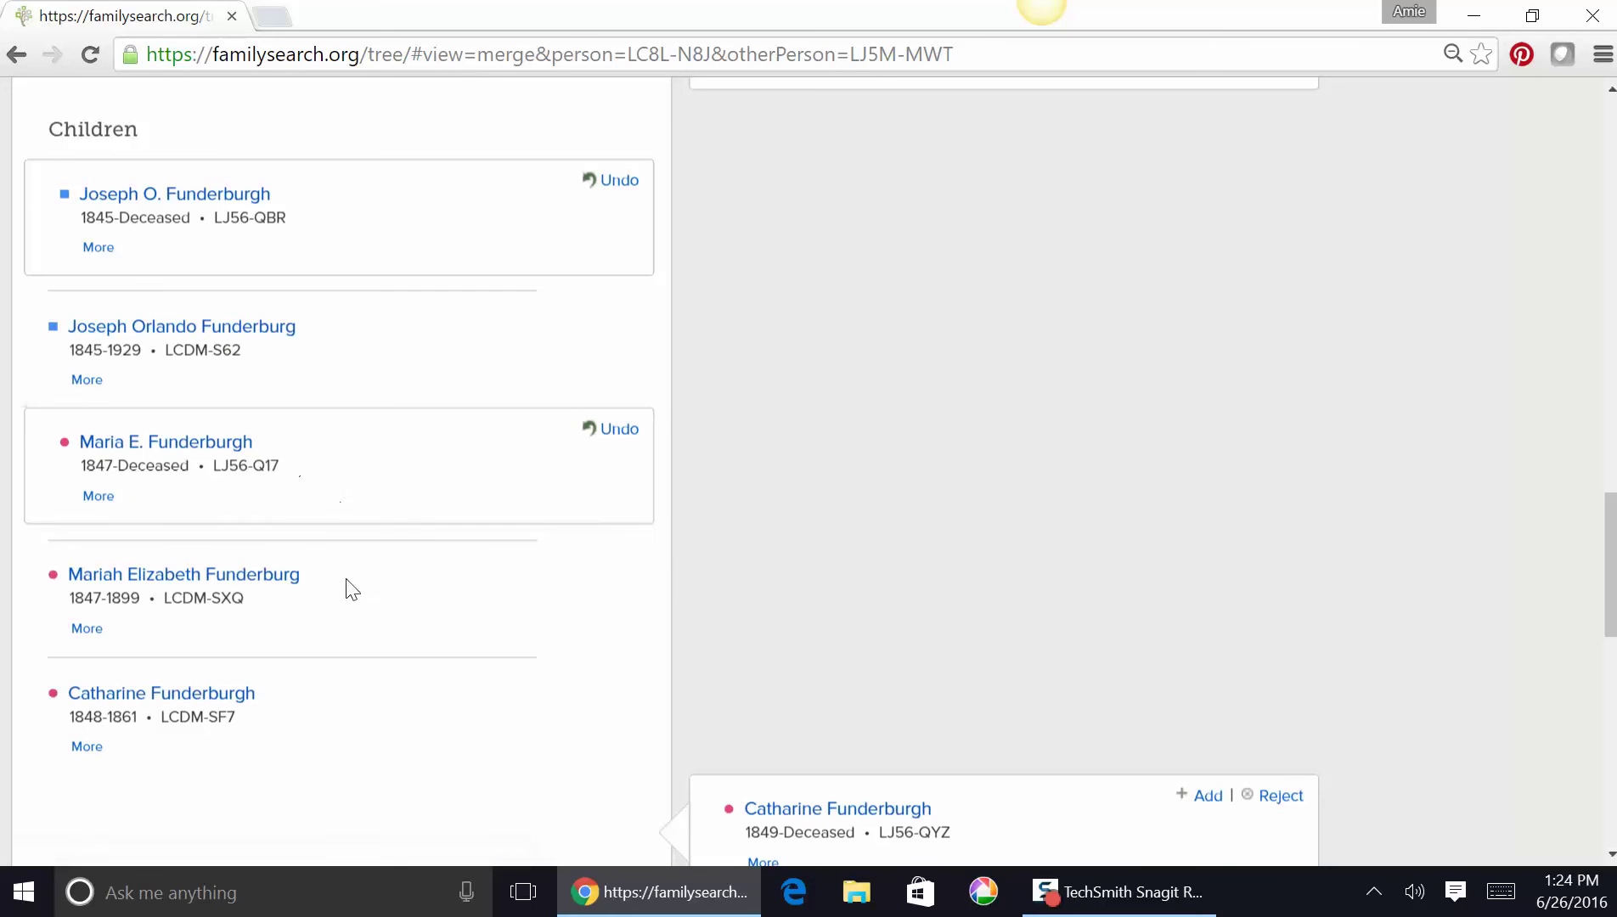
# - Add the duplicate record's second daughter to the surviving record's children and go to the end of the merge review
pyautogui.click(1612, 854)
pyautogui.click(1612, 853)
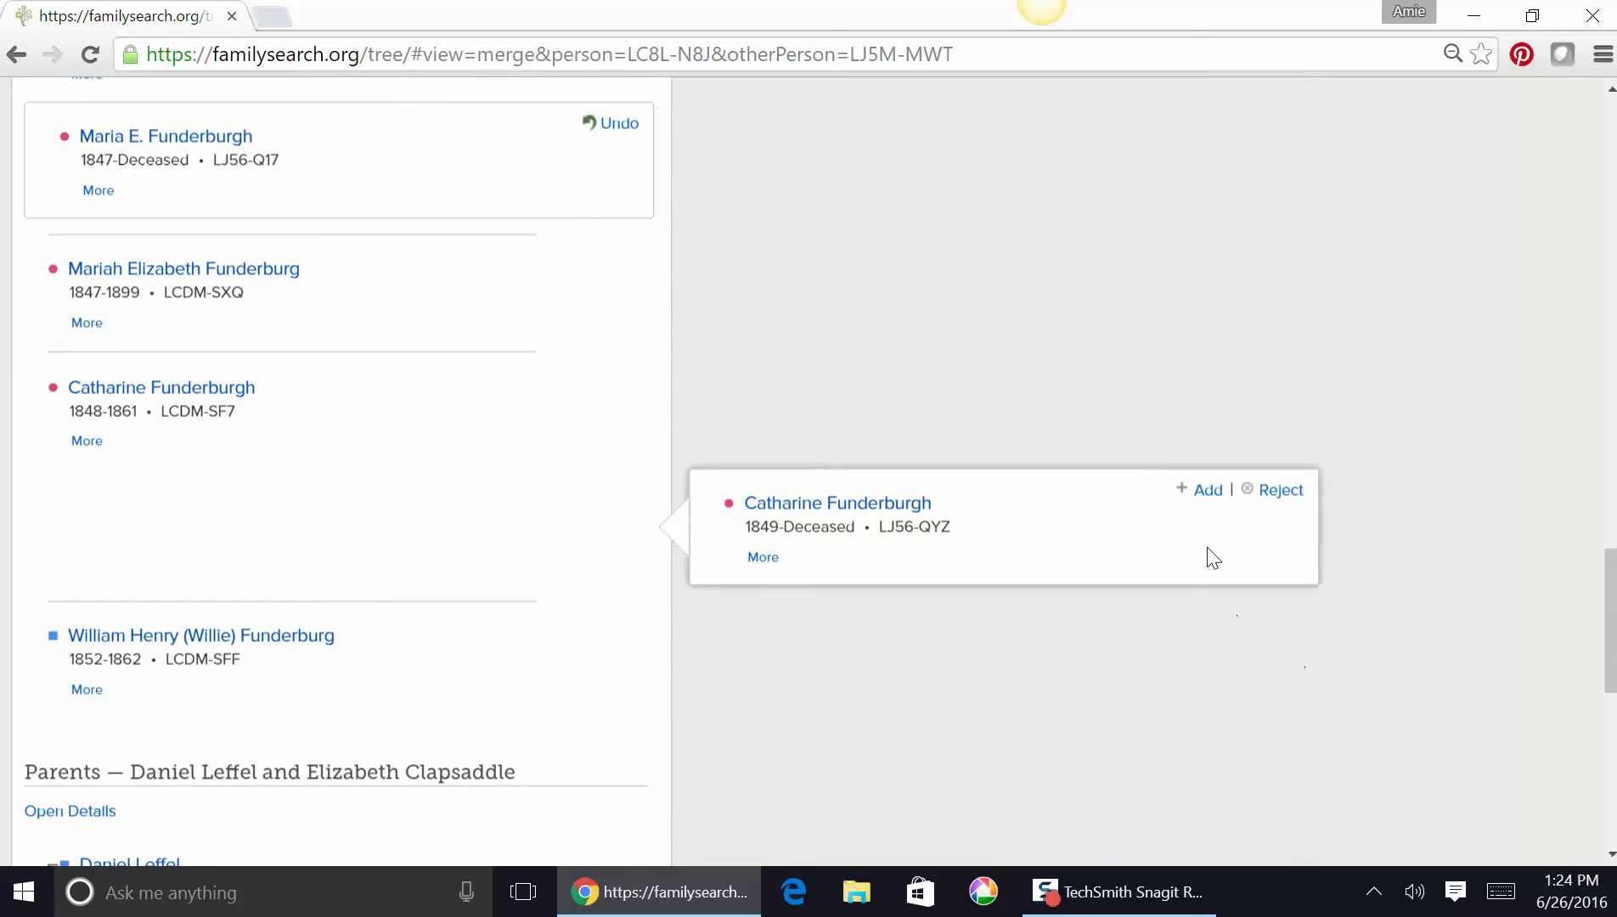
pyautogui.click(1205, 499)
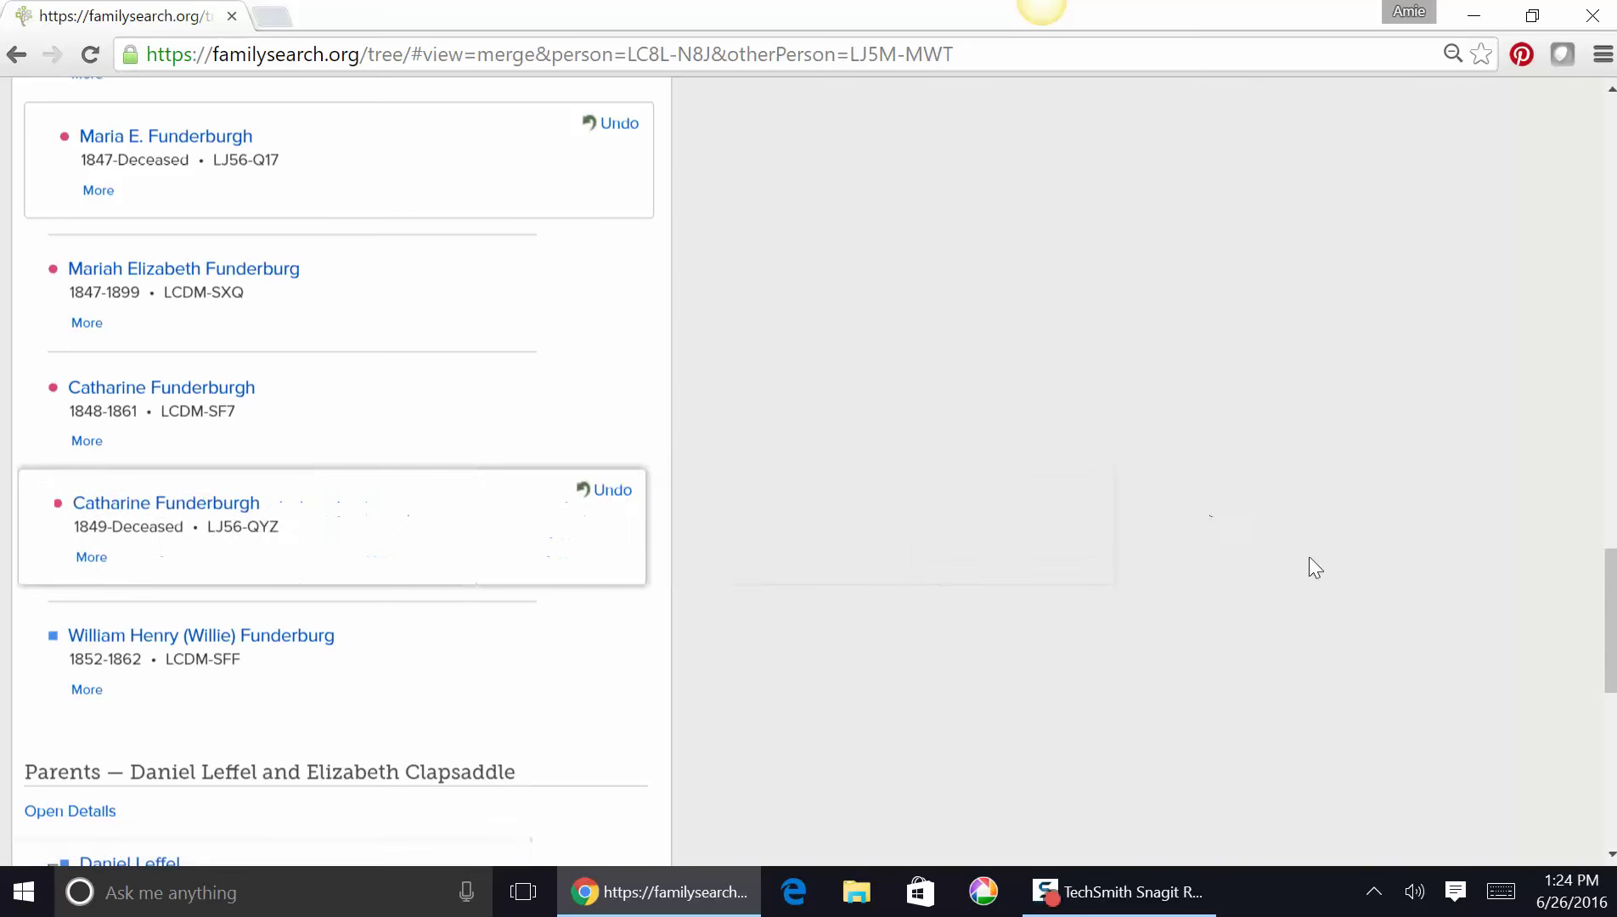
pyautogui.click(1612, 854)
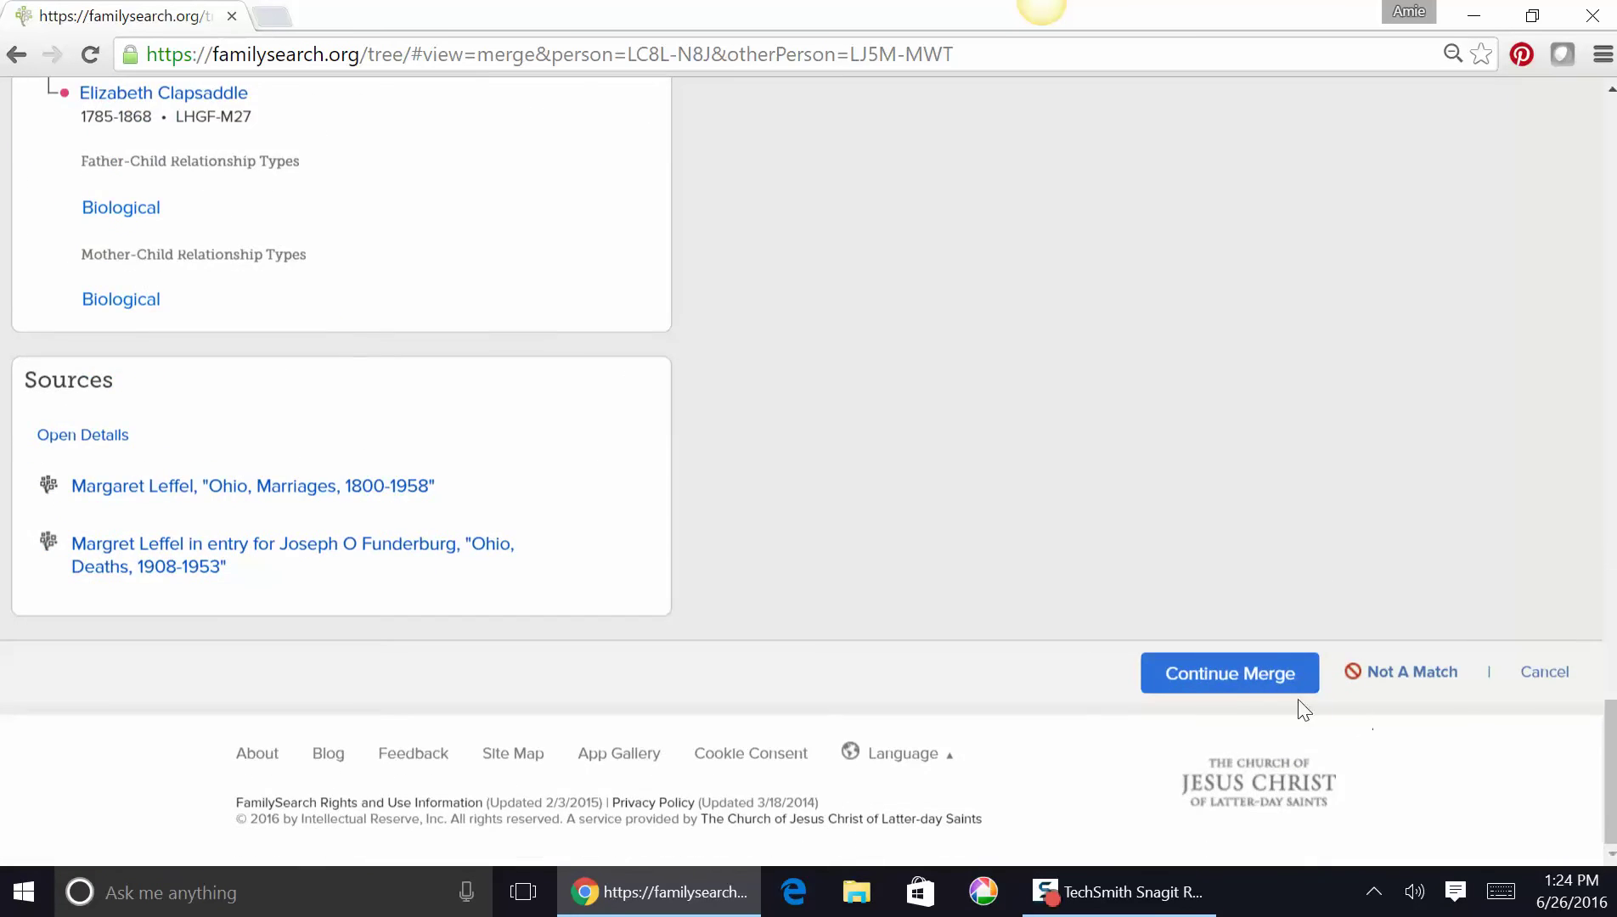
# - Continue the wife's merge, give as reason that she was entered without her maiden name, and finish the merge
pyautogui.click(1247, 677)
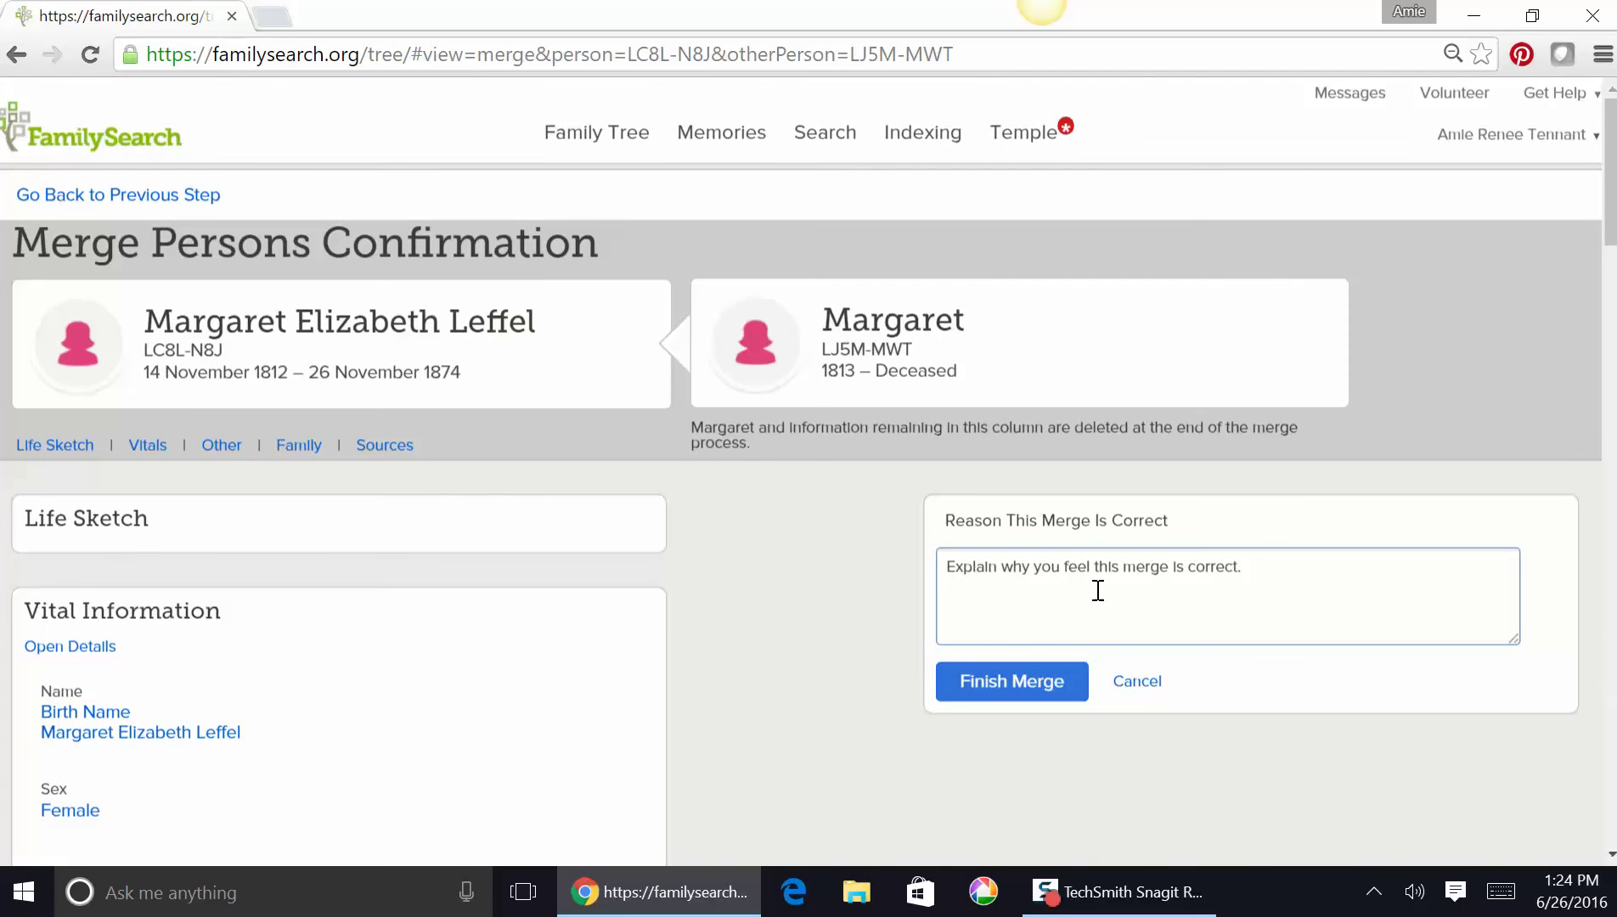
pyautogui.click(1098, 591)
pyautogui.write('mar')
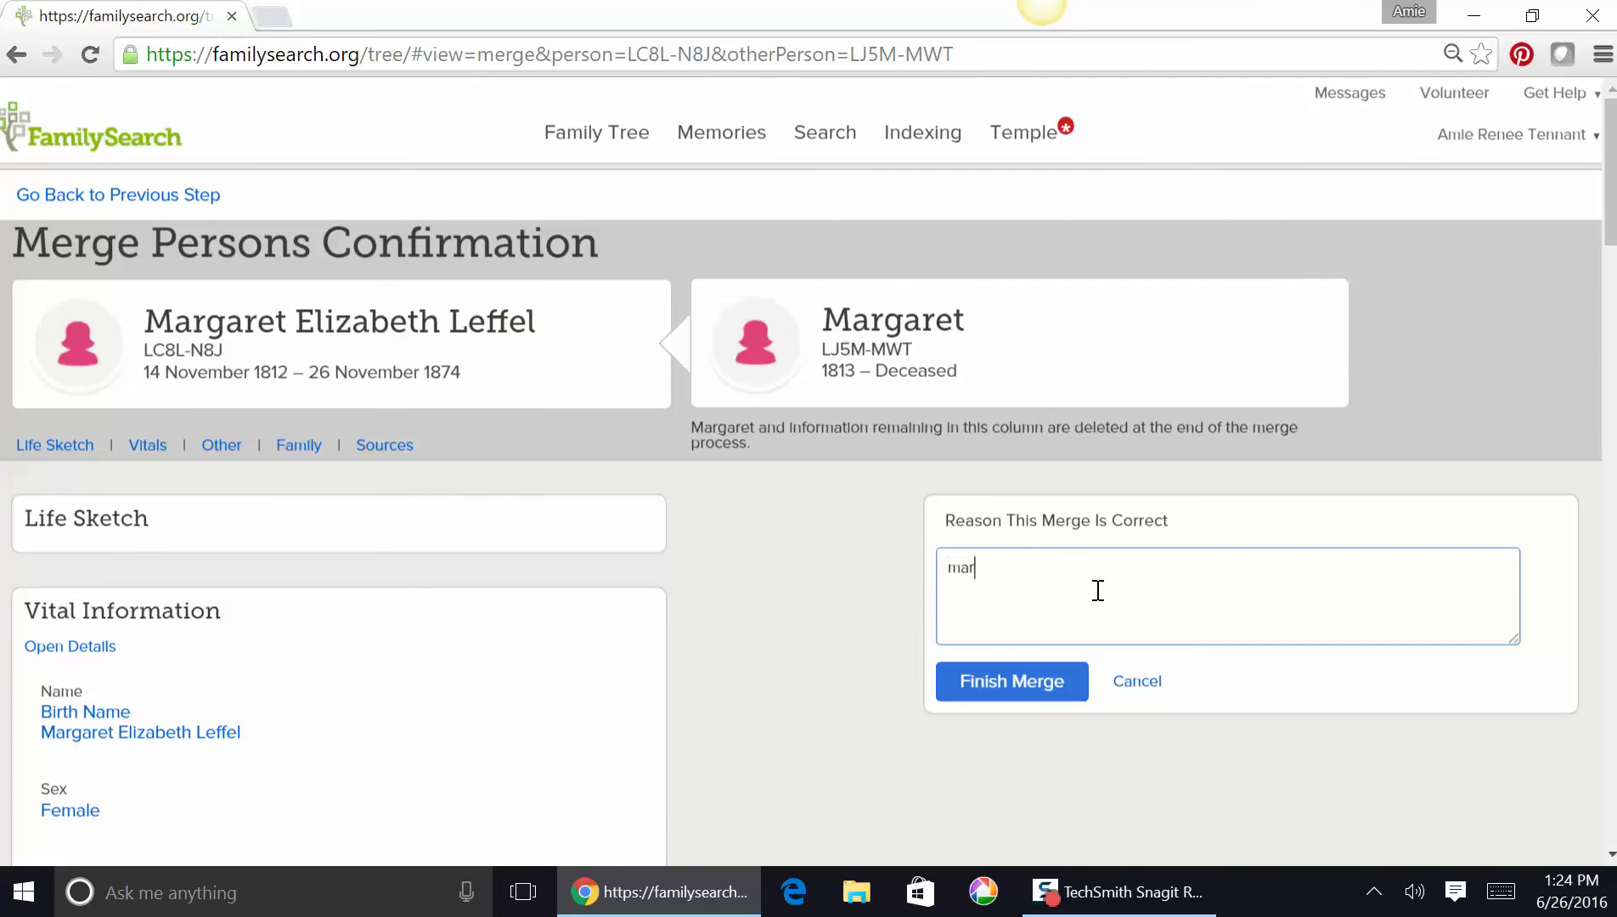
pyautogui.press('BackSpace')
pyautogui.press('BackSpace')
pyautogui.press('BackSpace')
pyautogui.write('Margaret was entered without her')
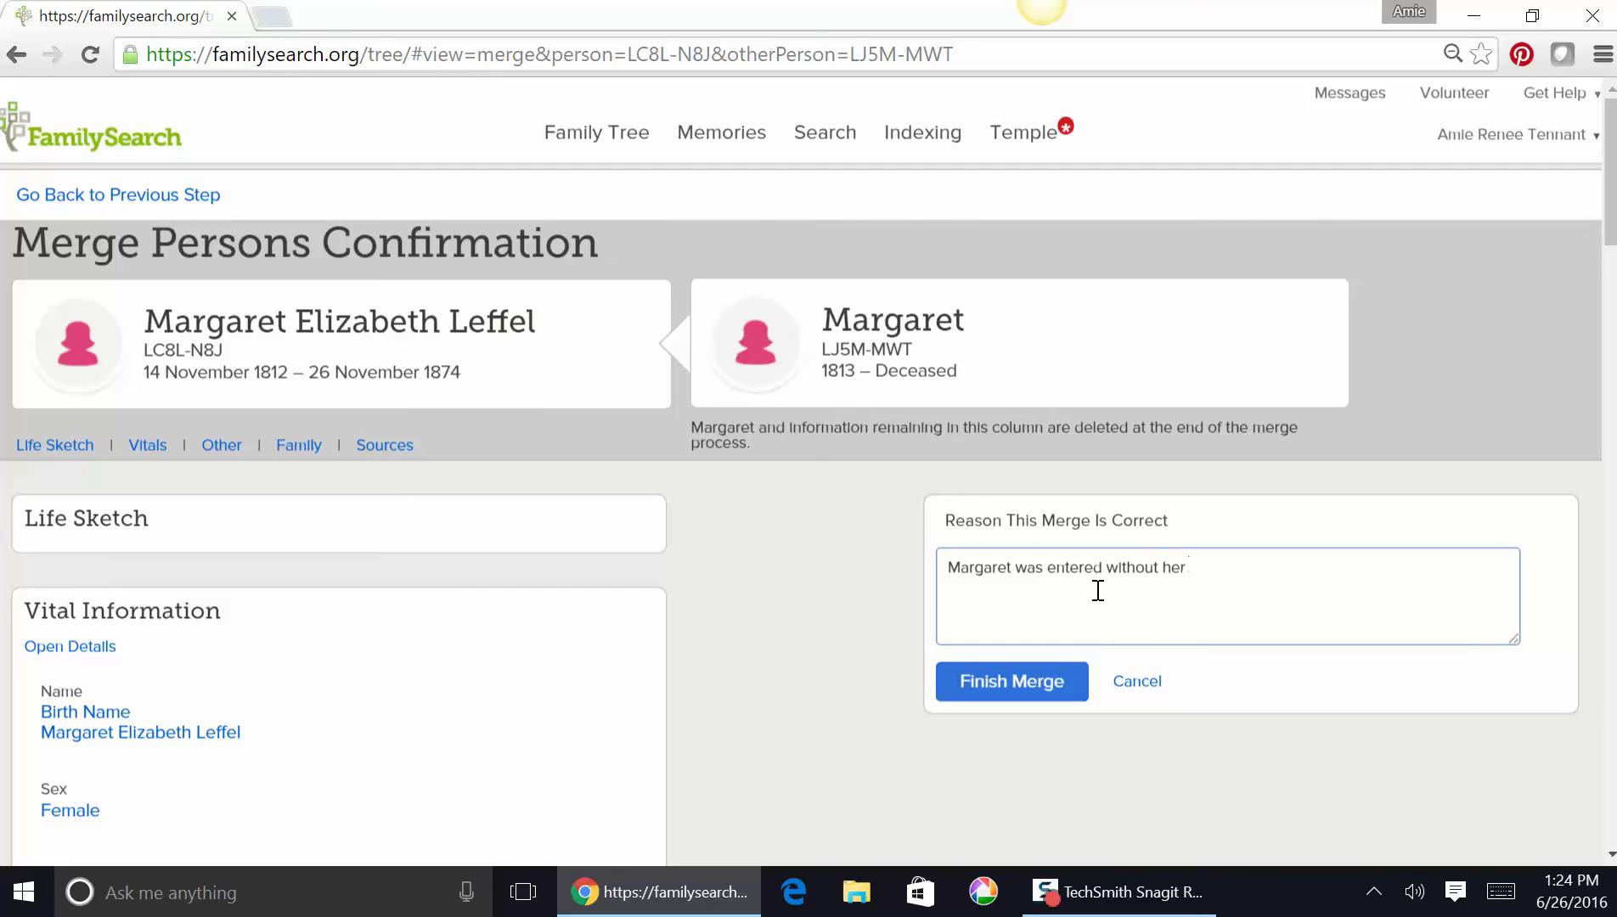
pyautogui.write(' maiden name.')
pyautogui.click(1021, 692)
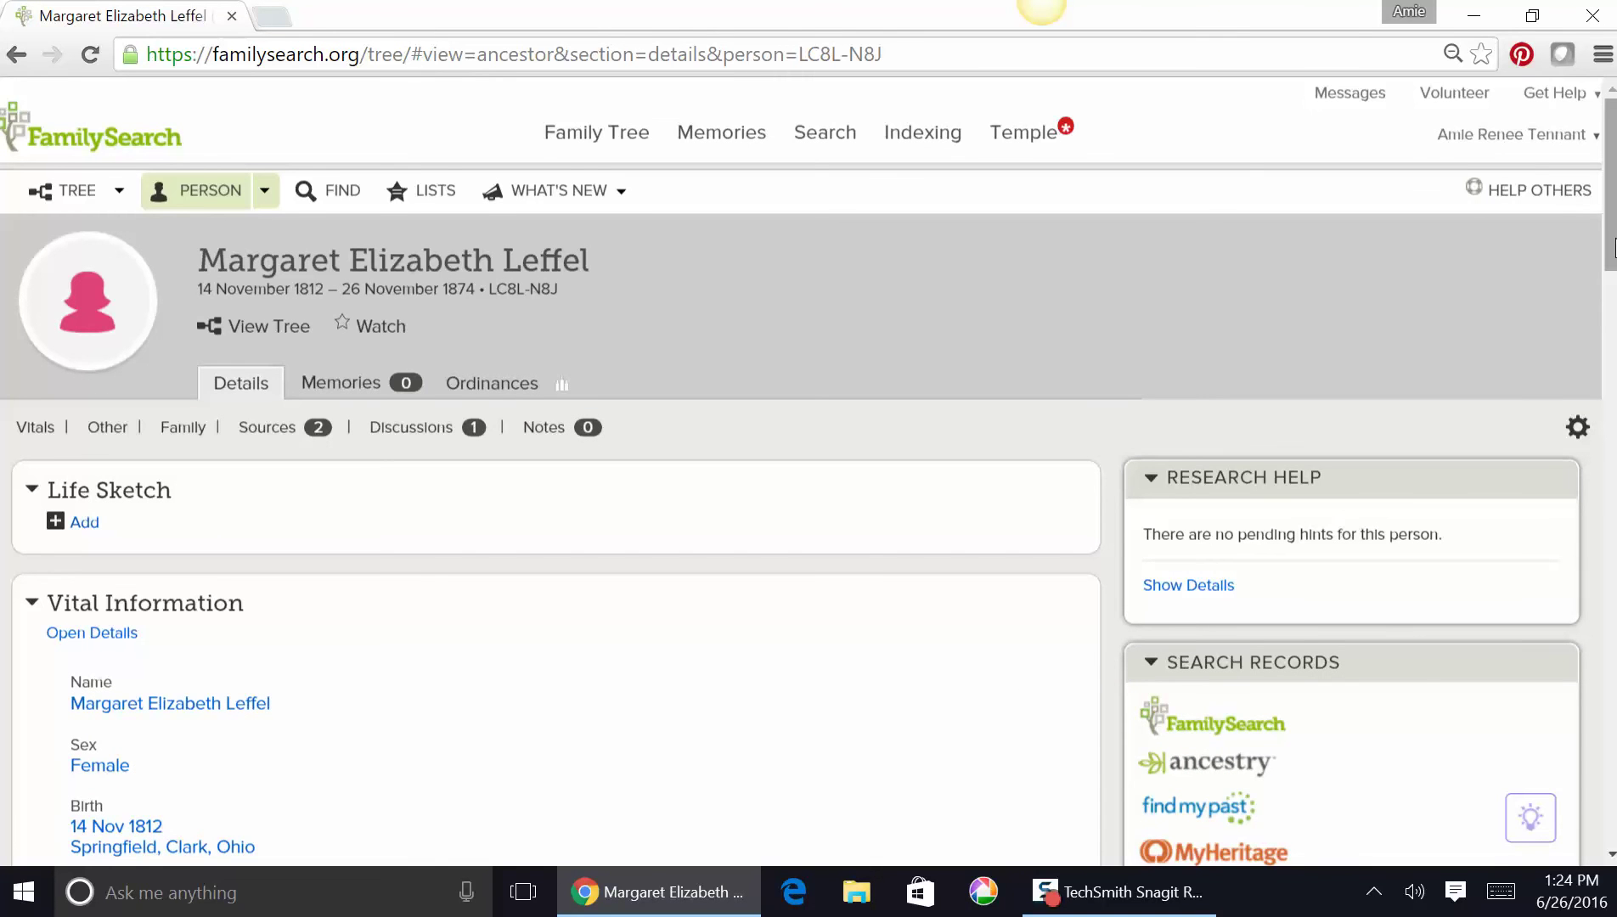
# - Open the person page of the more complete record for the duplicated oldest son among the wife's children
pyautogui.scroll(-3, 1614, 246)
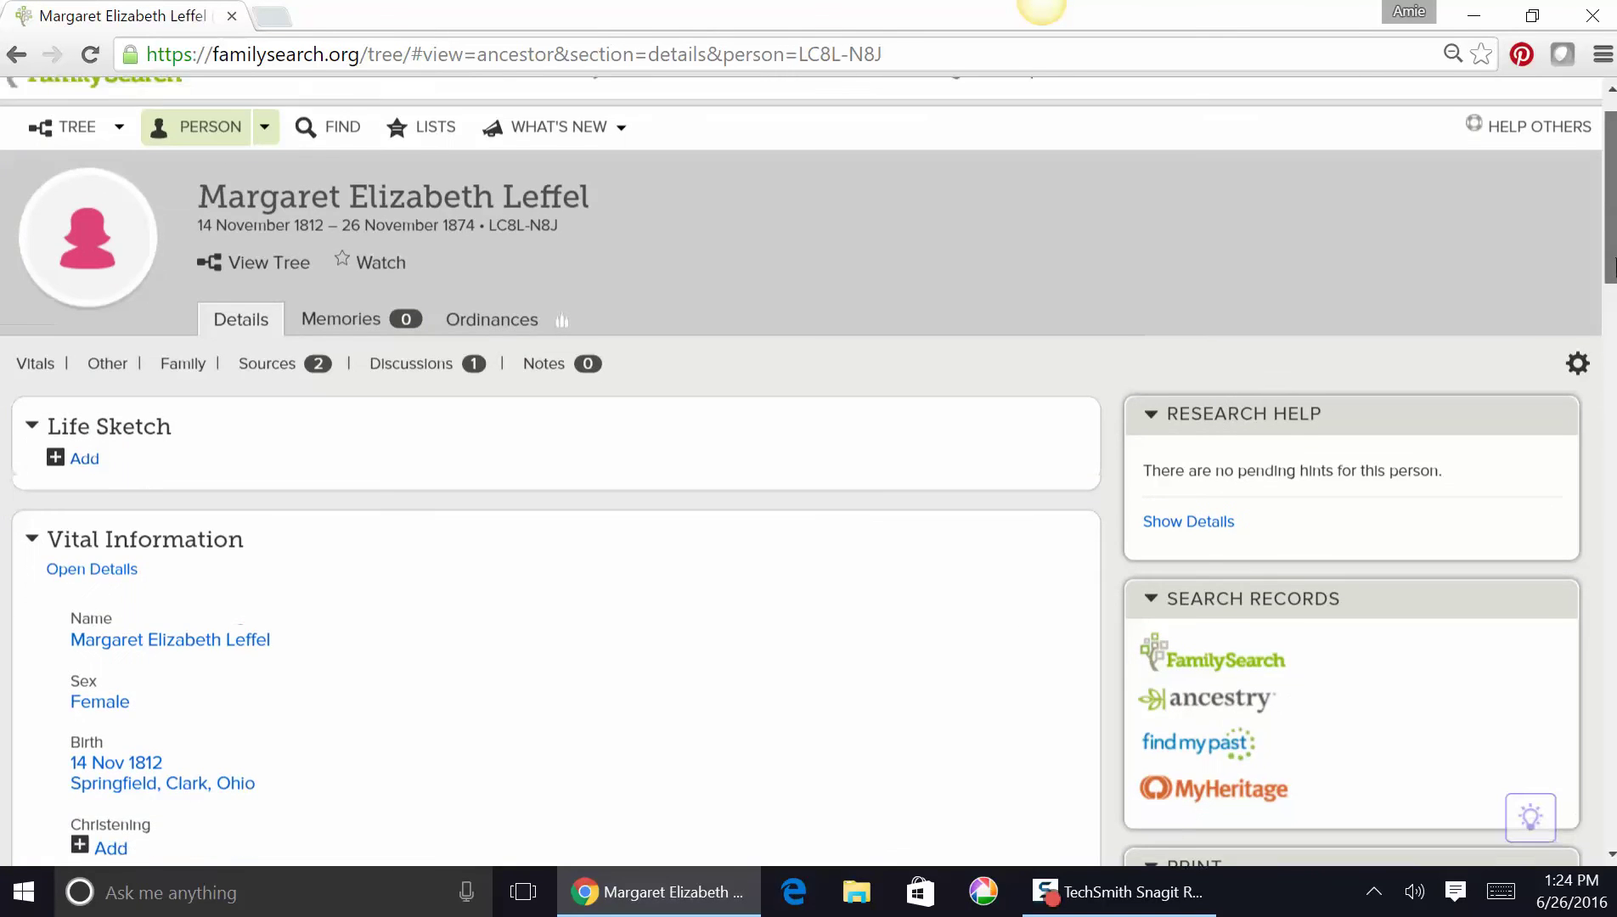
pyautogui.scroll(-12, 809, 471)
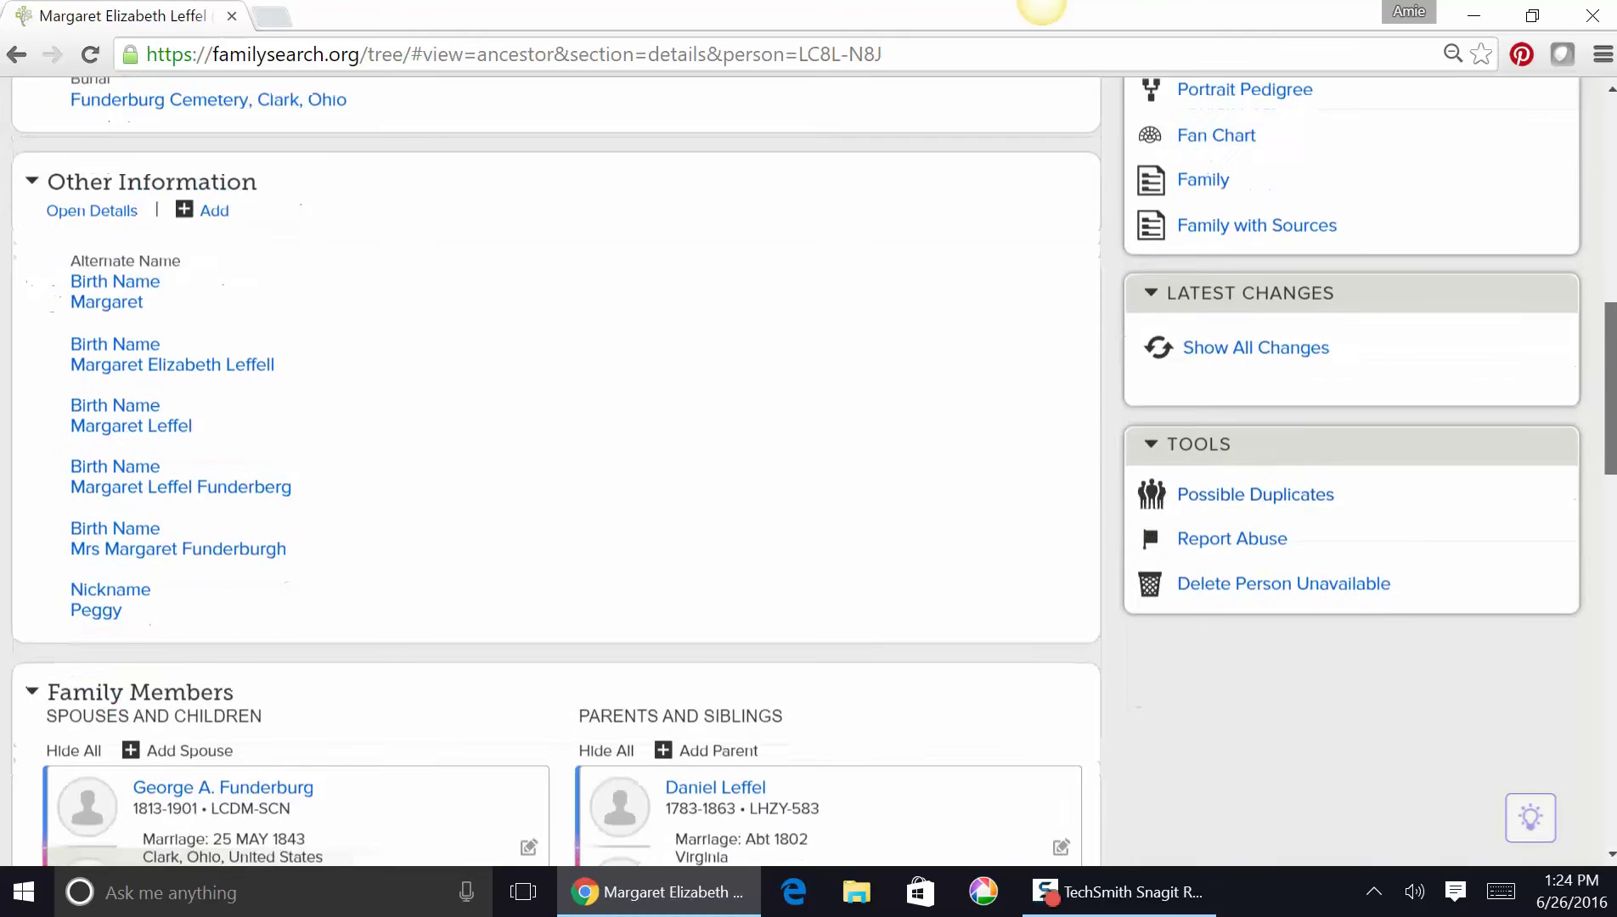
pyautogui.scroll(-2, 1138, 563)
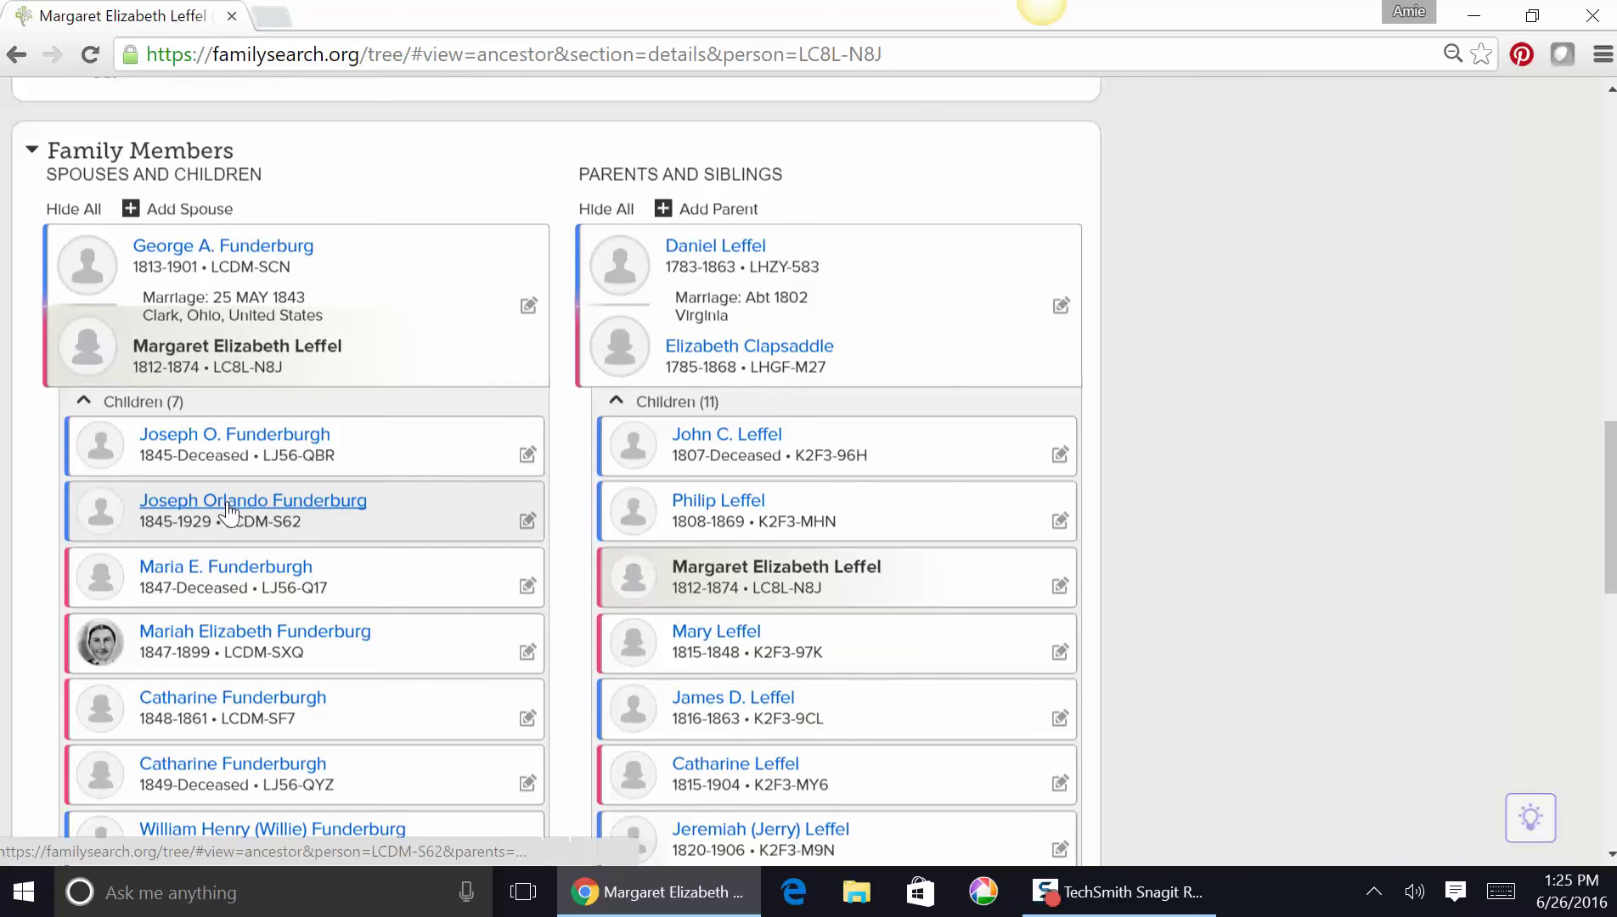
pyautogui.moveTo(227, 508)
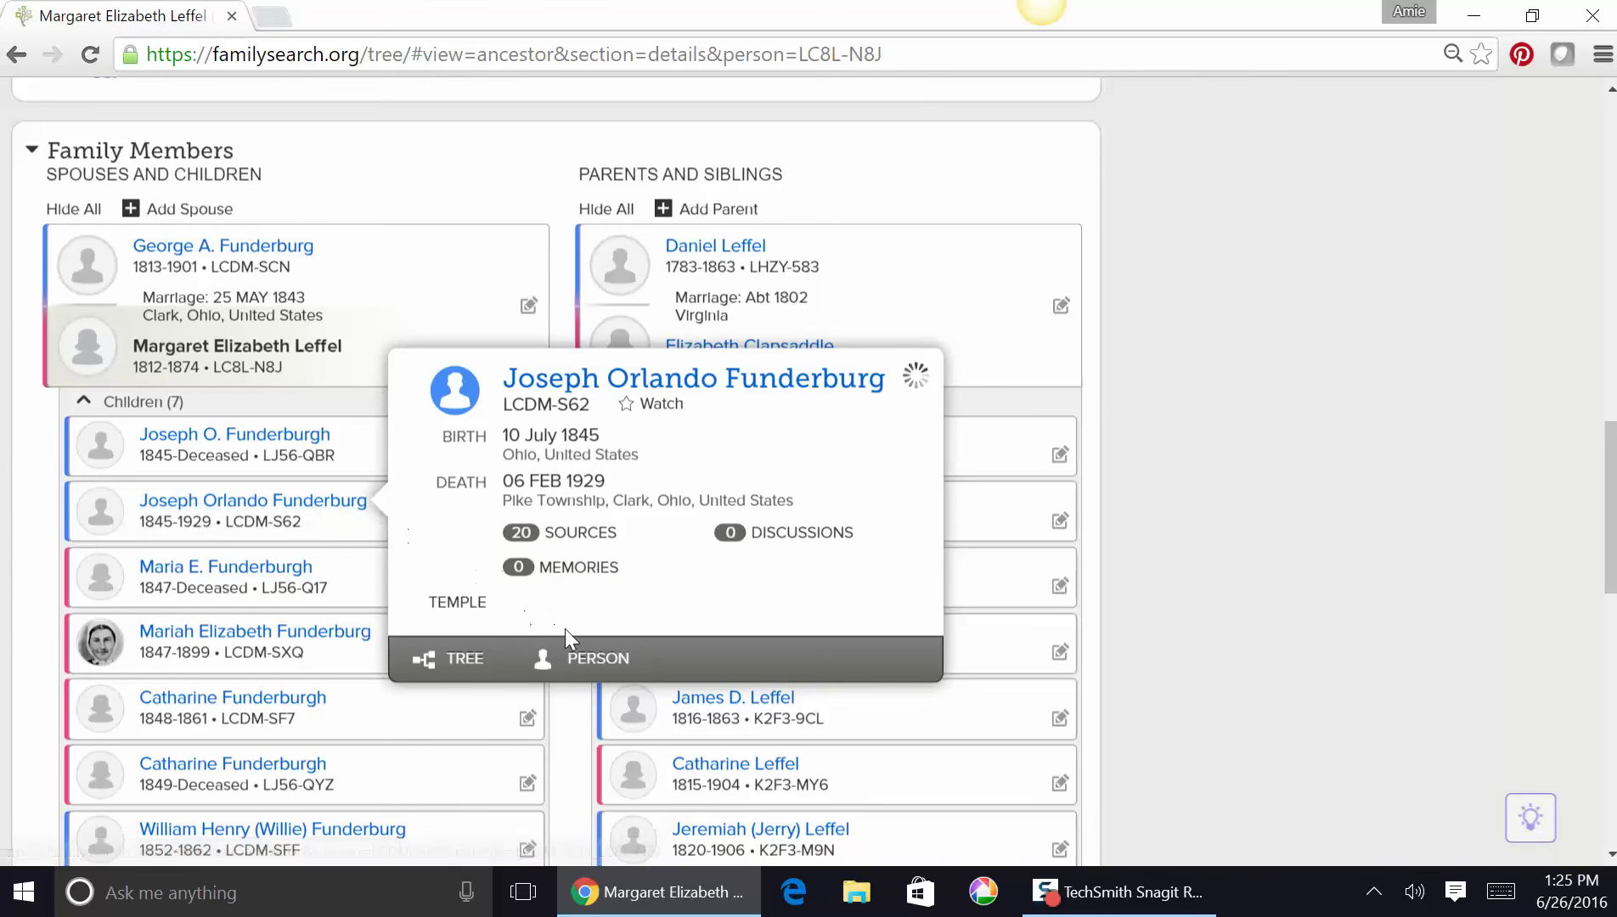
pyautogui.click(595, 660)
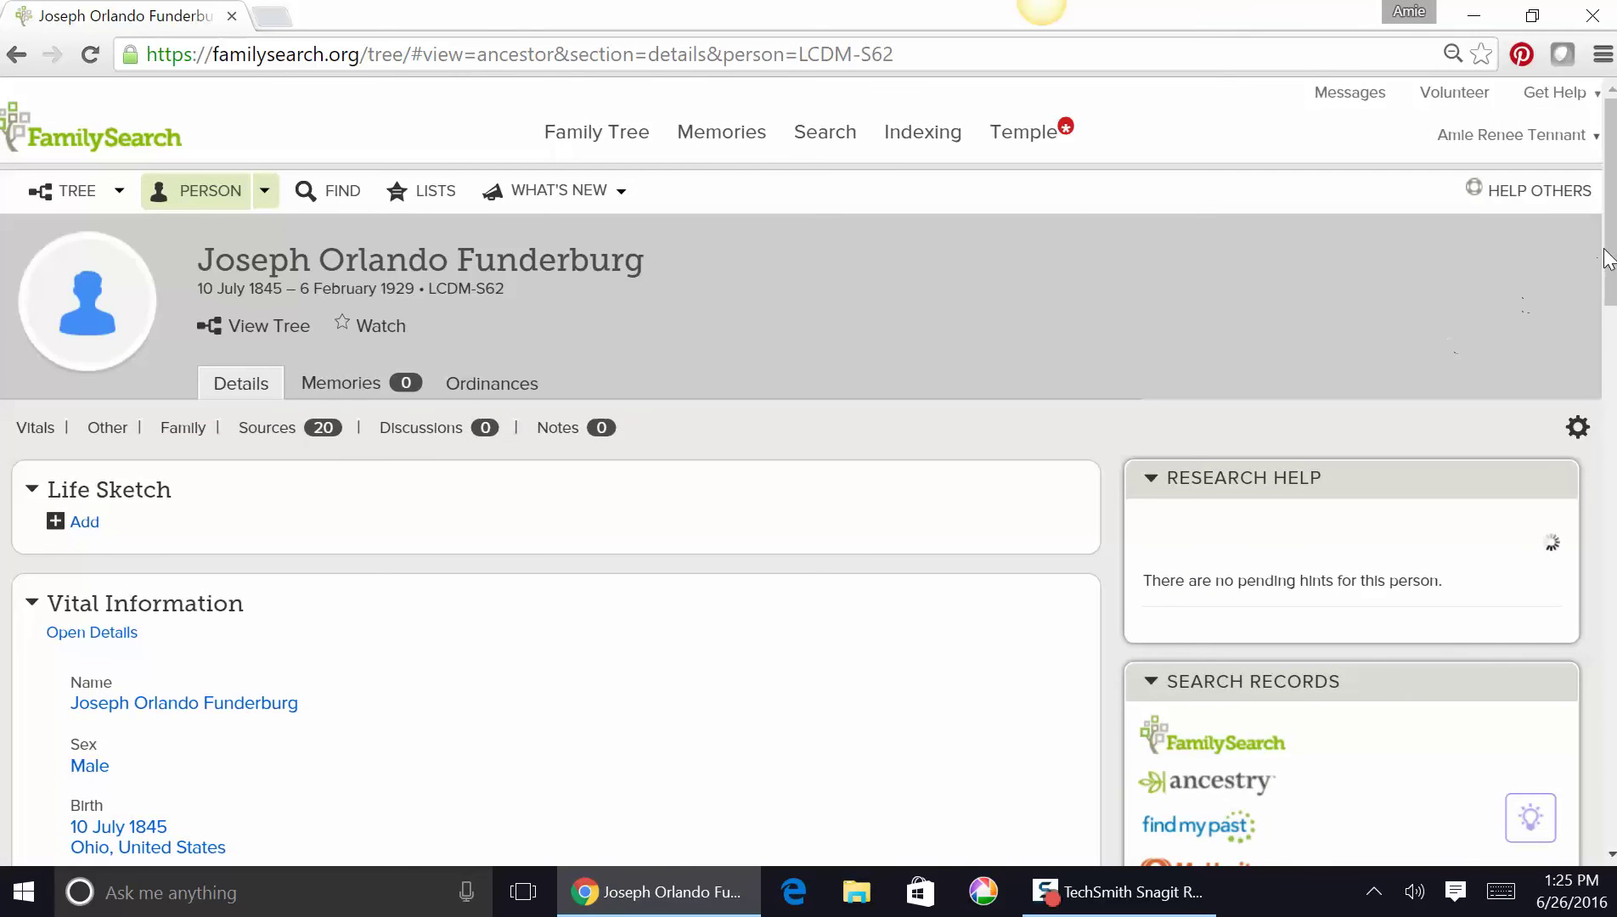
# - Check the son's record for possible duplicates and open the merge review for the matching person
pyautogui.scroll(-10, 1613, 218)
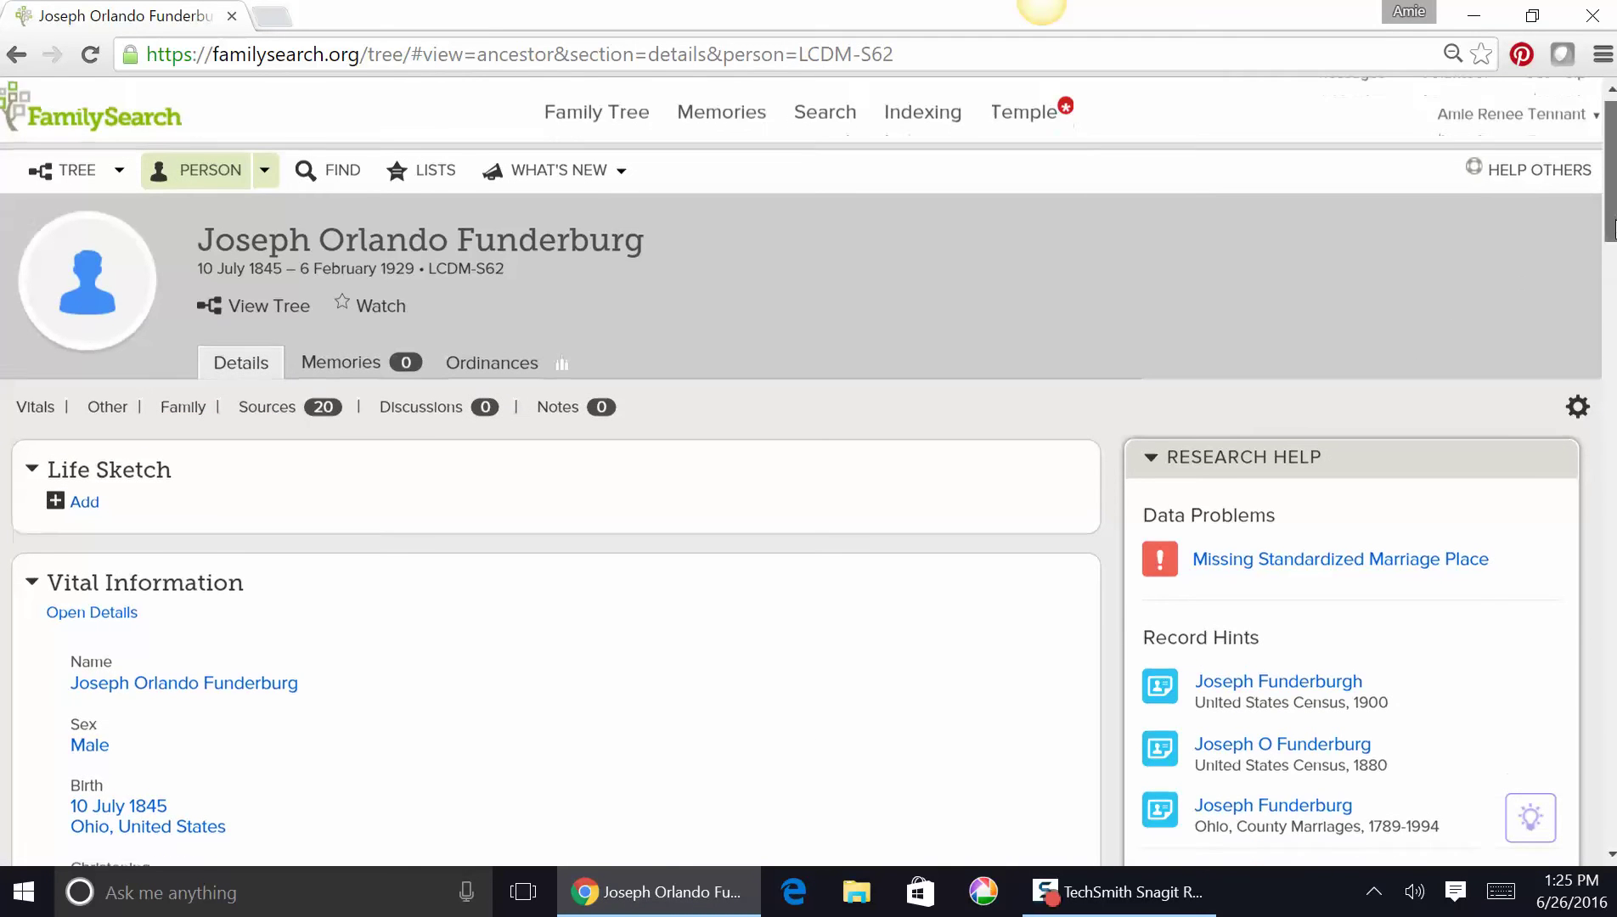
pyautogui.scroll(-2, 1300, 605)
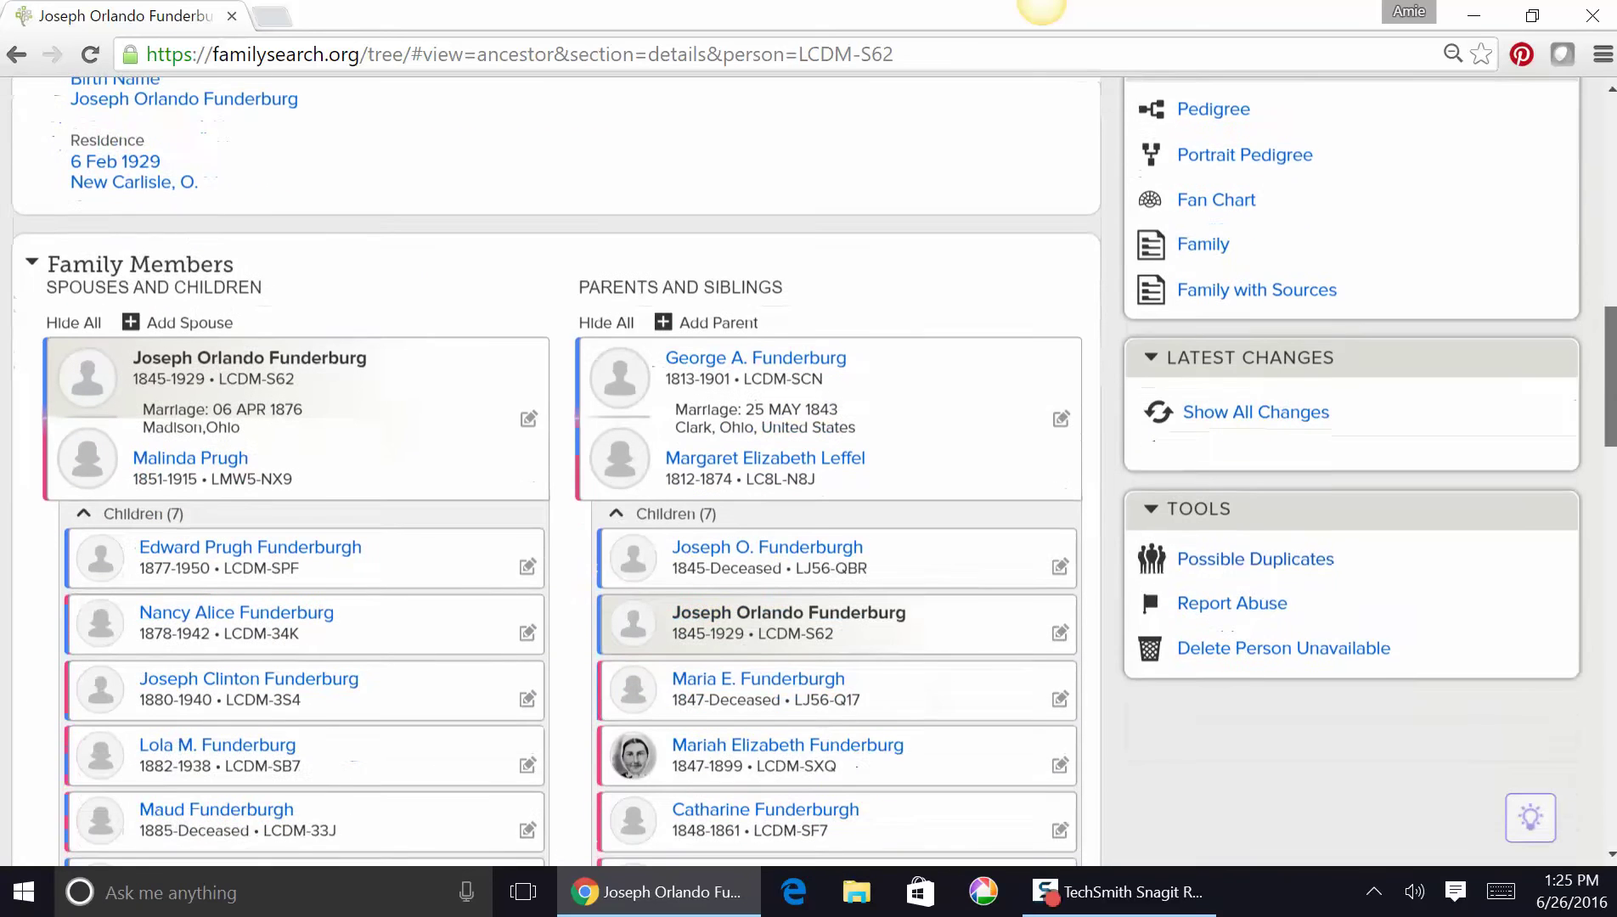
pyautogui.click(1253, 560)
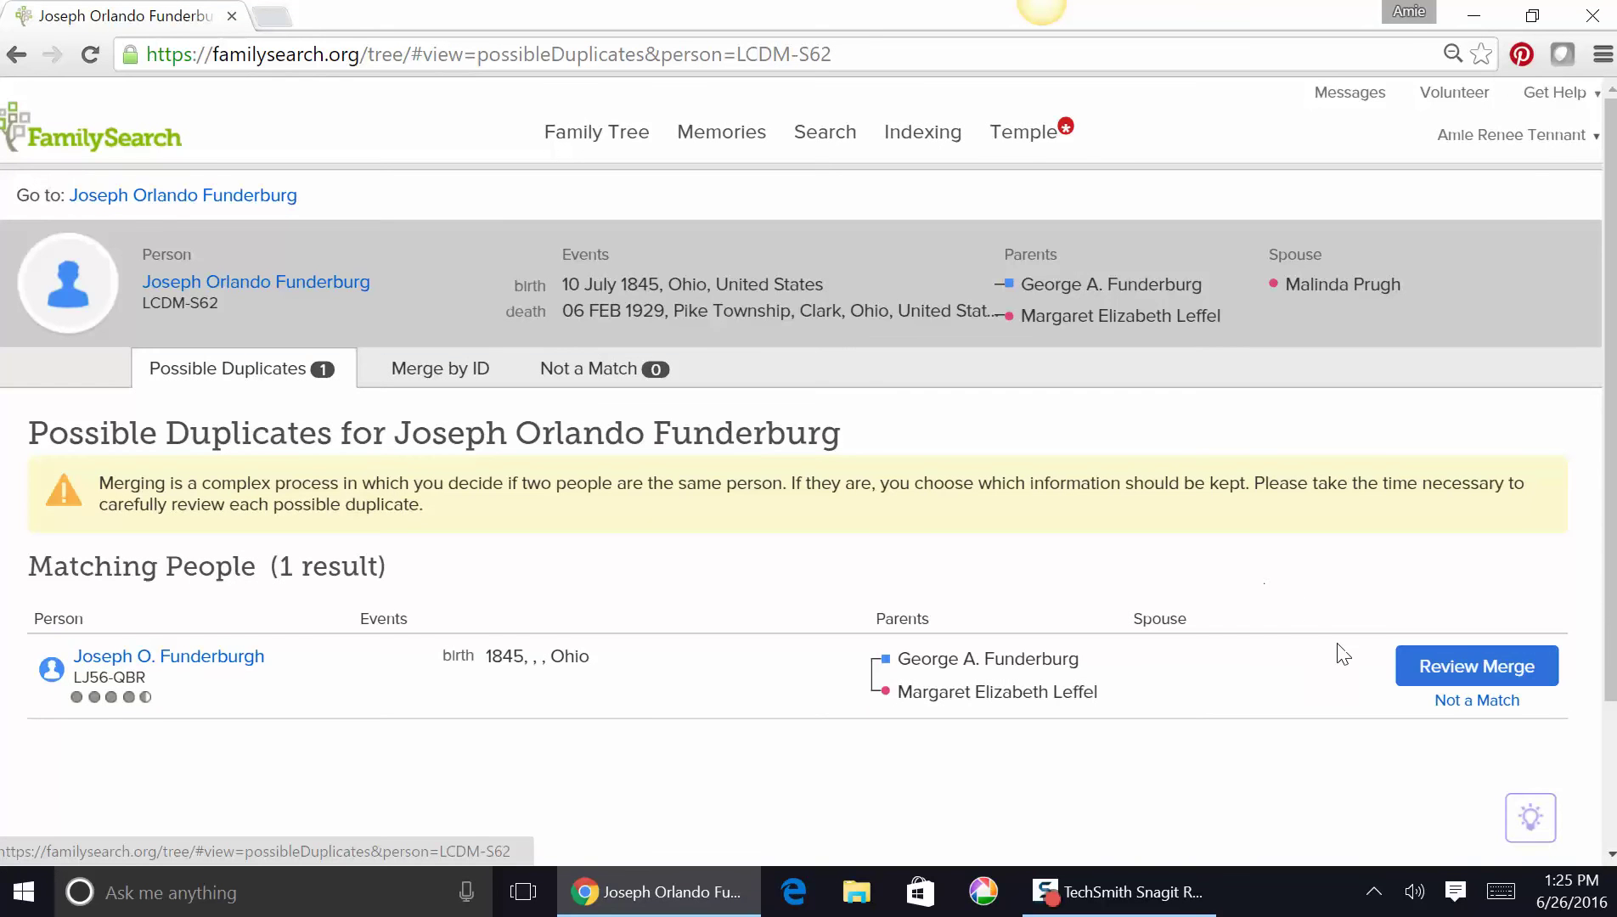
pyautogui.click(1494, 680)
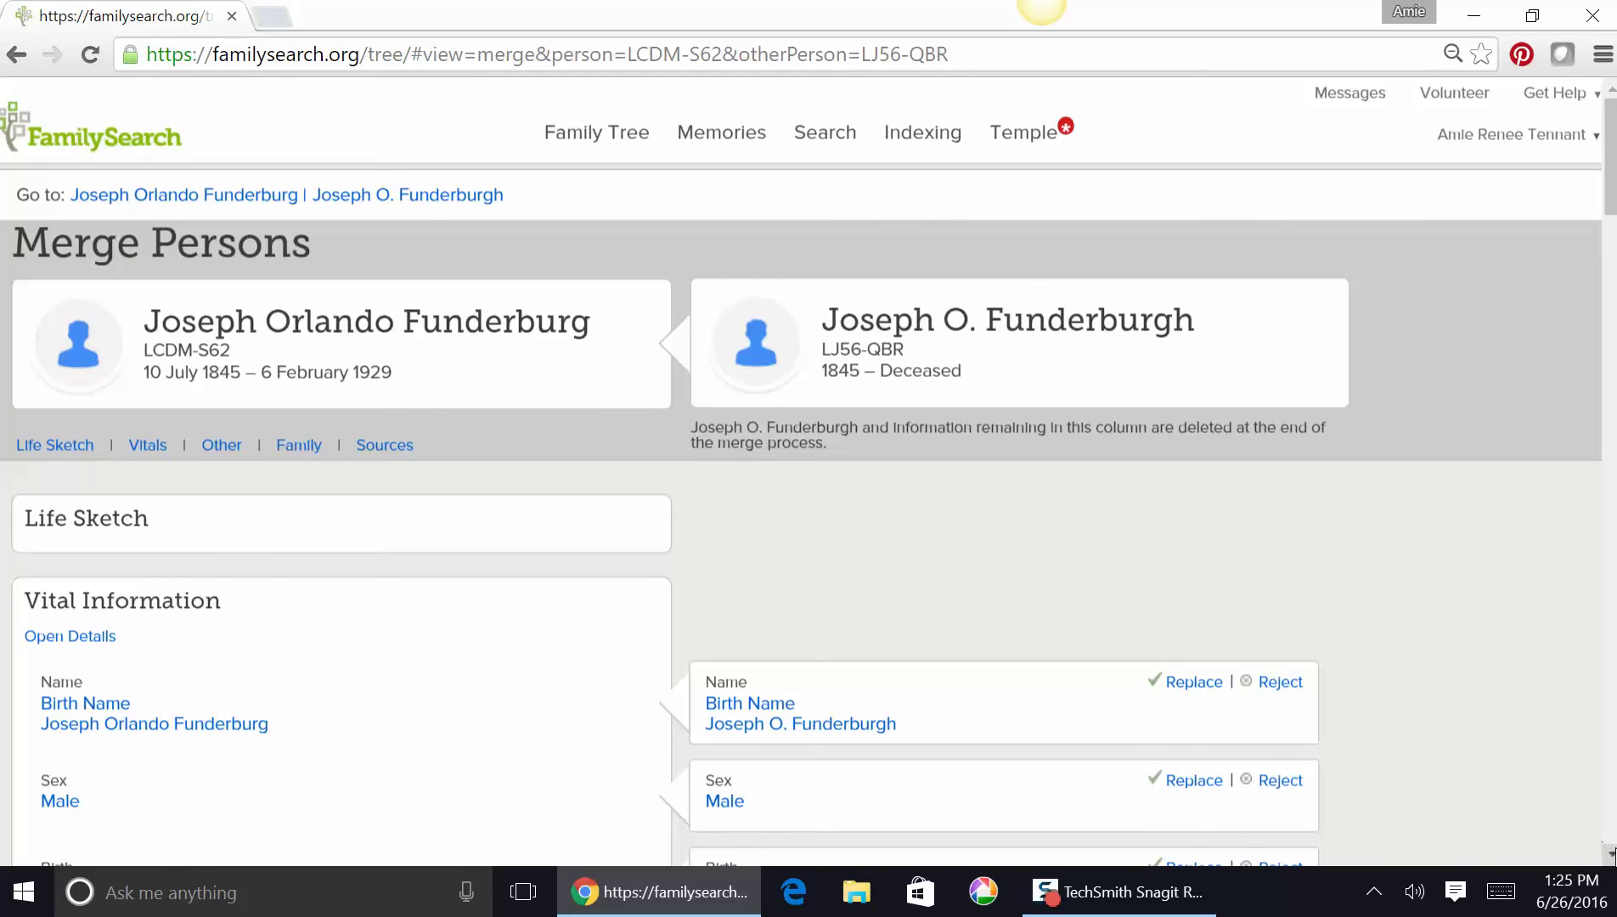
# - Review the vitals, family and sources of the son's two records and continue to the merge confirmation
pyautogui.click(1611, 853)
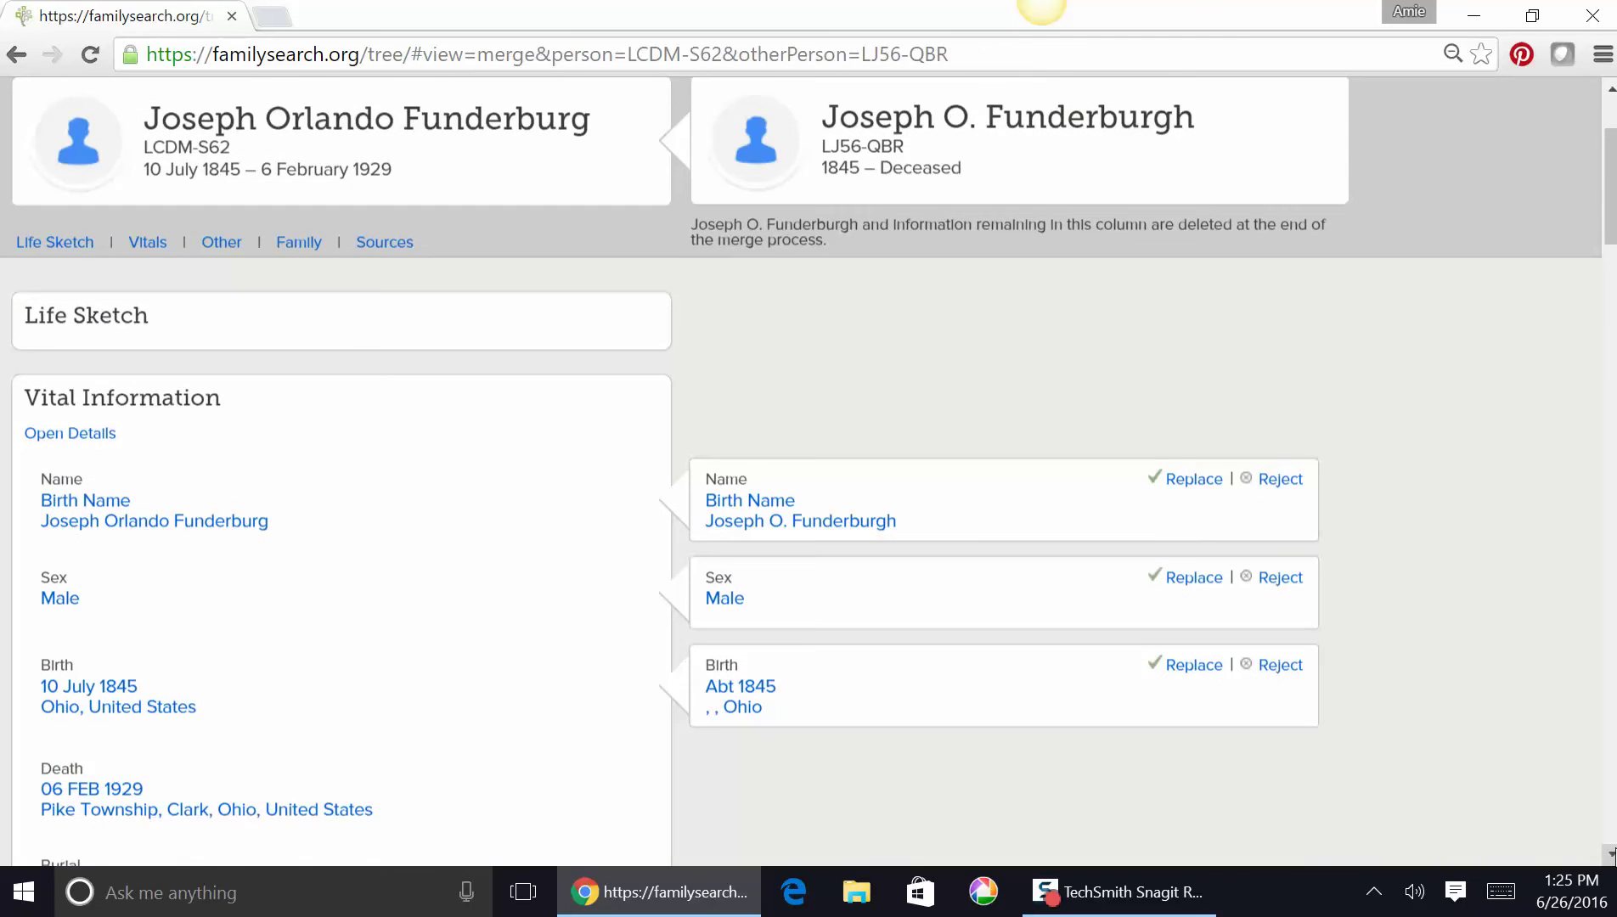
pyautogui.click(1612, 853)
pyautogui.click(1612, 853)
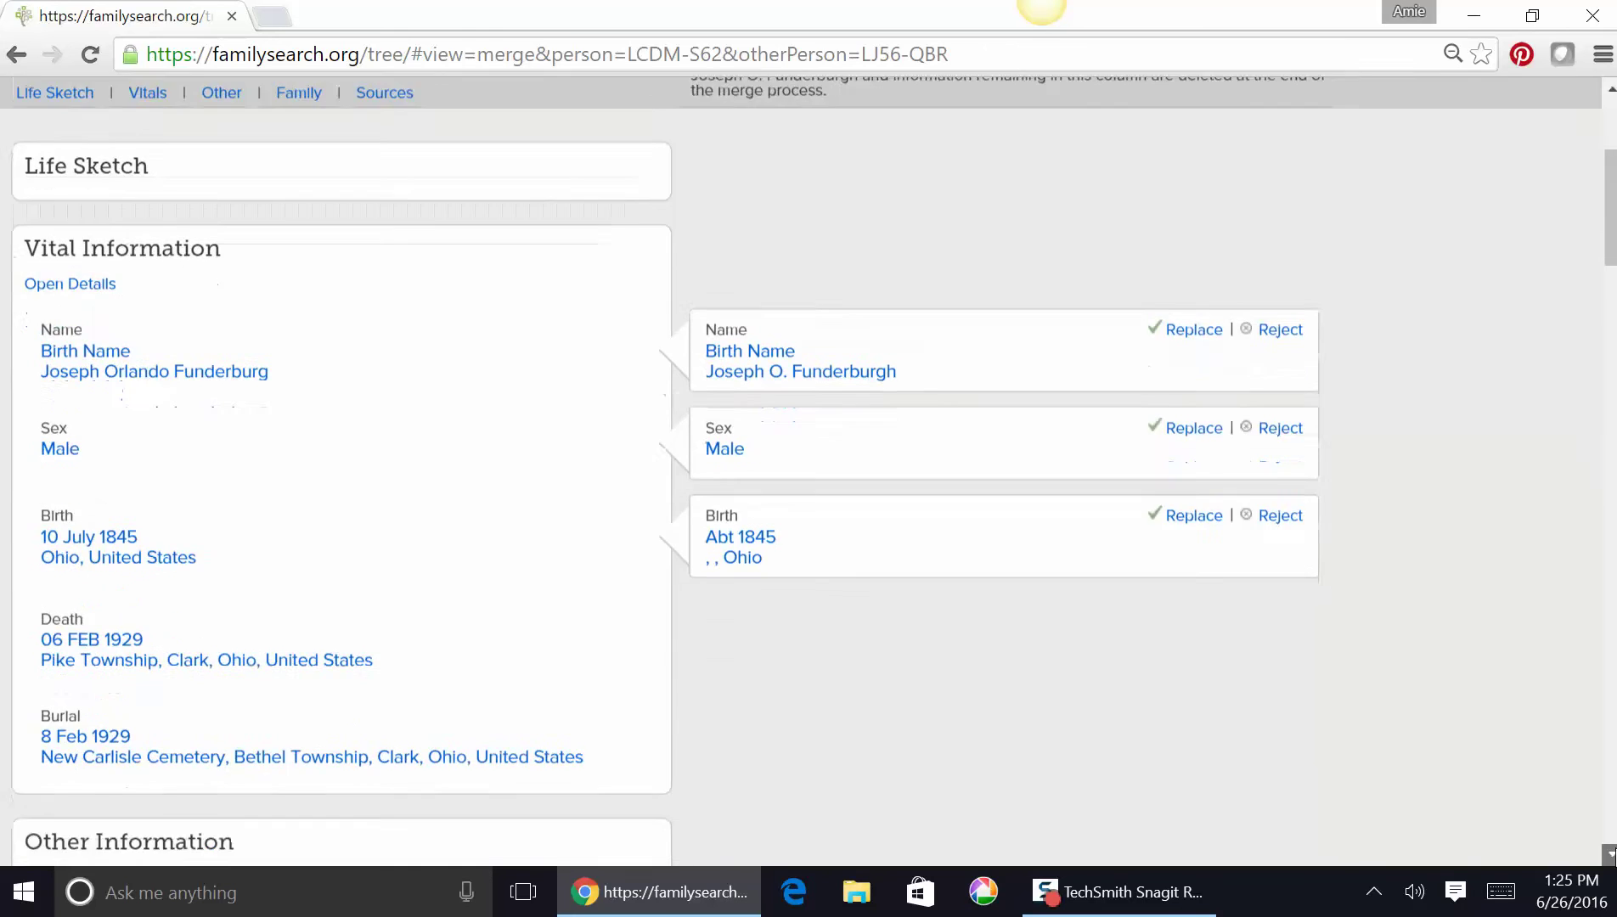
pyautogui.scroll(-18, 1612, 853)
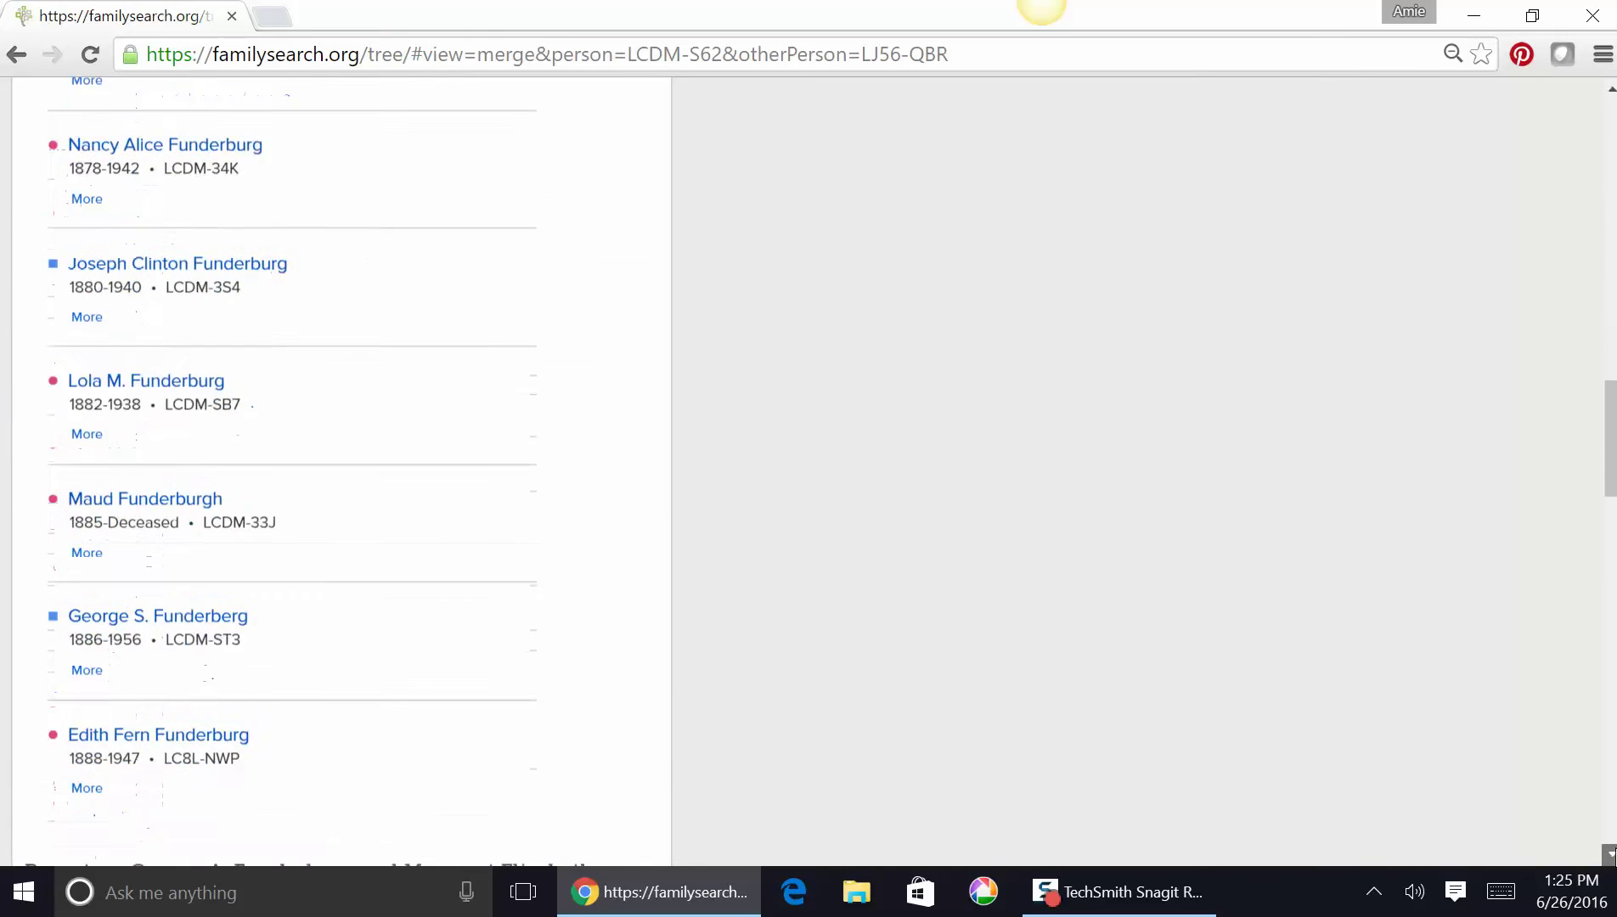
pyautogui.scroll(-7, 1612, 855)
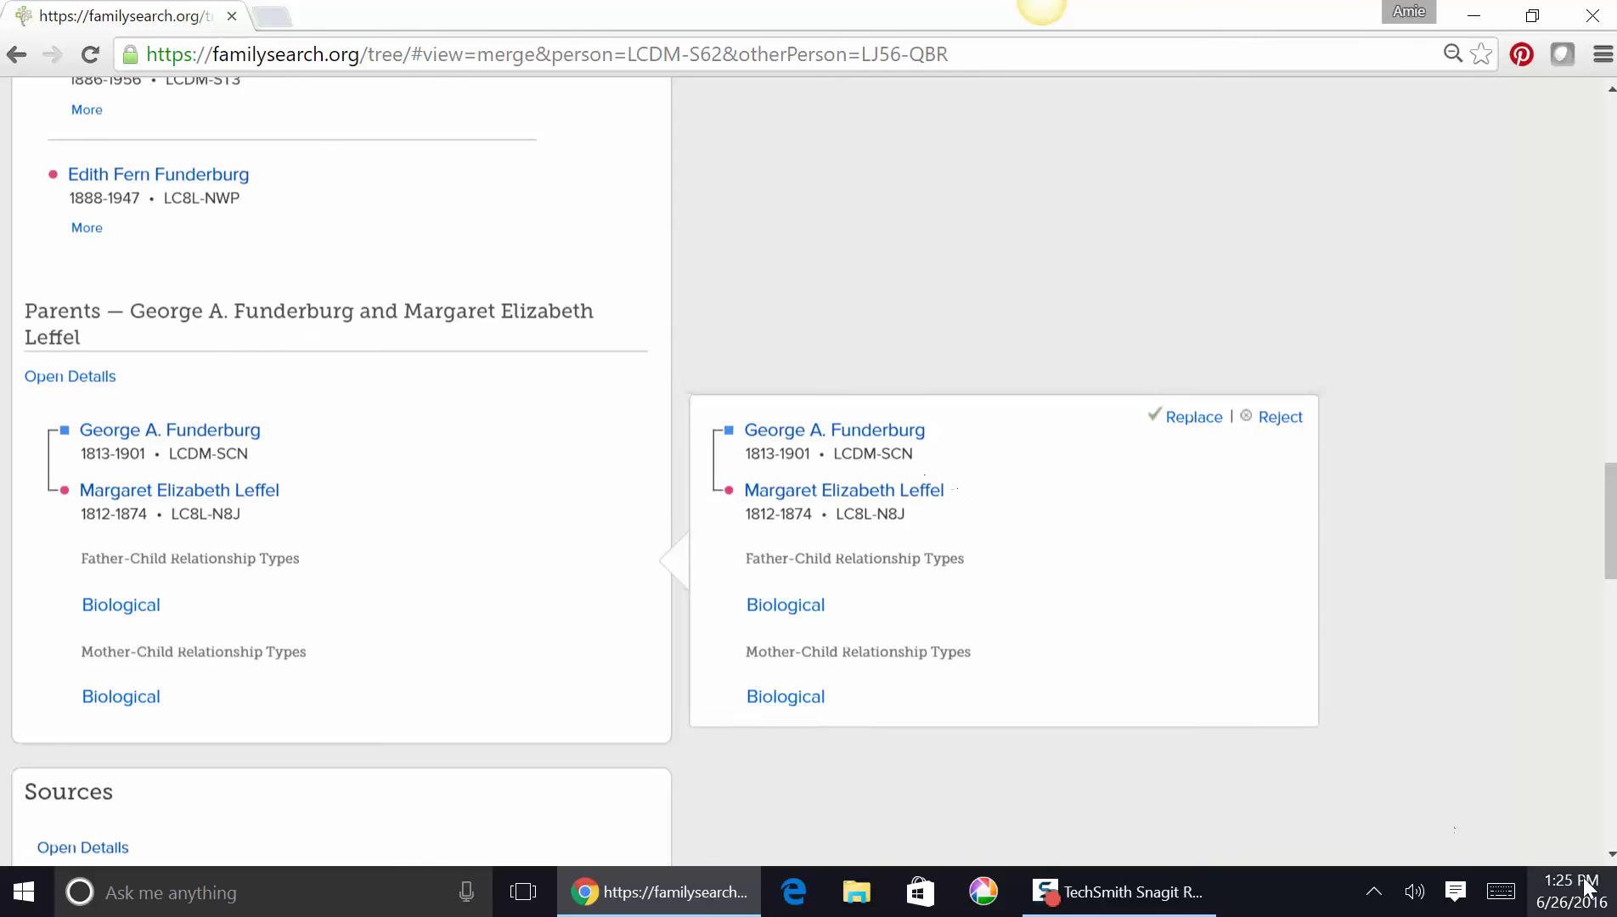
pyautogui.scroll(-15, 1613, 861)
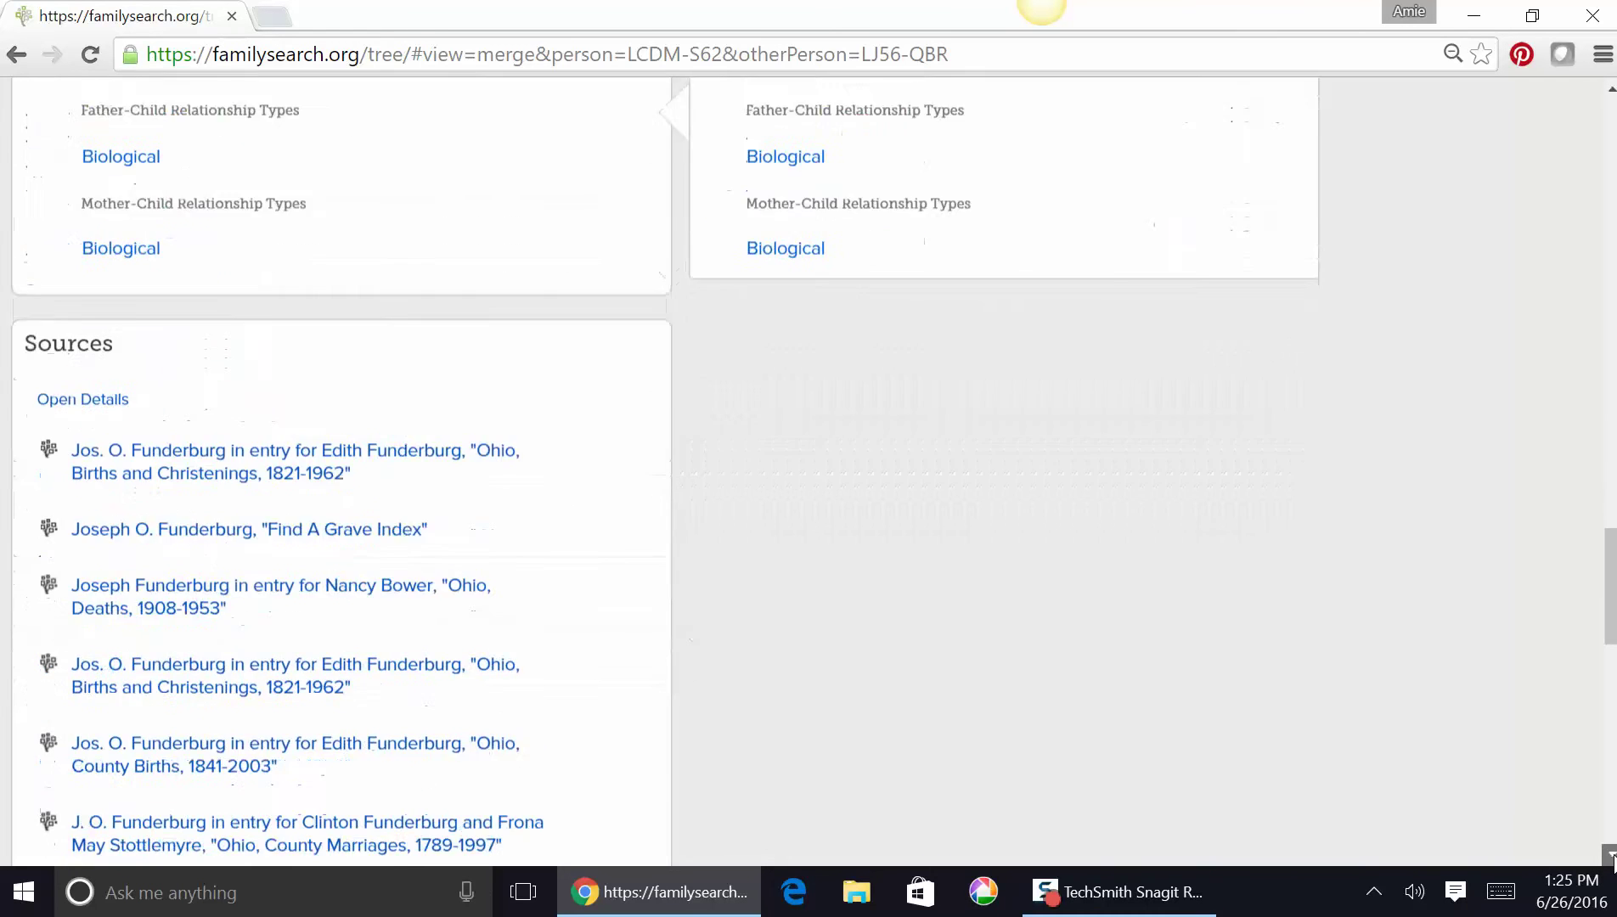
pyautogui.scroll(-6, 1613, 861)
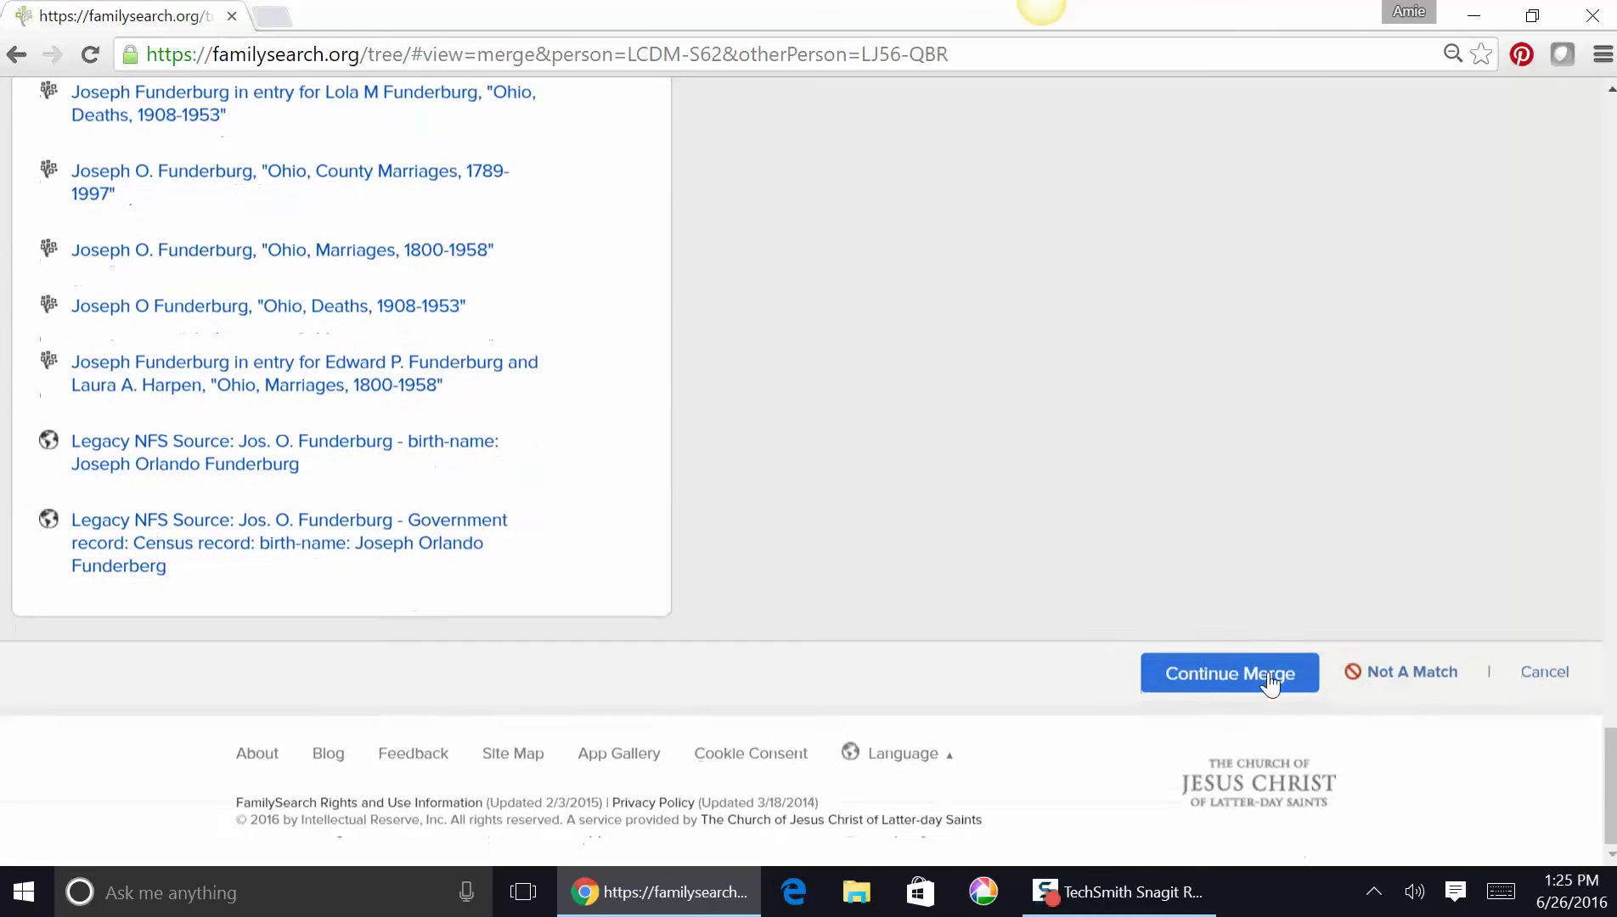
pyautogui.click(1193, 682)
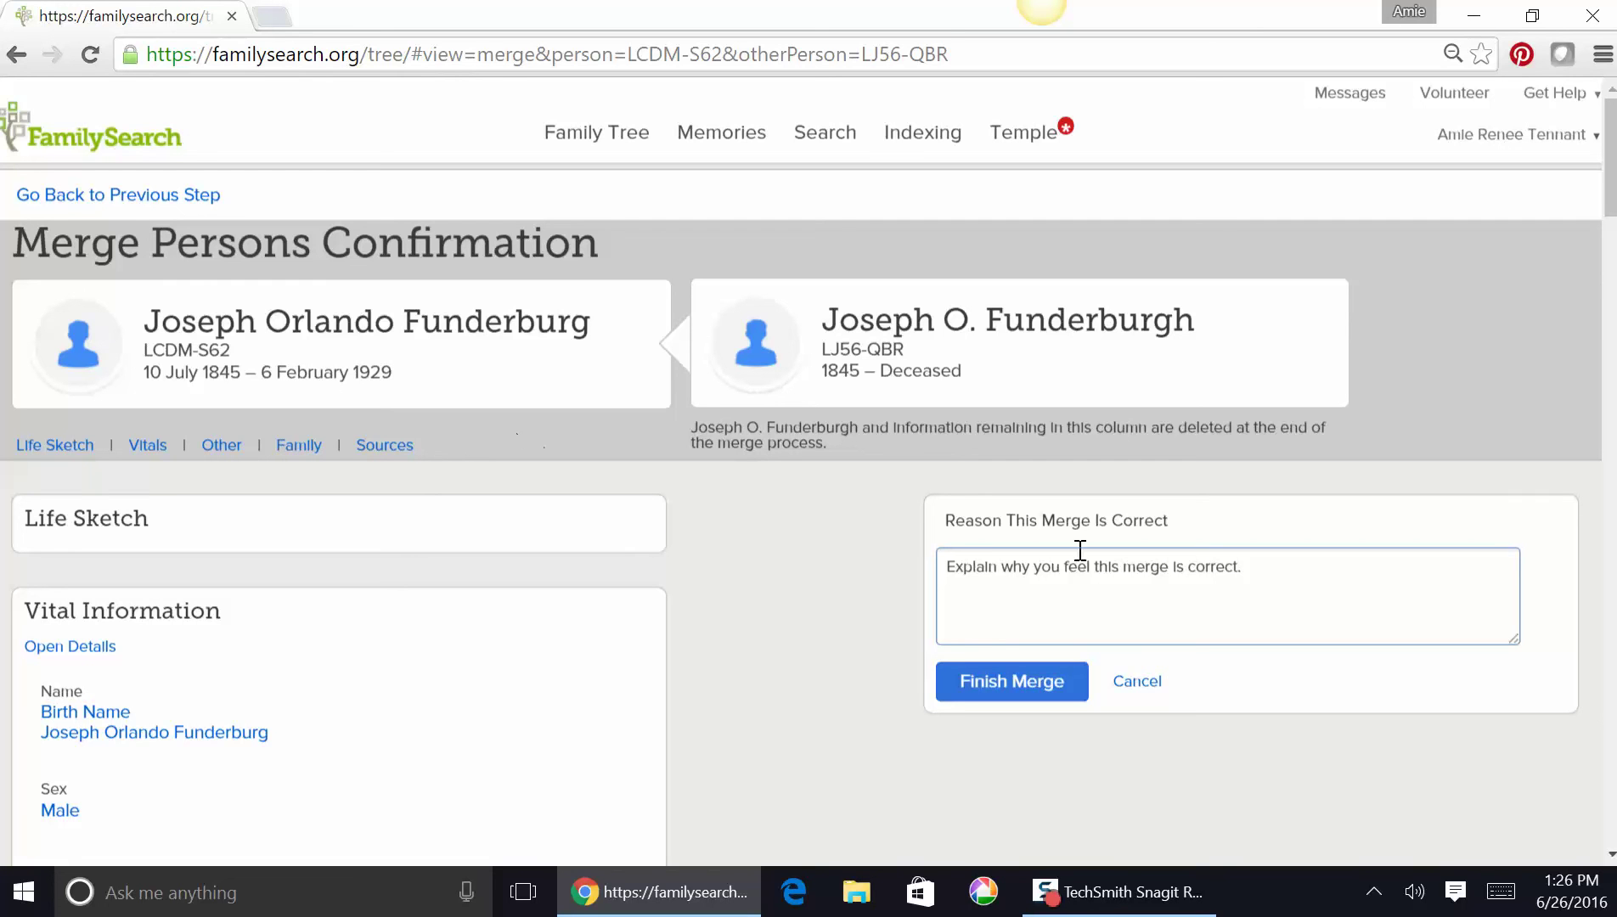
# - Give as merge reason that the son's two names, both written out in full, are the same person, and finish the merge
pyautogui.click(1109, 587)
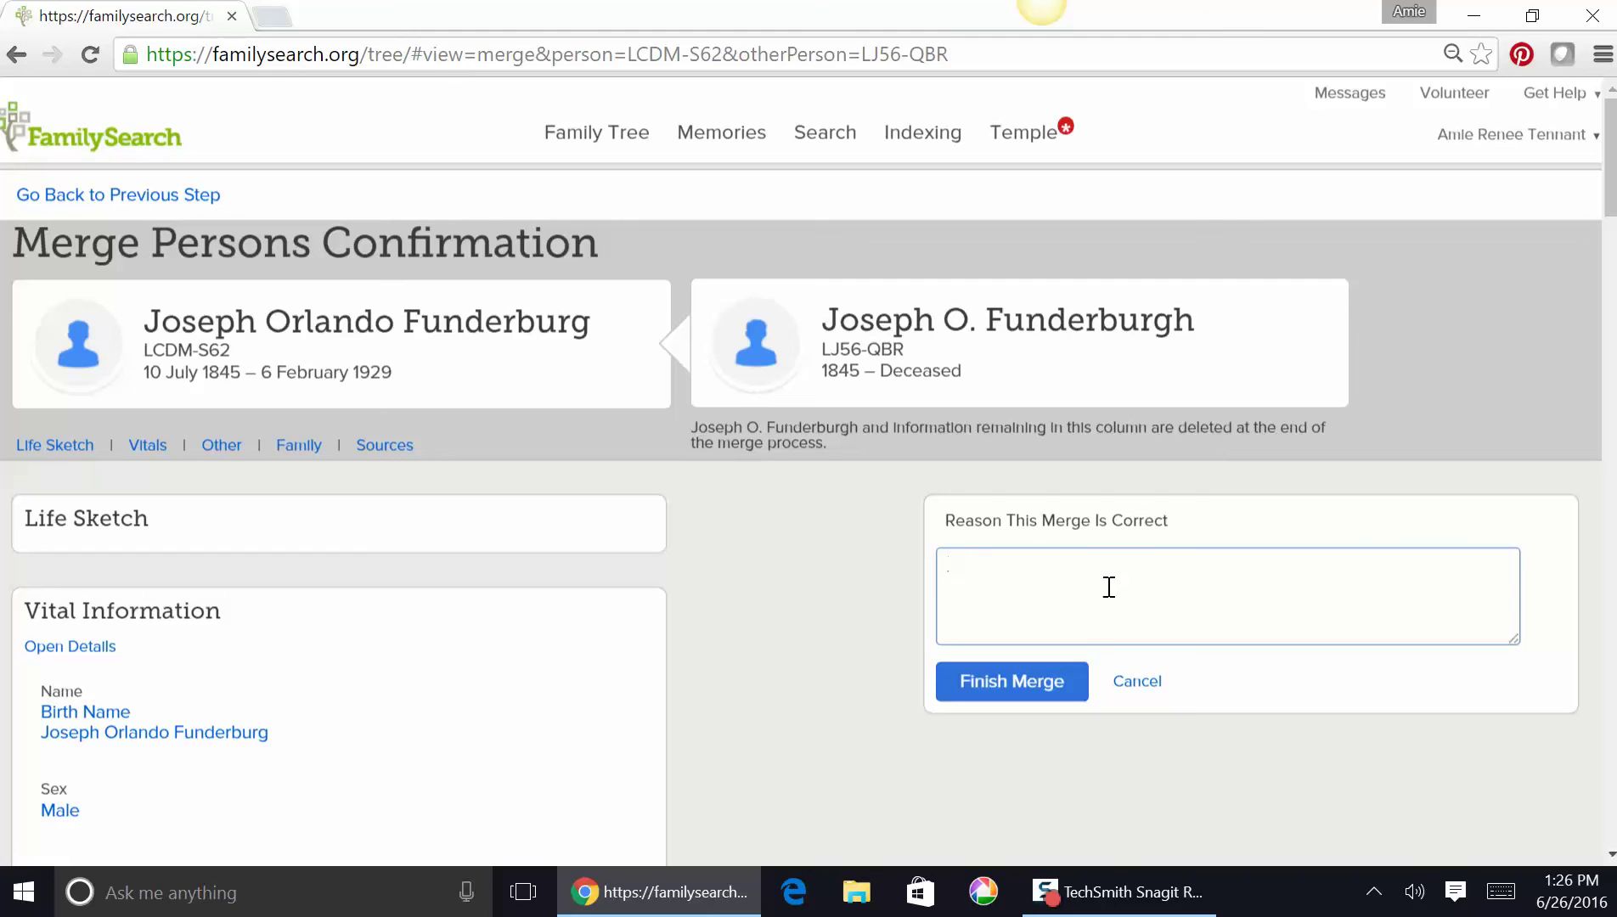
pyautogui.write('Both Joseph Orlando')
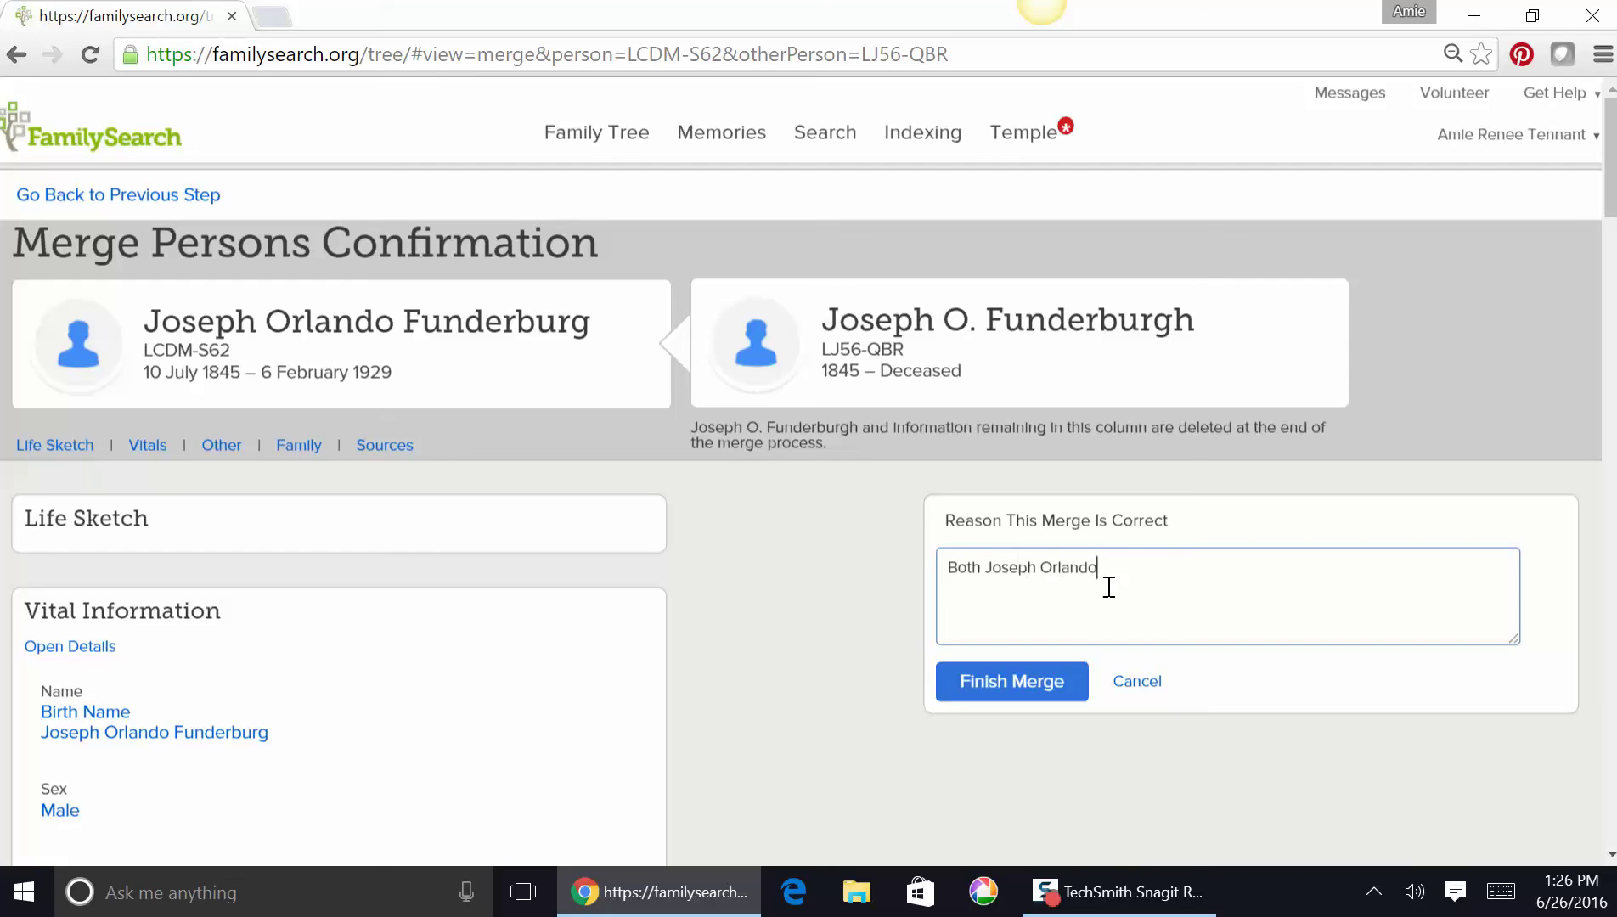
pyautogui.write(' Funderb')
pyautogui.write('urg and Joseph')
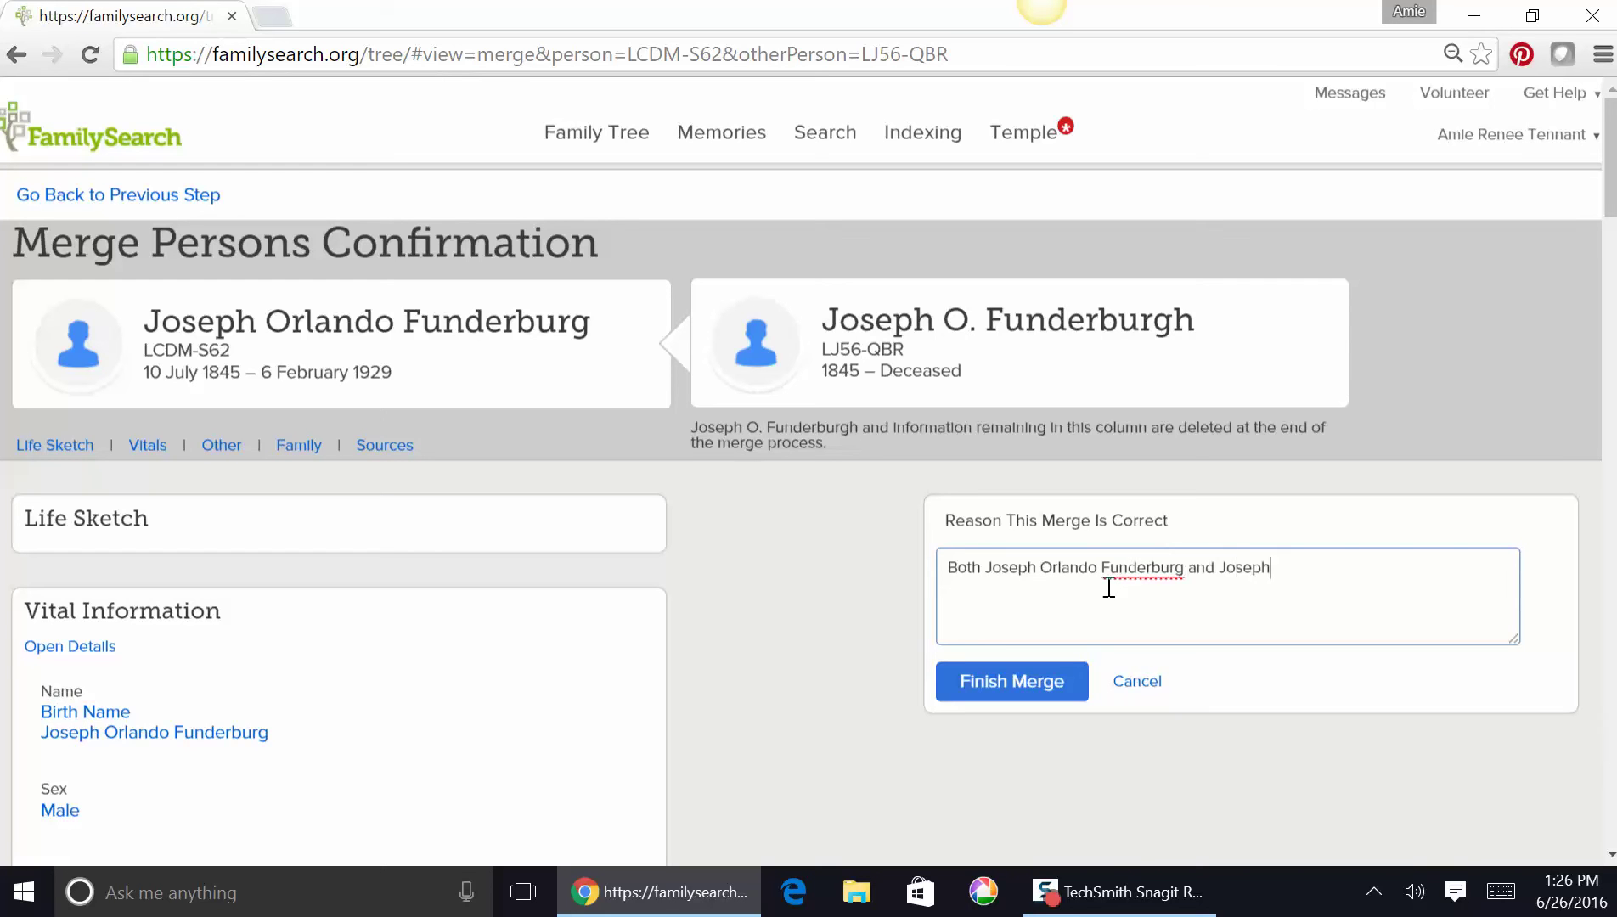
pyautogui.write(' O. Funderburgh are')
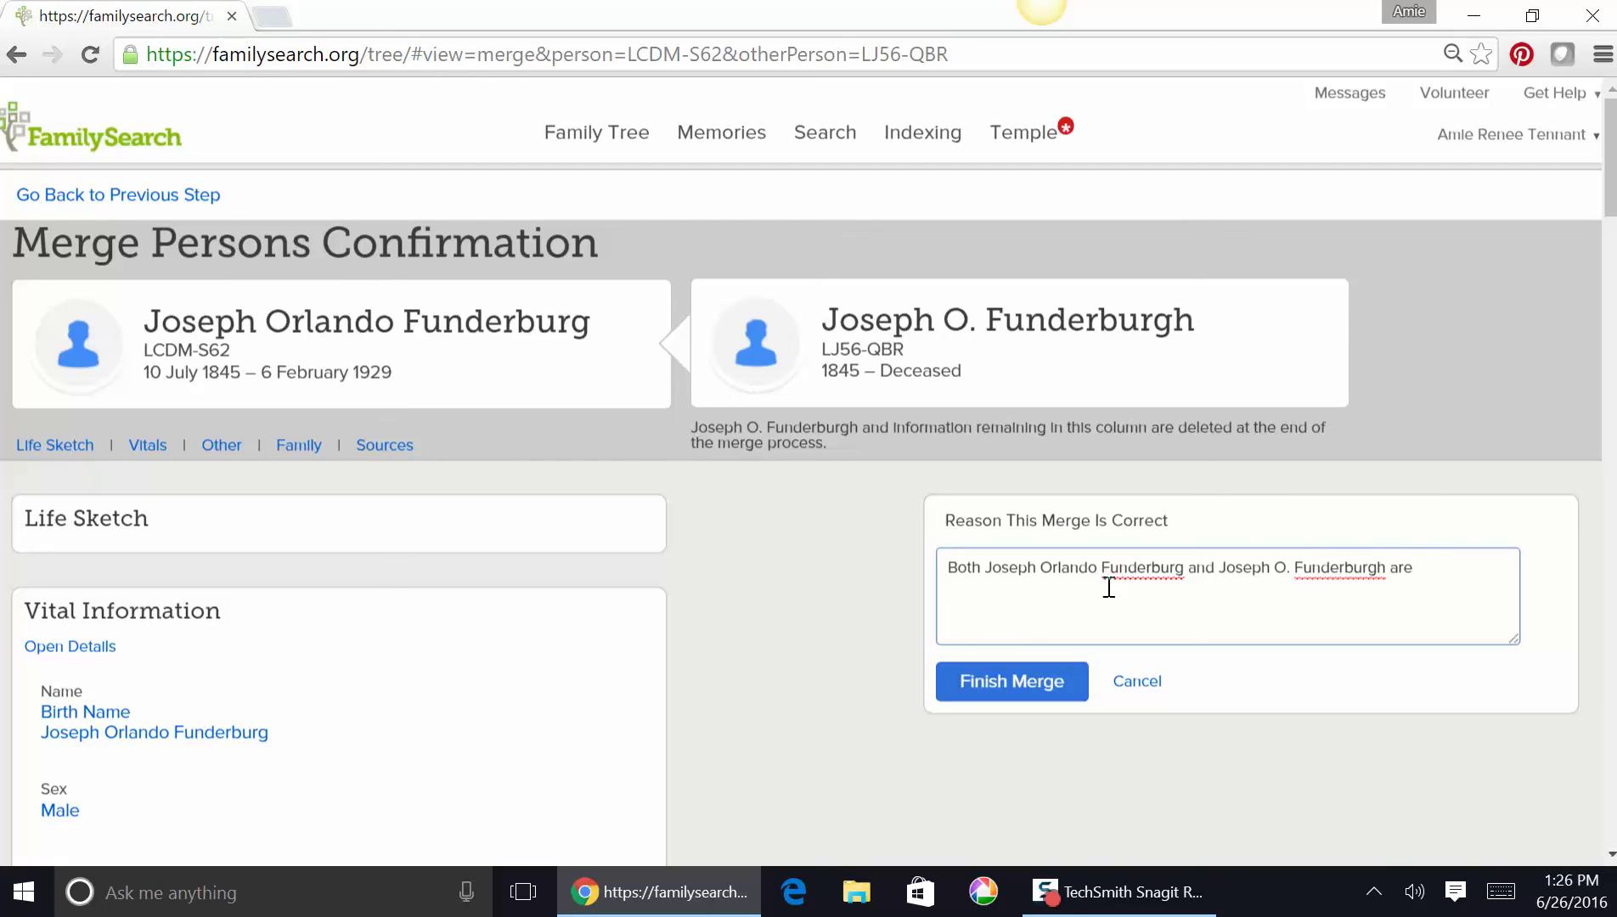
pyautogui.write(' the same person.')
pyautogui.click(965, 684)
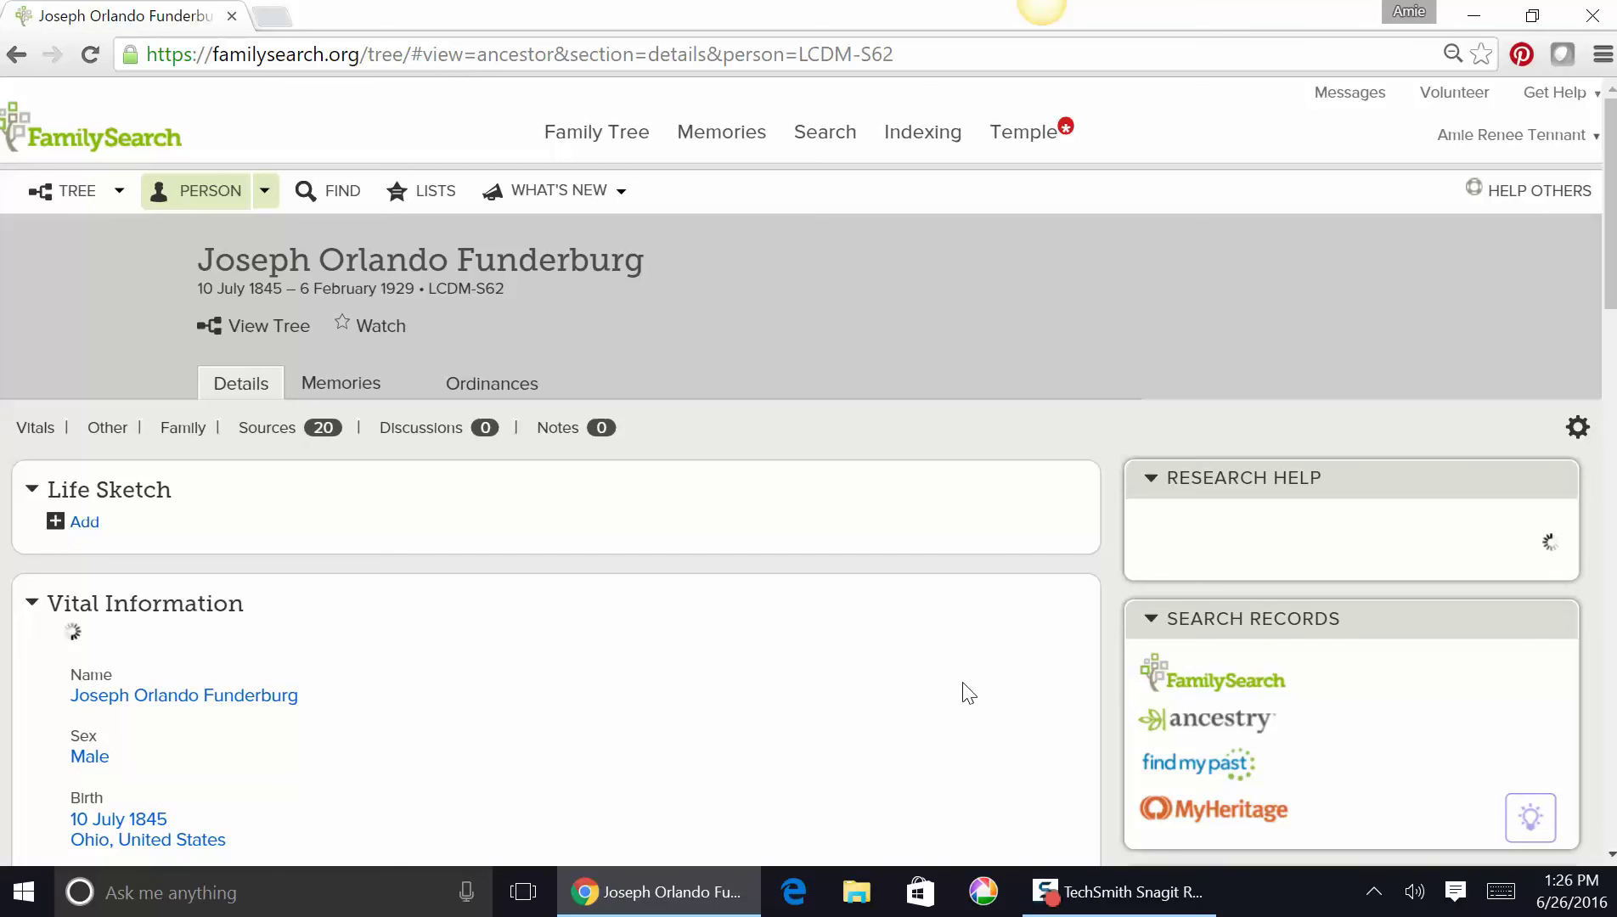
# - Open the person page of the son's sister whose record has a portrait, from his list of siblings
pyautogui.click(1611, 858)
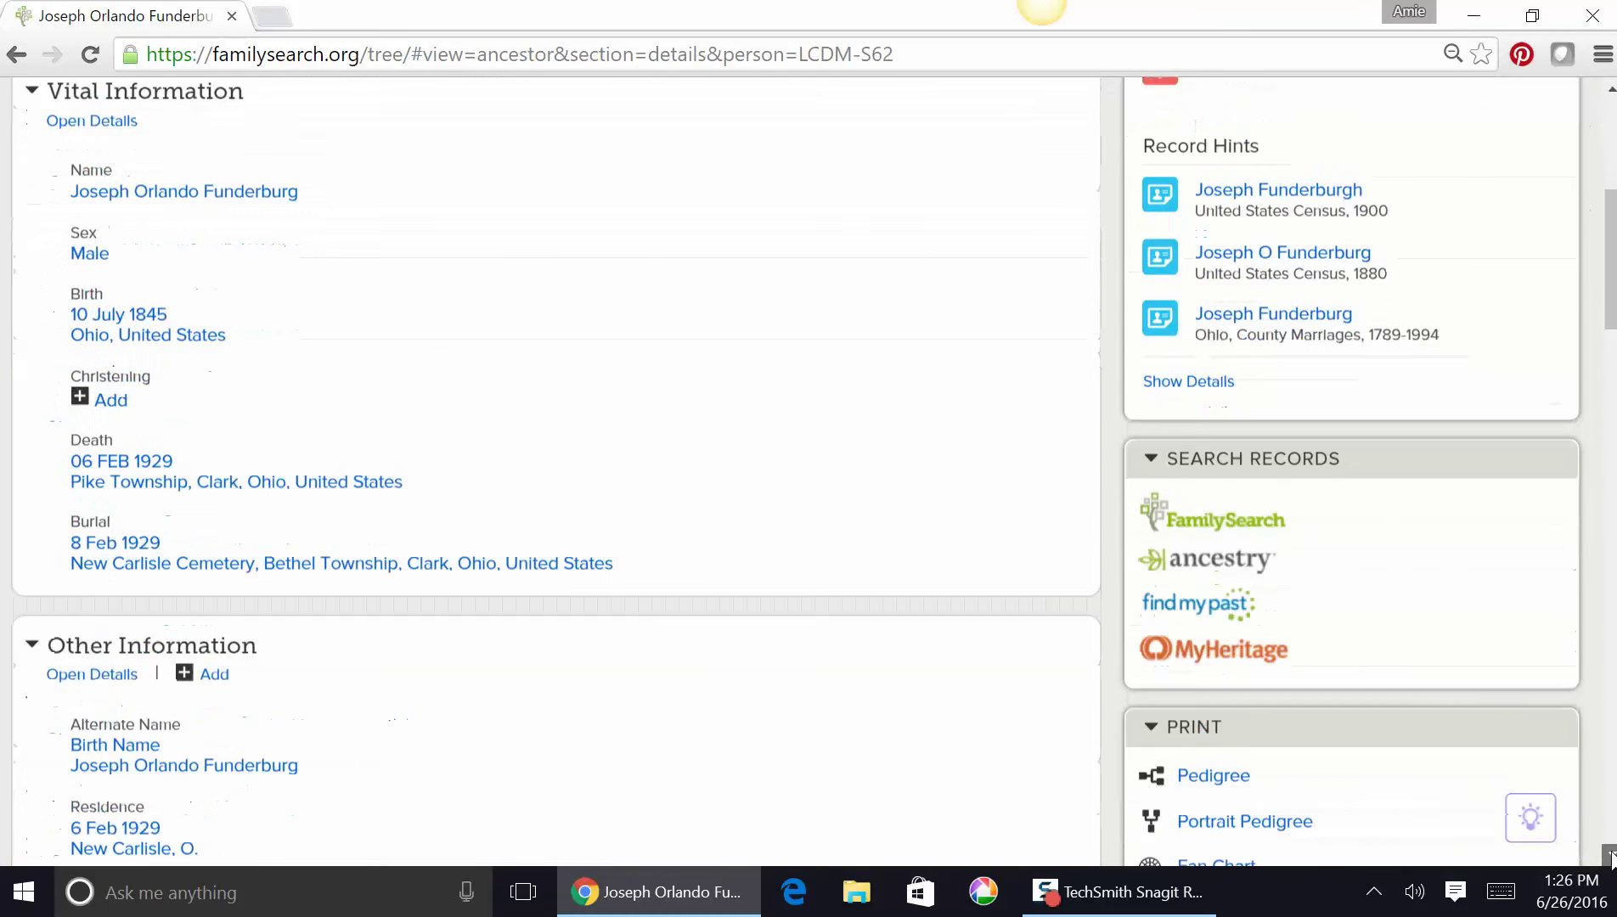
pyautogui.click(1611, 858)
pyautogui.click(1611, 858)
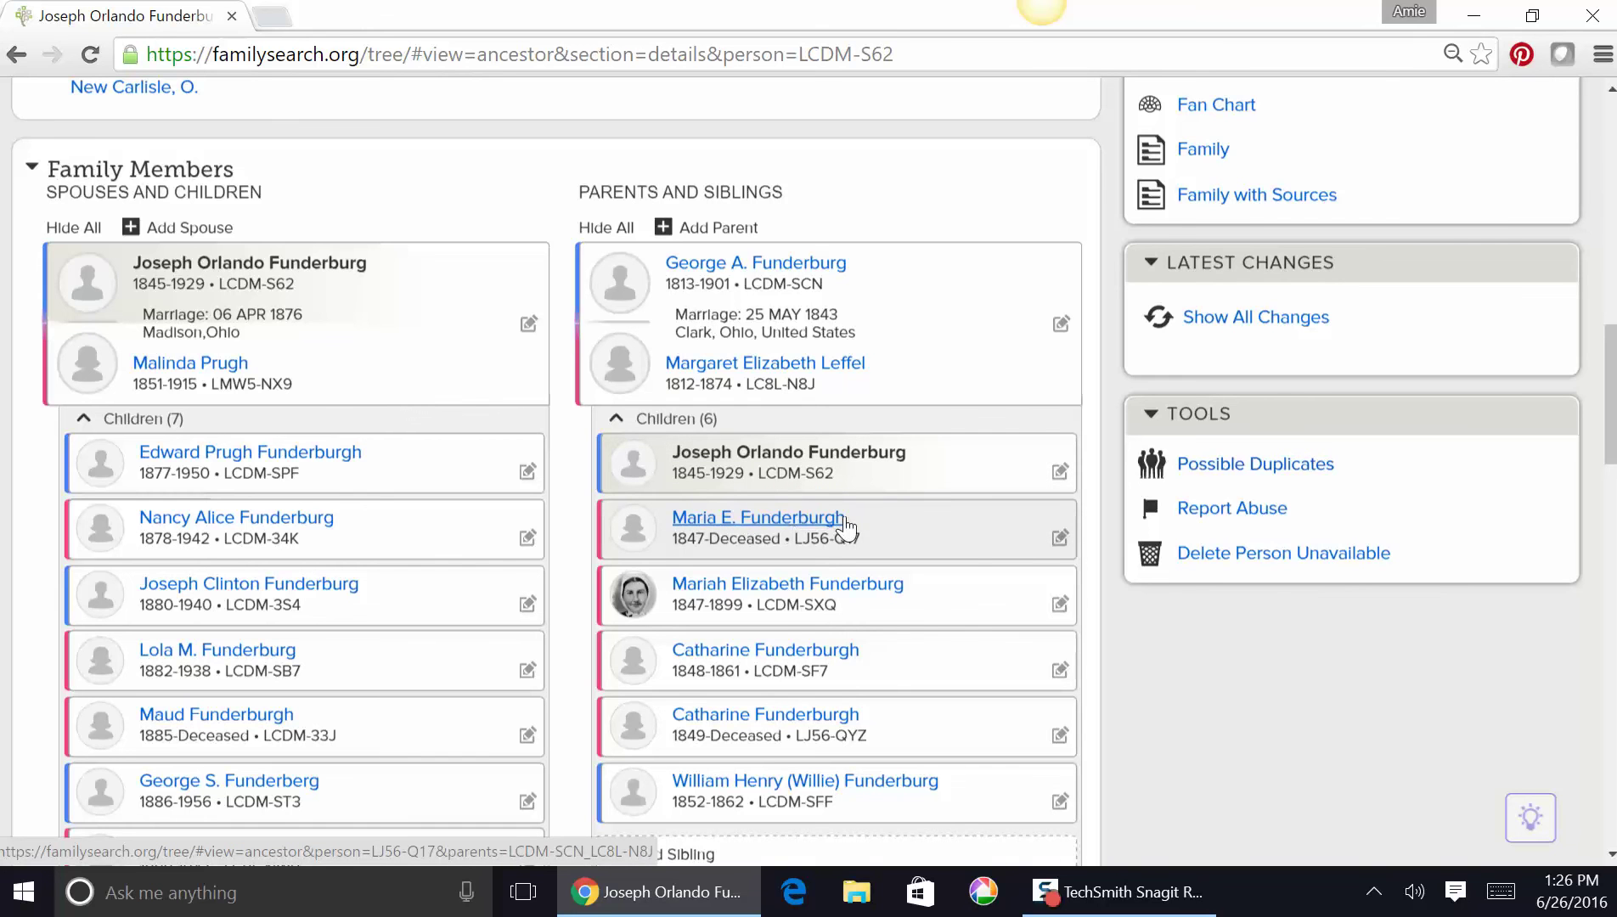
pyautogui.click(771, 585)
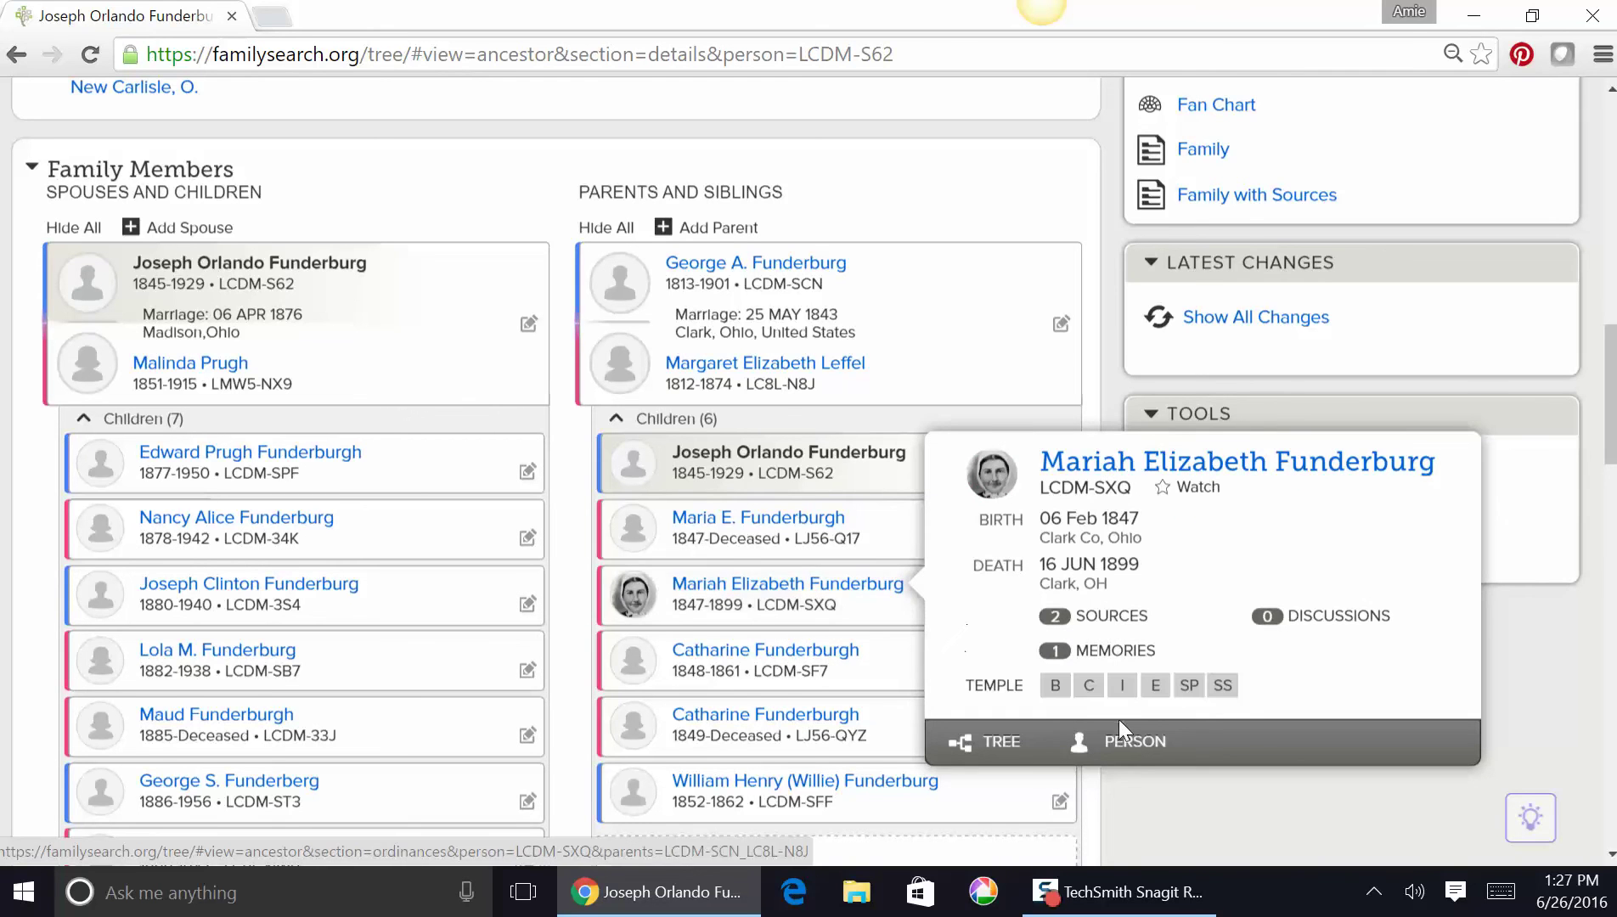
pyautogui.click(1135, 743)
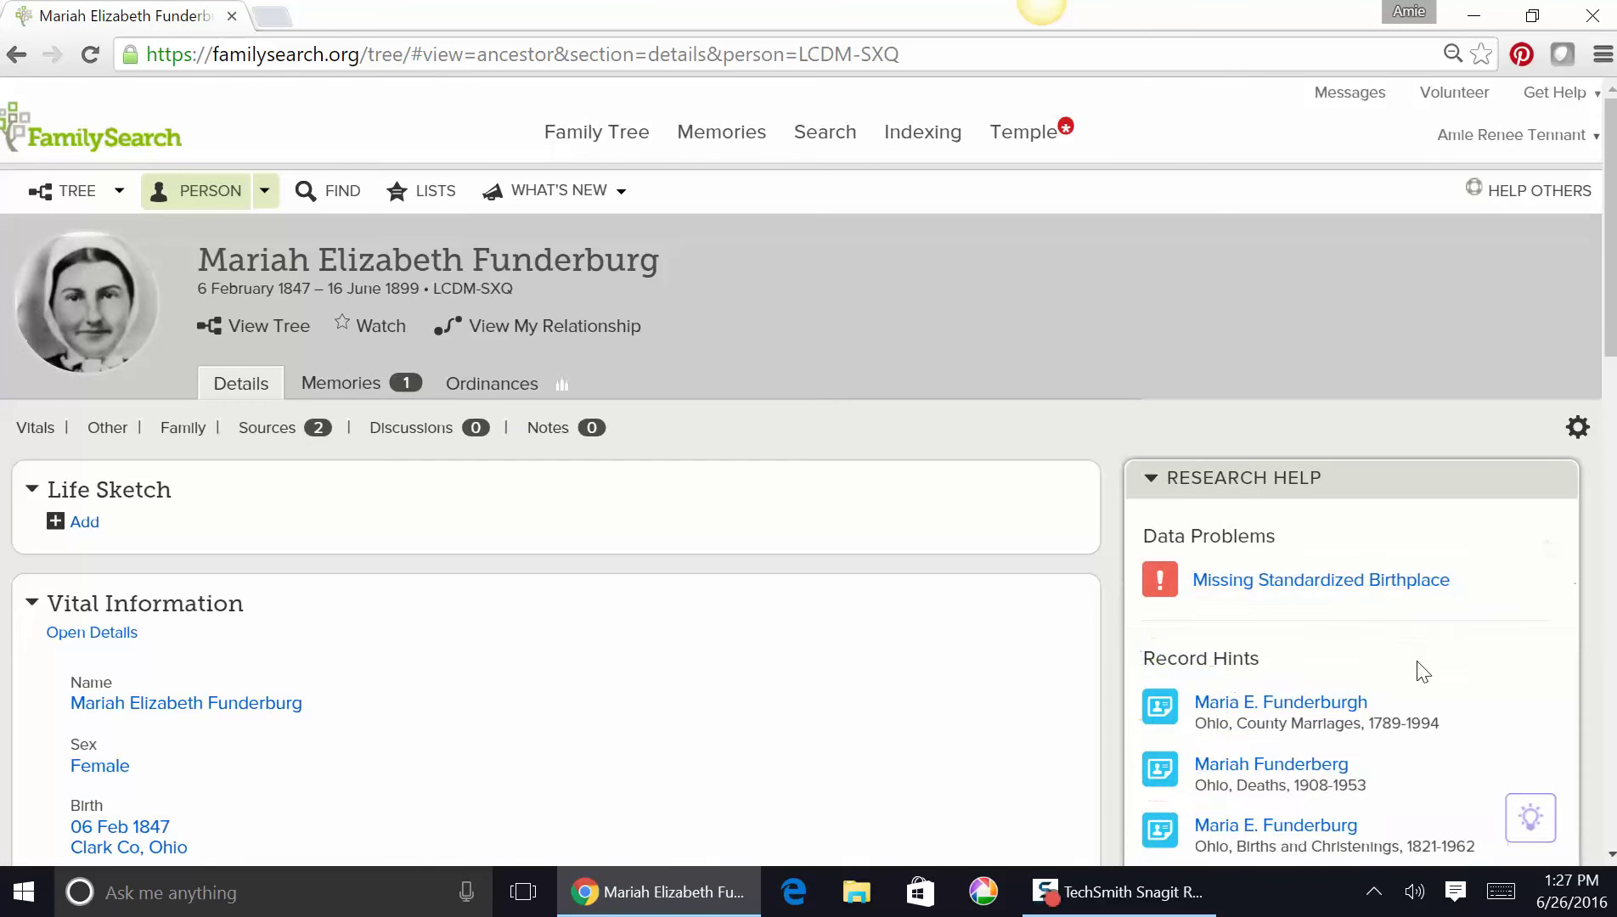
# - Check the sister's record for possible duplicates and open the merge review for the matching person
pyautogui.click(1612, 856)
pyautogui.moveTo(1612, 856); pyautogui.dragTo(1611, 856)
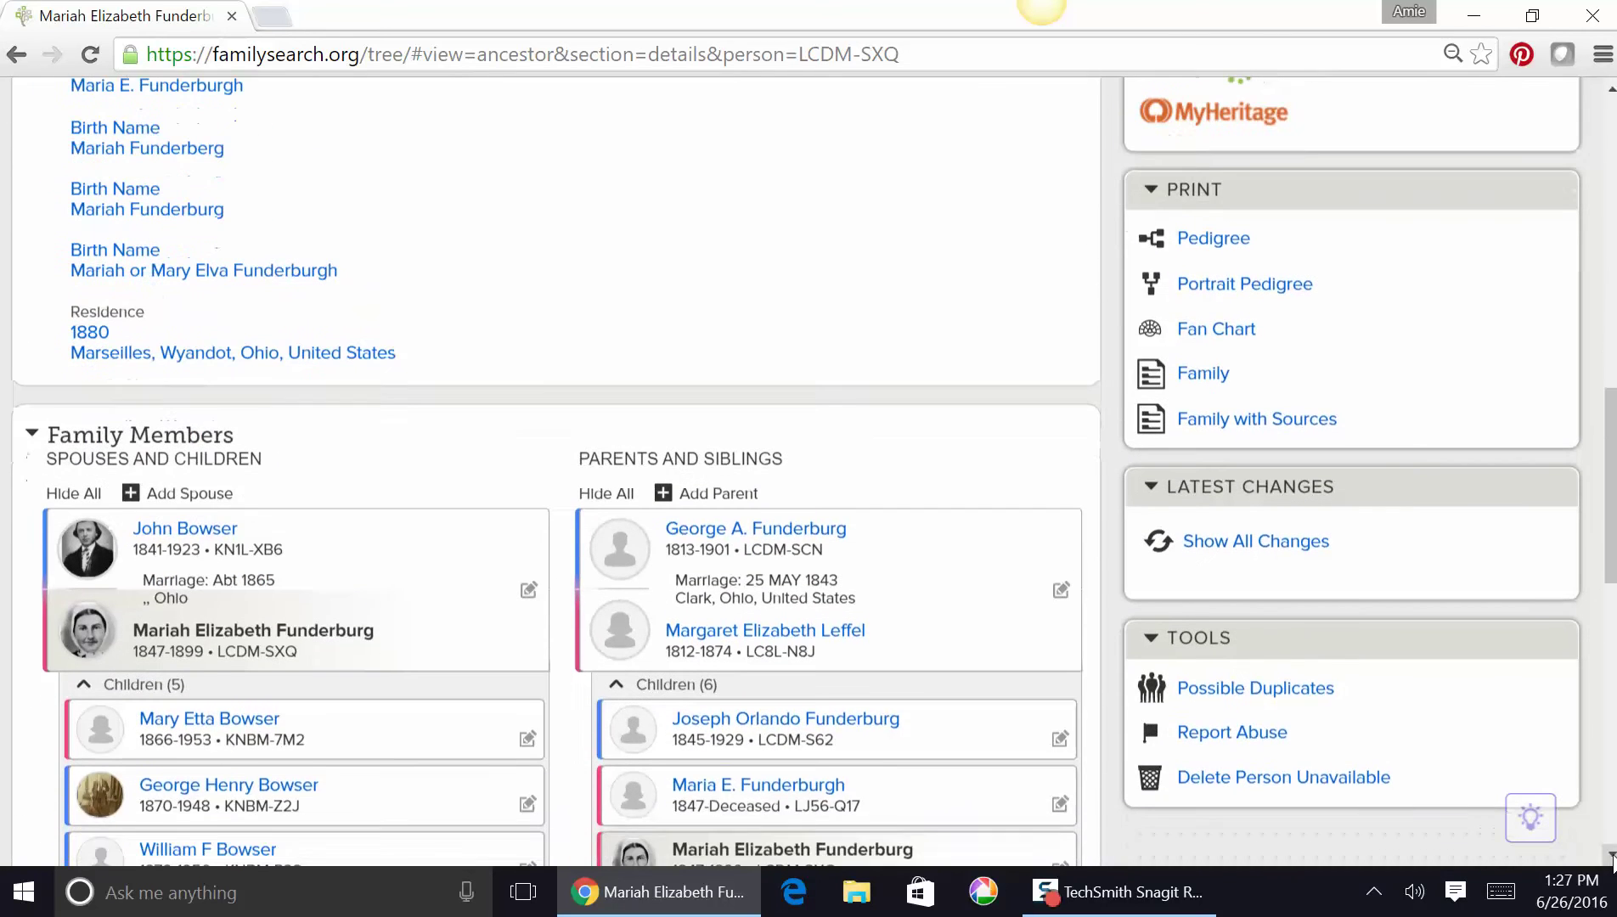
pyautogui.click(1266, 695)
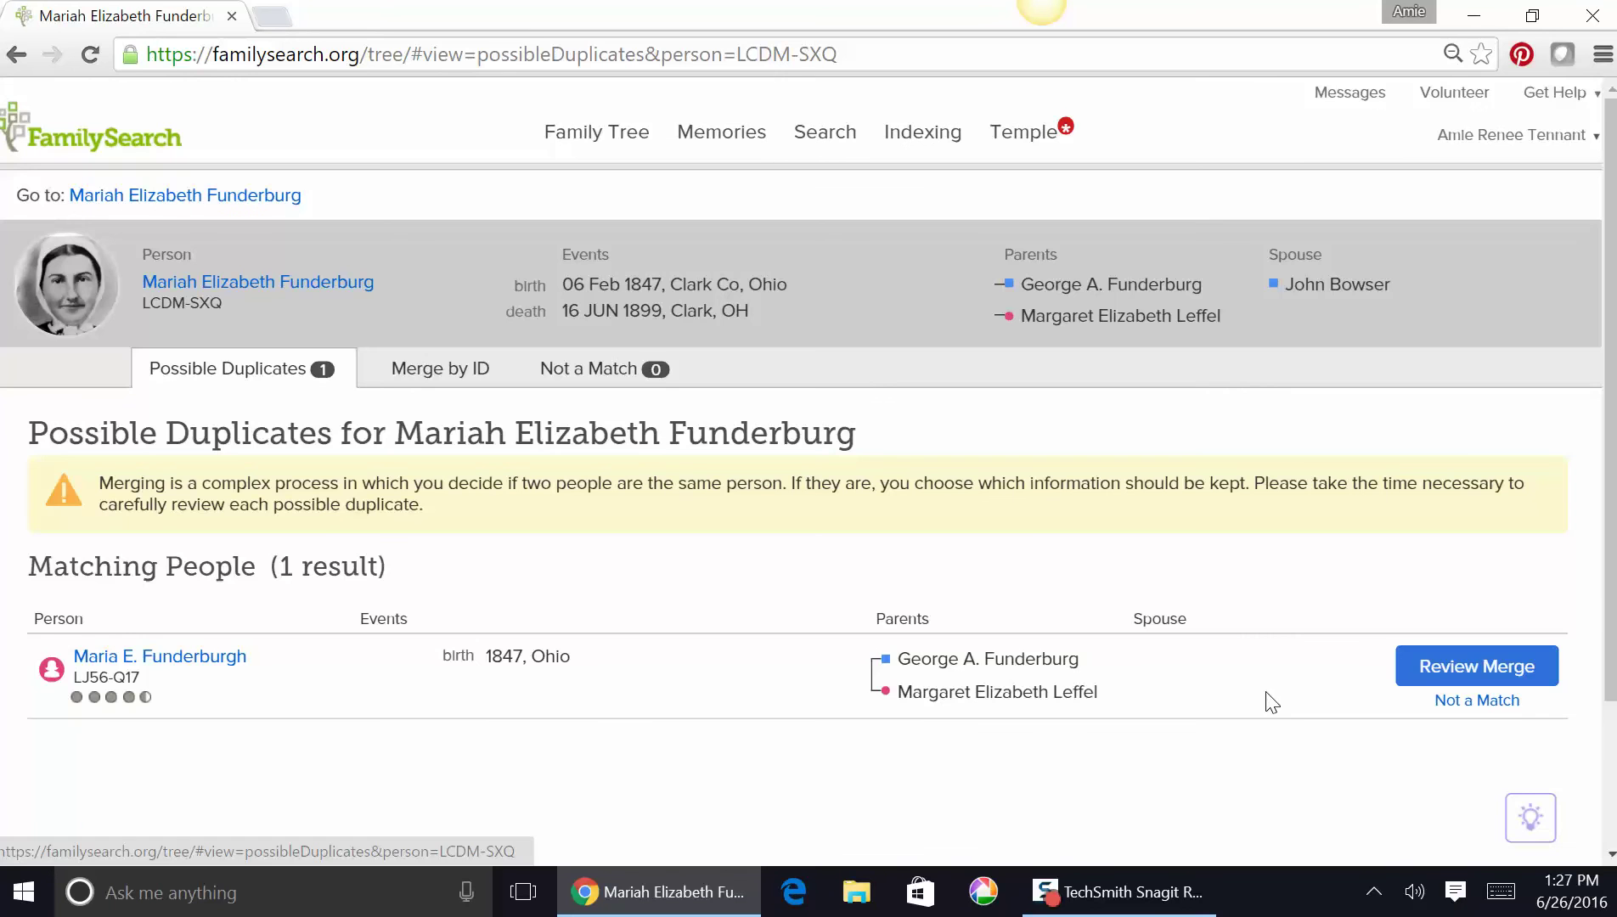
pyautogui.click(1468, 671)
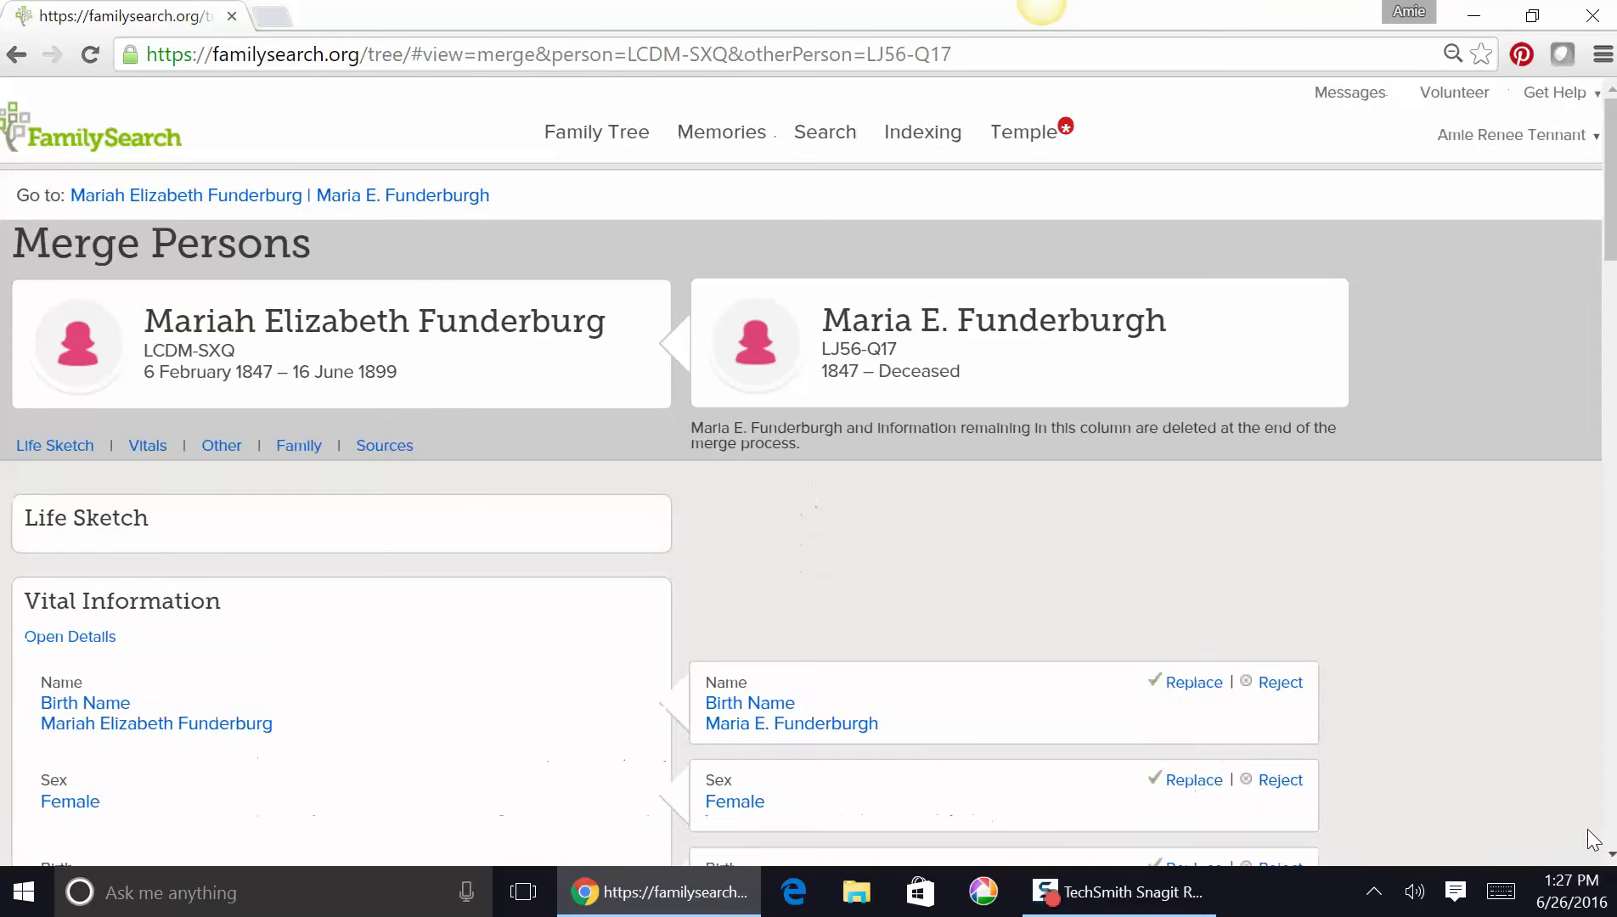
# - Compare the vitals and parents of the sister's two records and continue the merge
pyautogui.click(1612, 858)
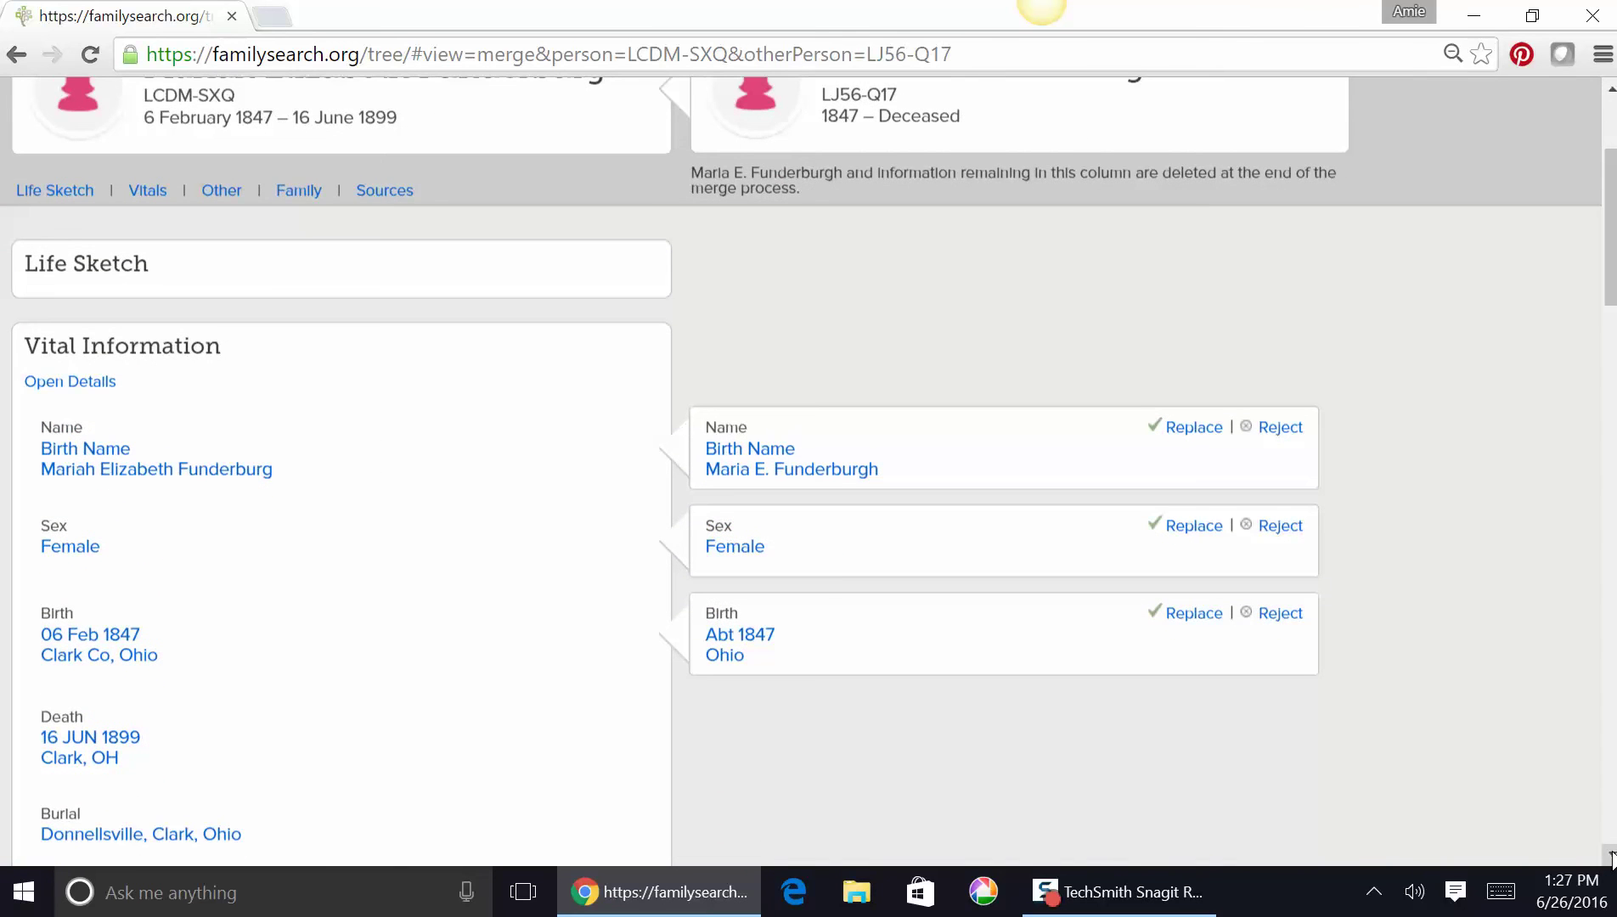
pyautogui.moveTo(1612, 858); pyautogui.dragTo(1612, 858)
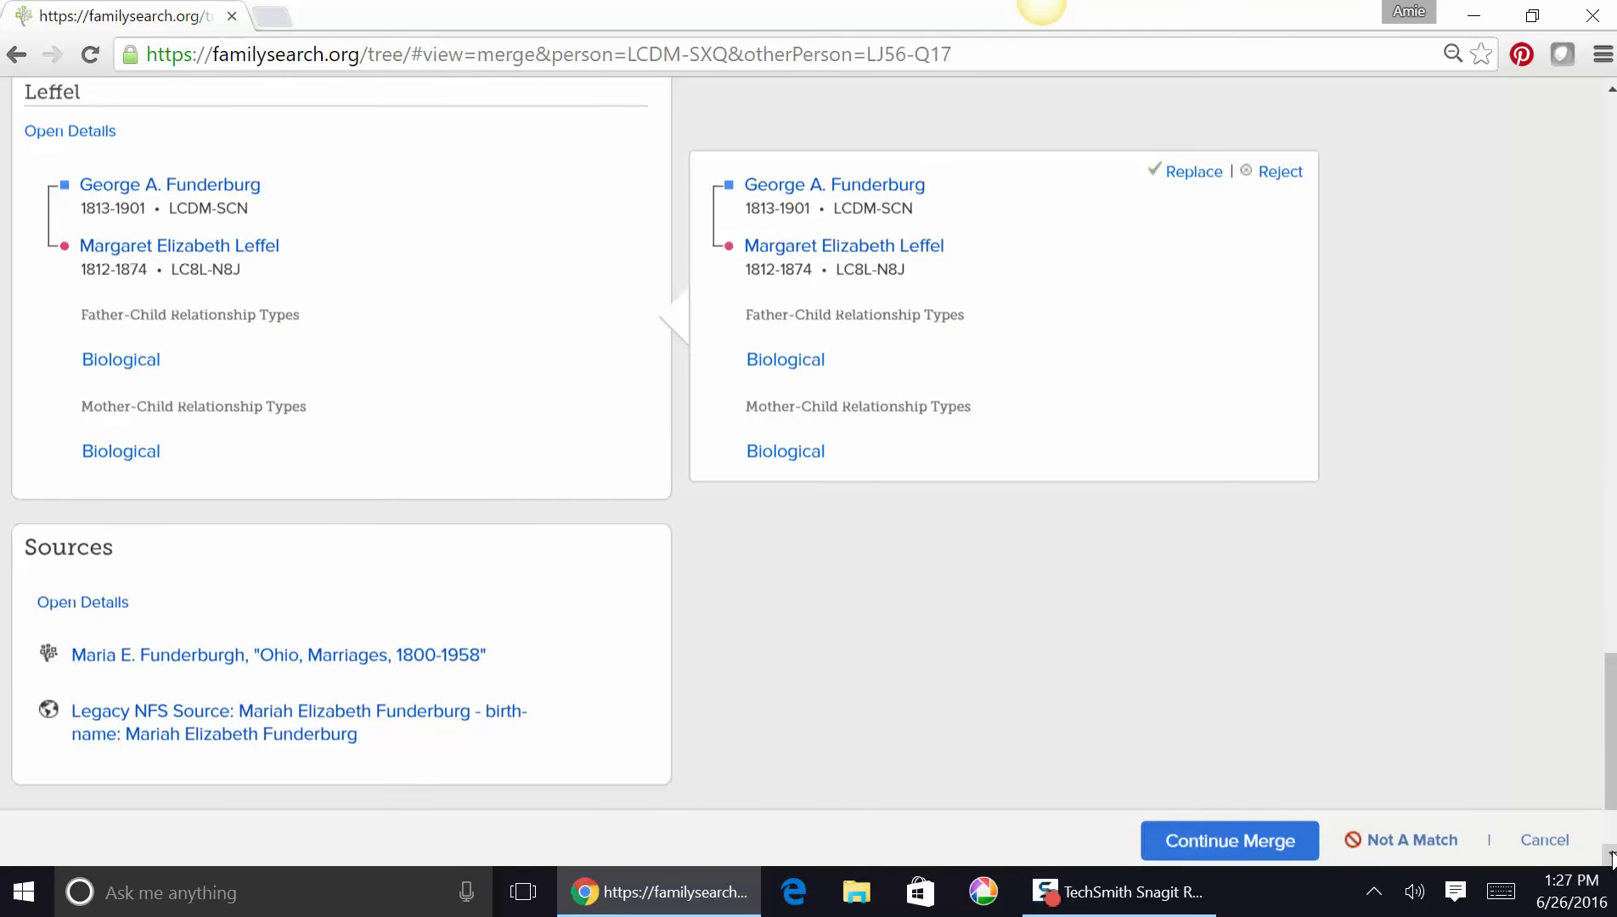
pyautogui.click(1269, 844)
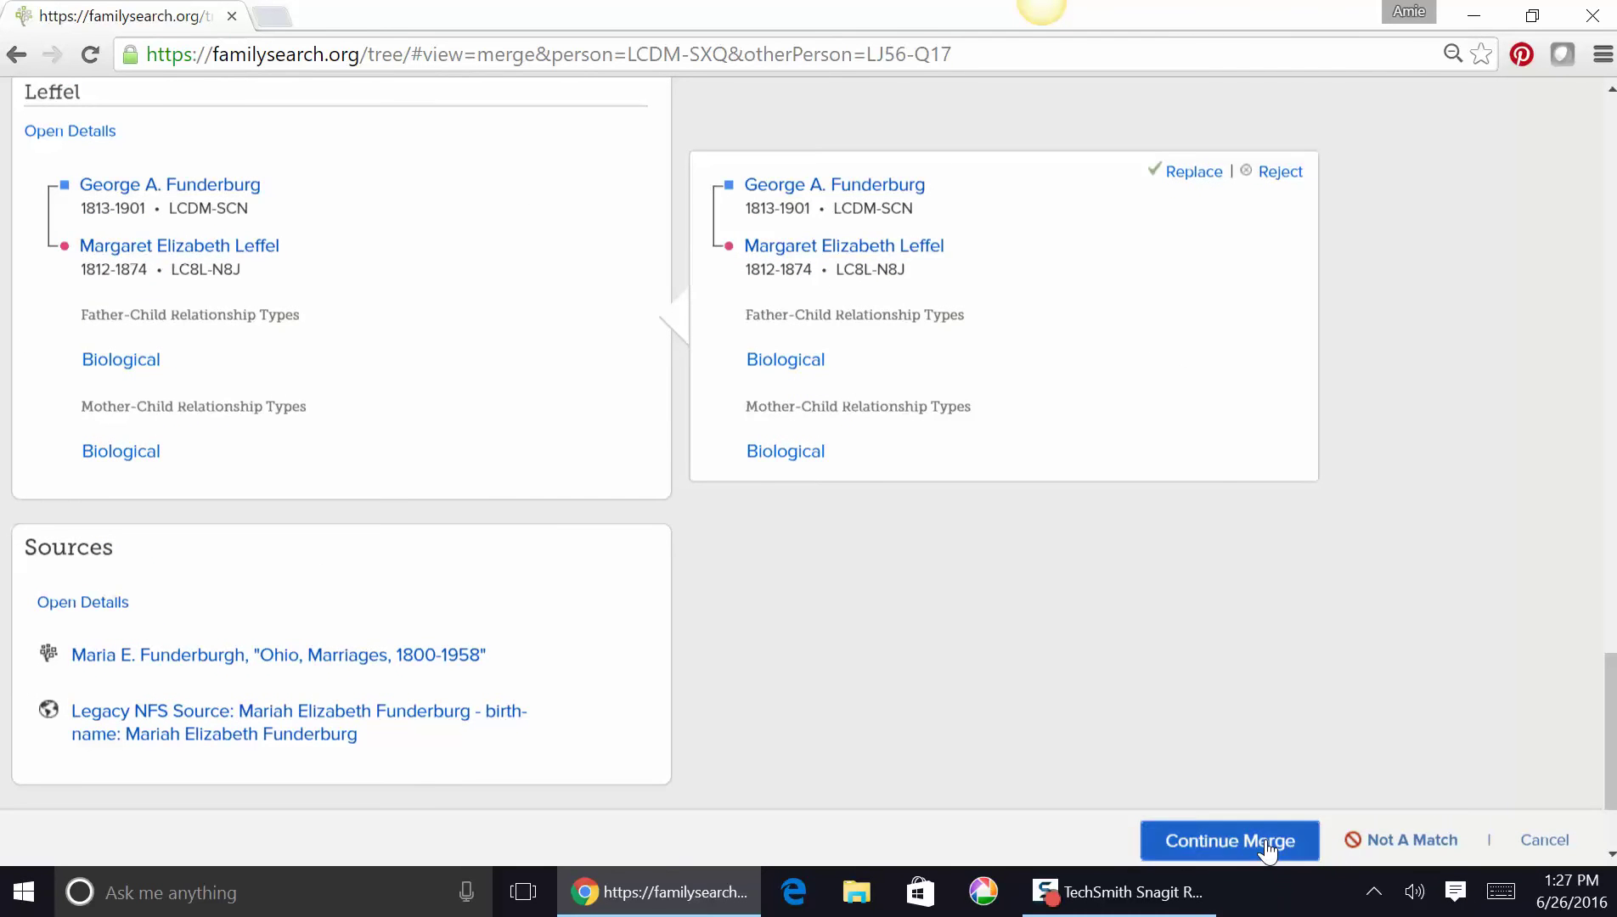
# - Give as merge reason that the sister's two names, both written out in full, are the same person, and finish the merge
pyautogui.click(1222, 569)
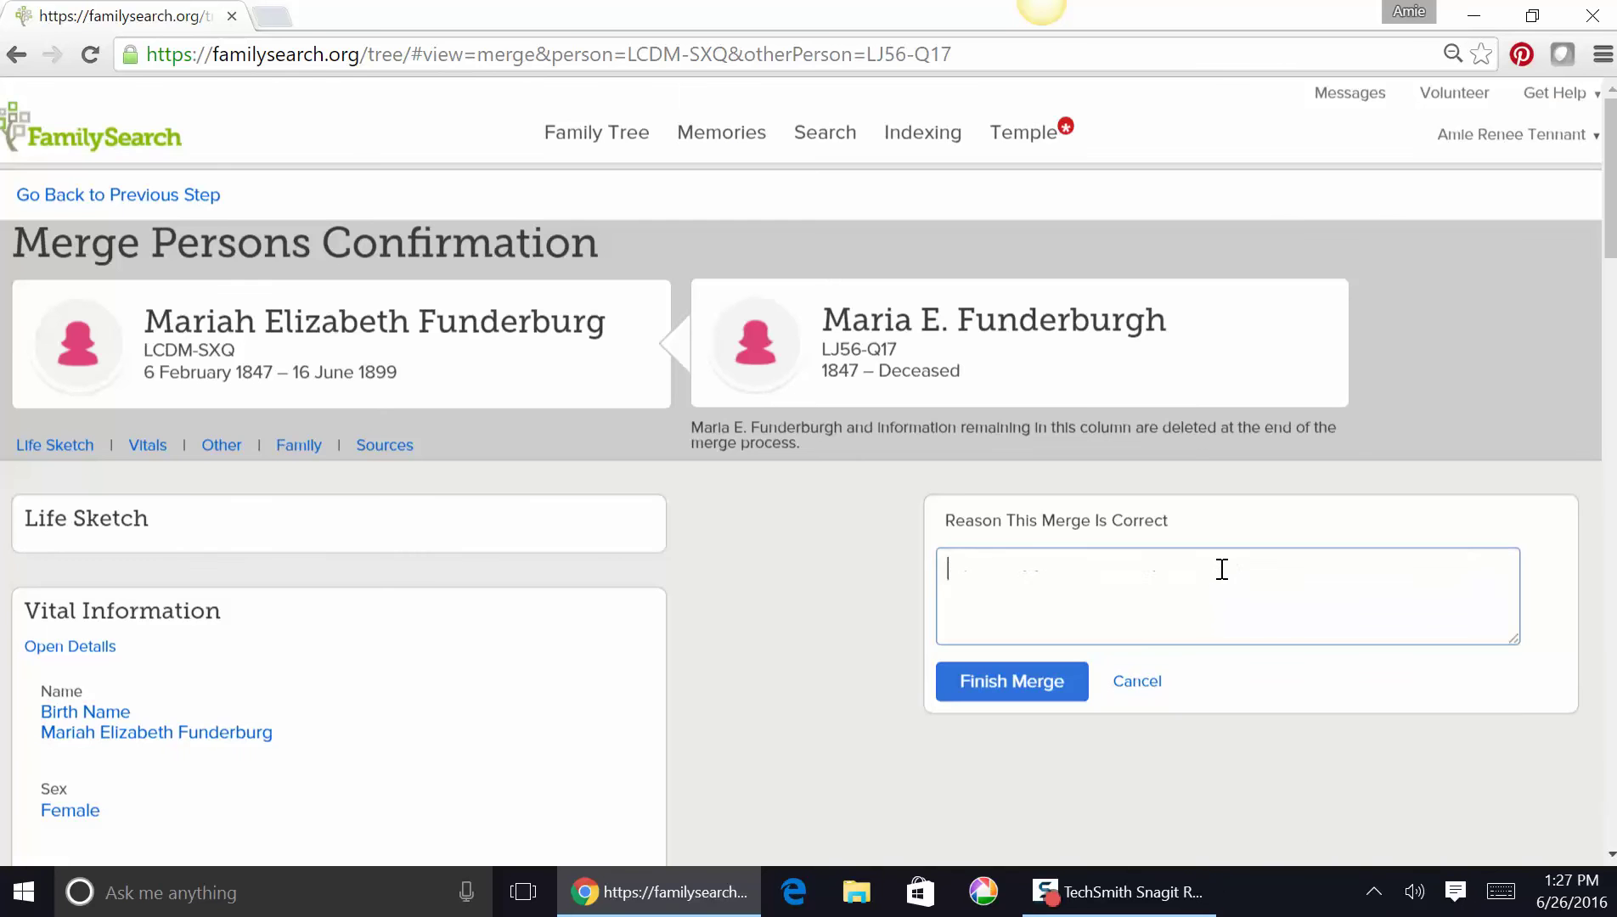
pyautogui.write('Mariah Elizabeth')
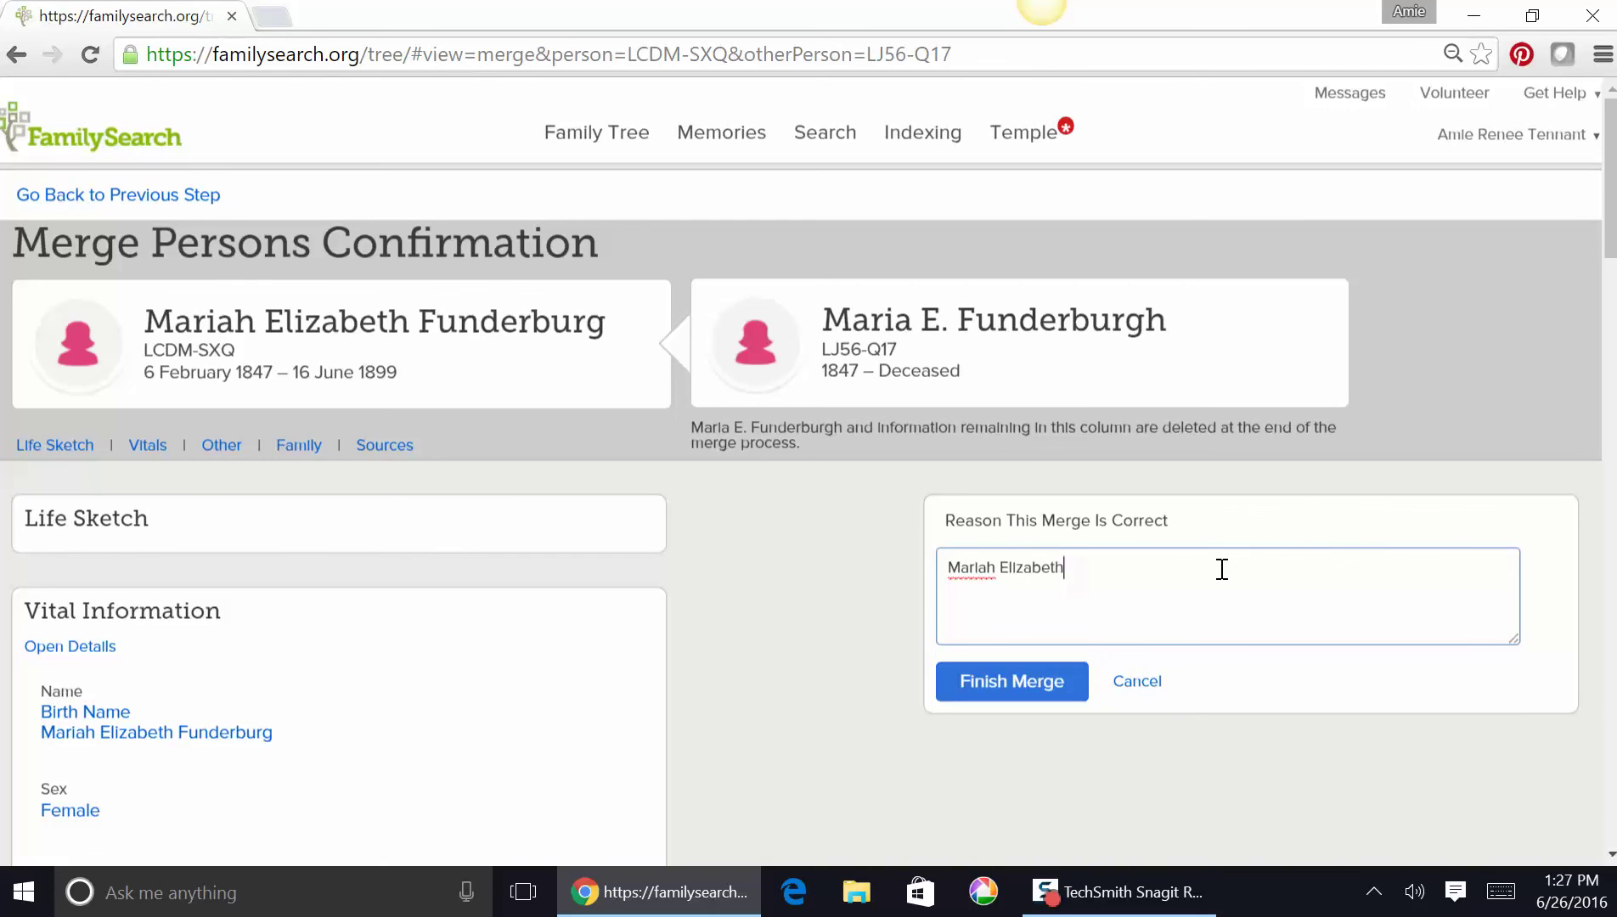
pyautogui.write(' Funderburg and Maria E.')
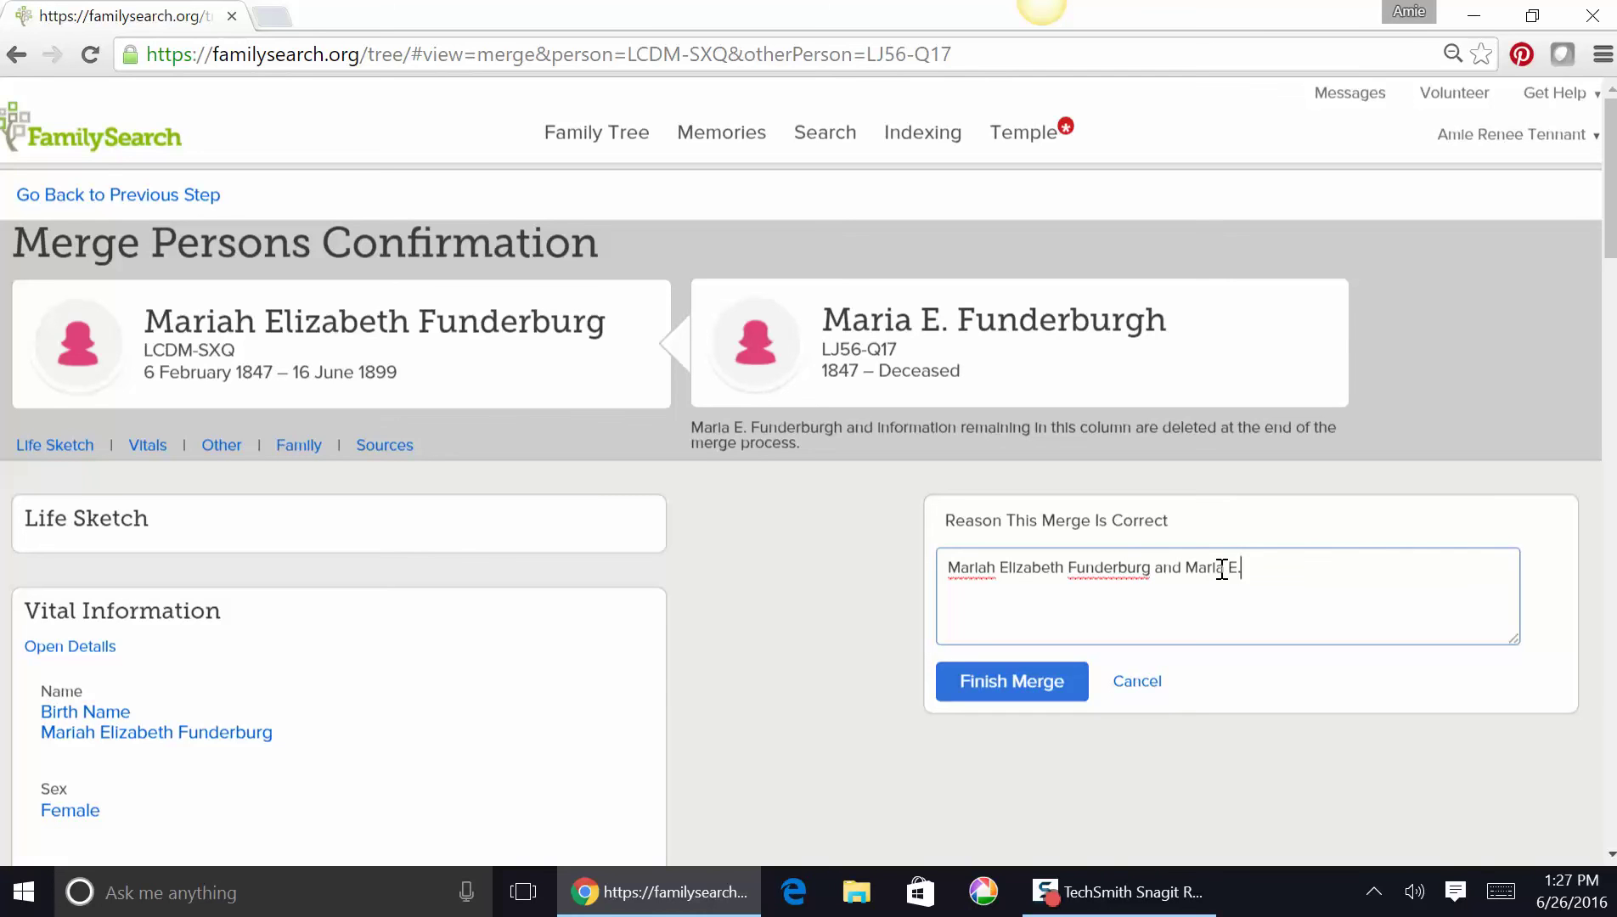
pyautogui.write(' Funderburgh are ')
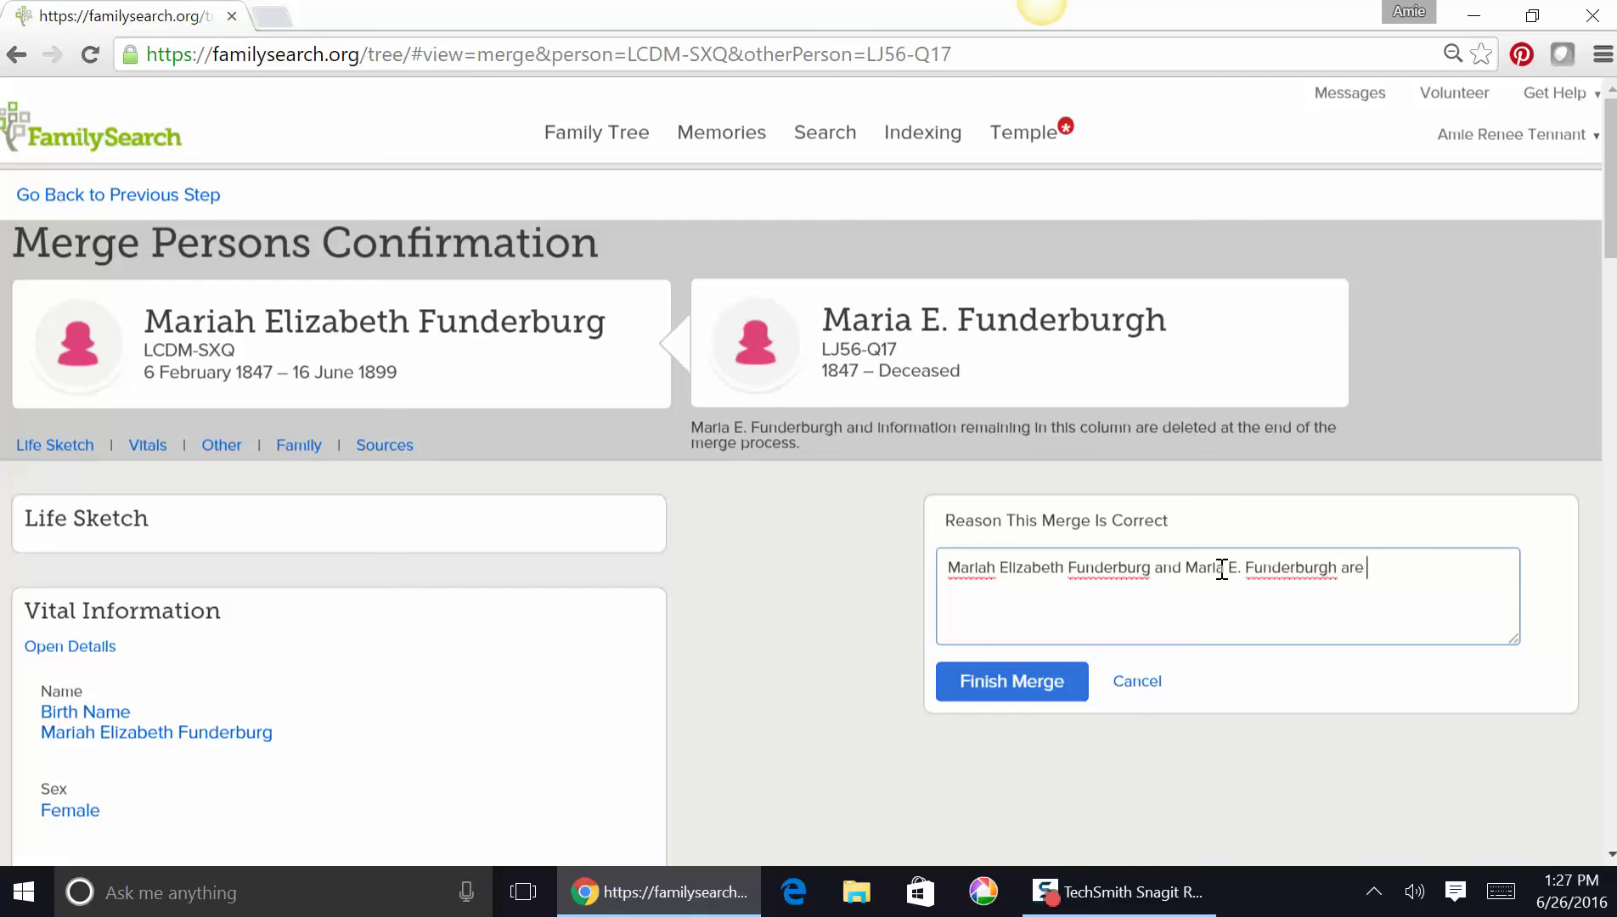
pyautogui.write('the same person.')
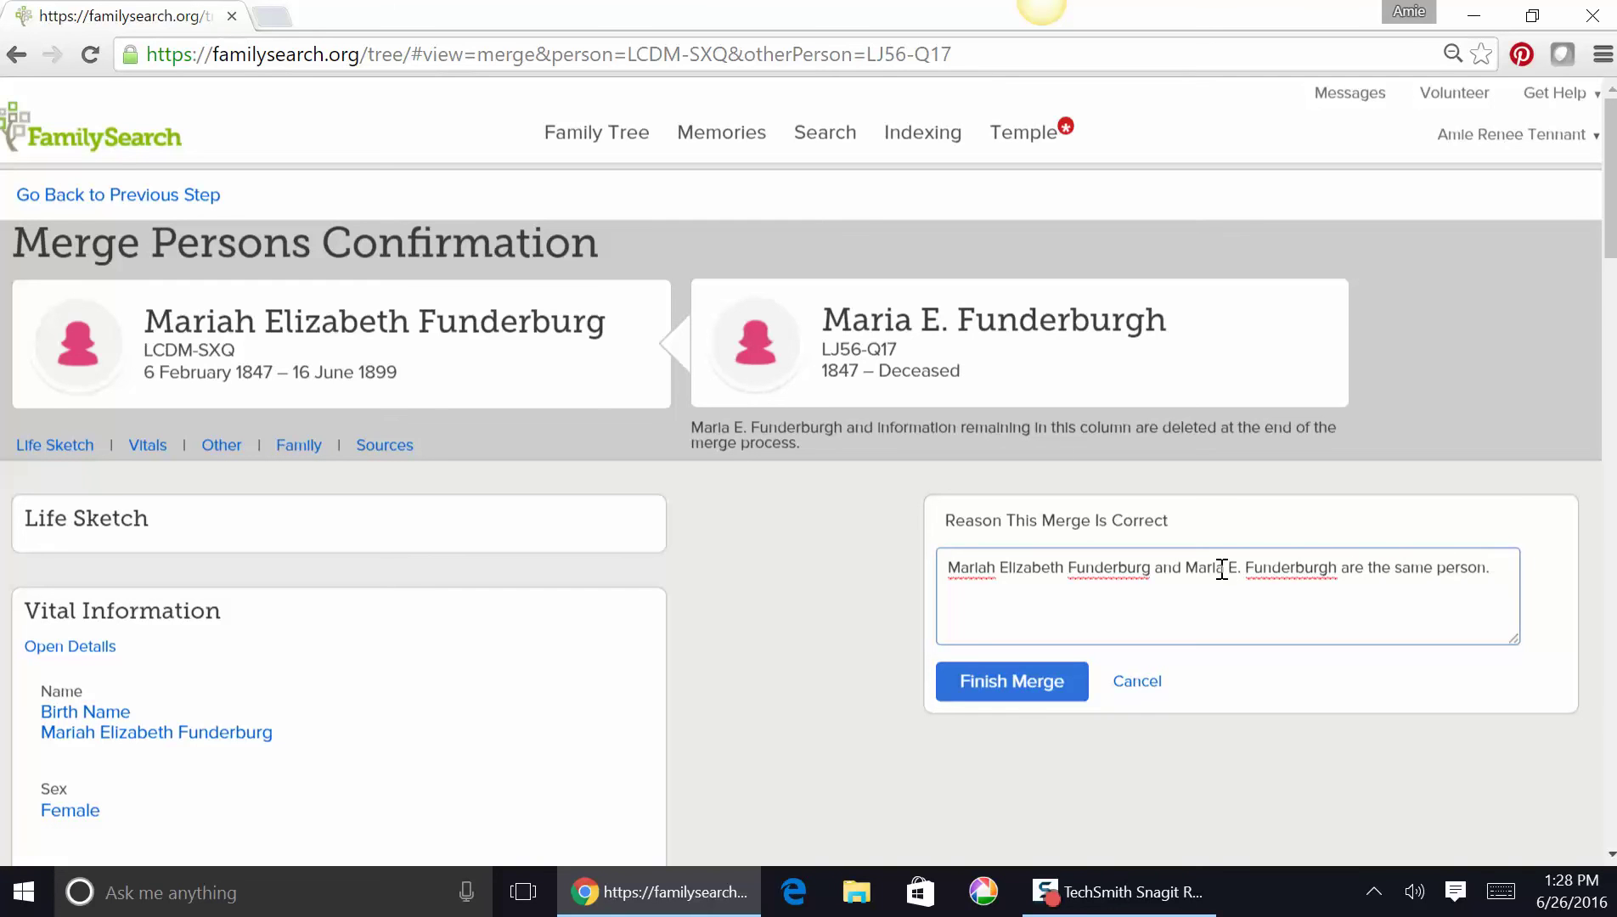
pyautogui.click(1008, 689)
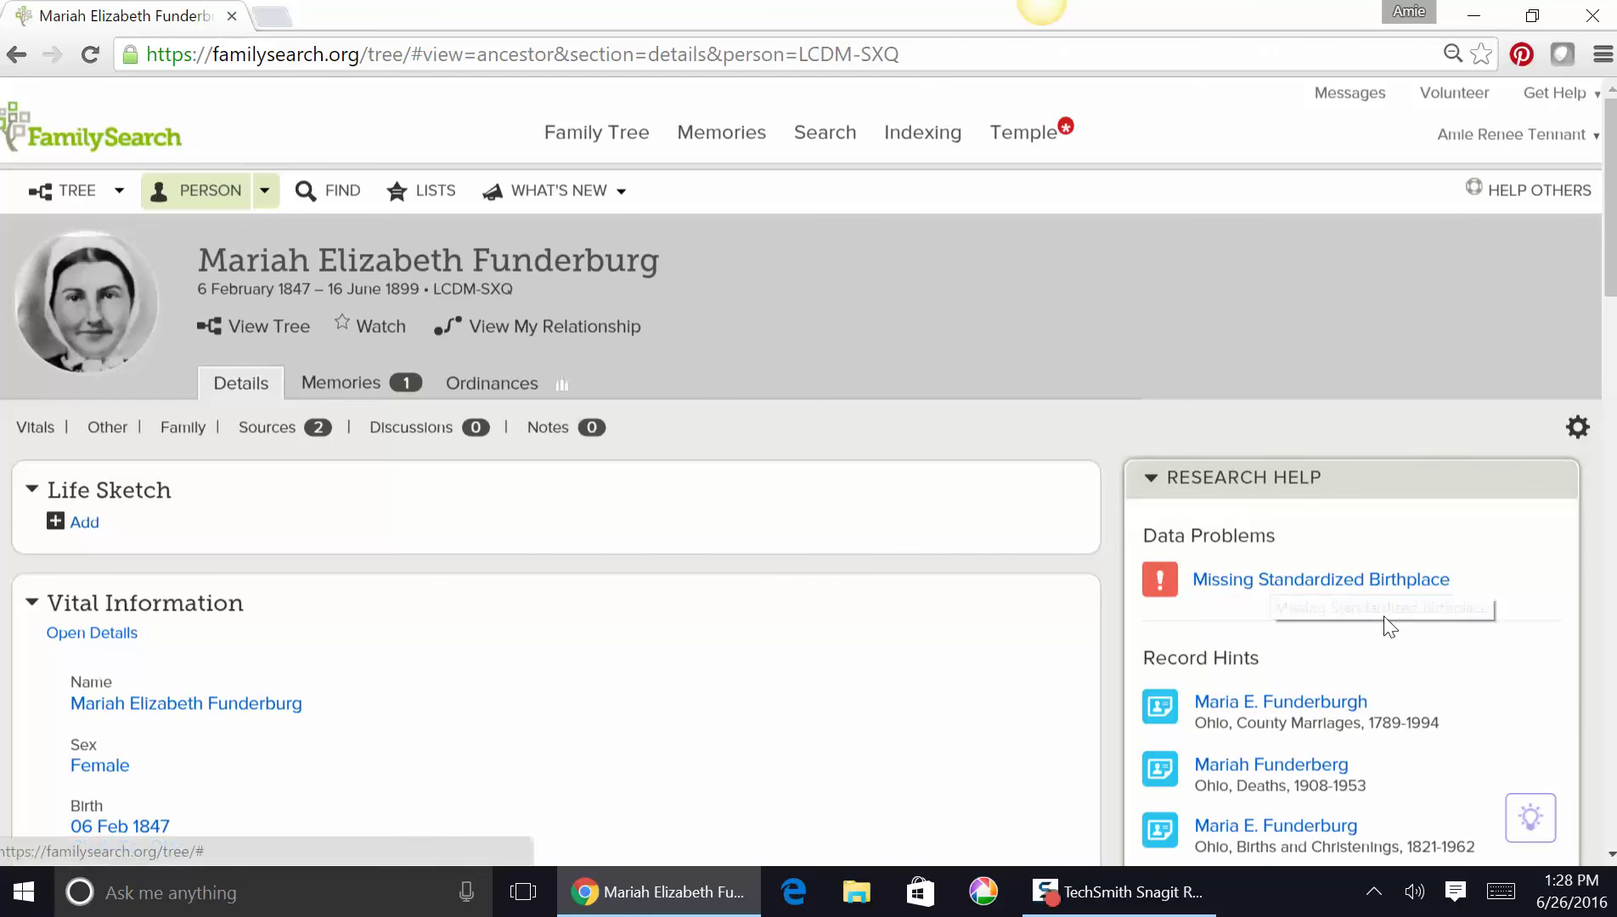
# - Edit the birth details in the sister's vital information, set the birthplace to the standard "Clark, Ohio, United States", and save
pyautogui.click(1612, 855)
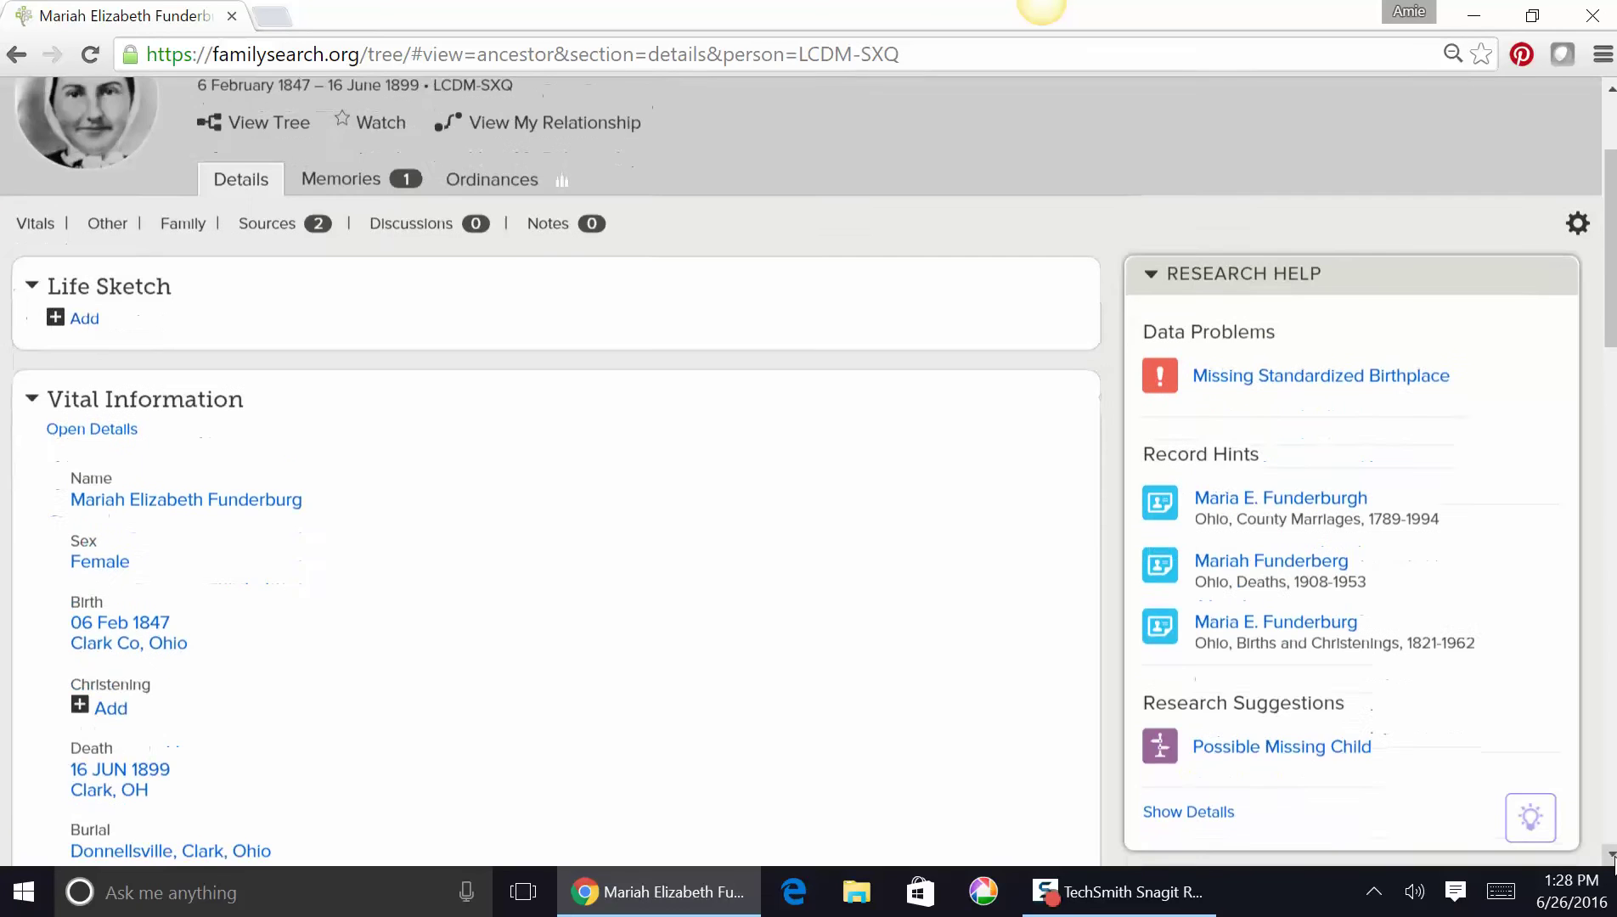
pyautogui.click(1613, 856)
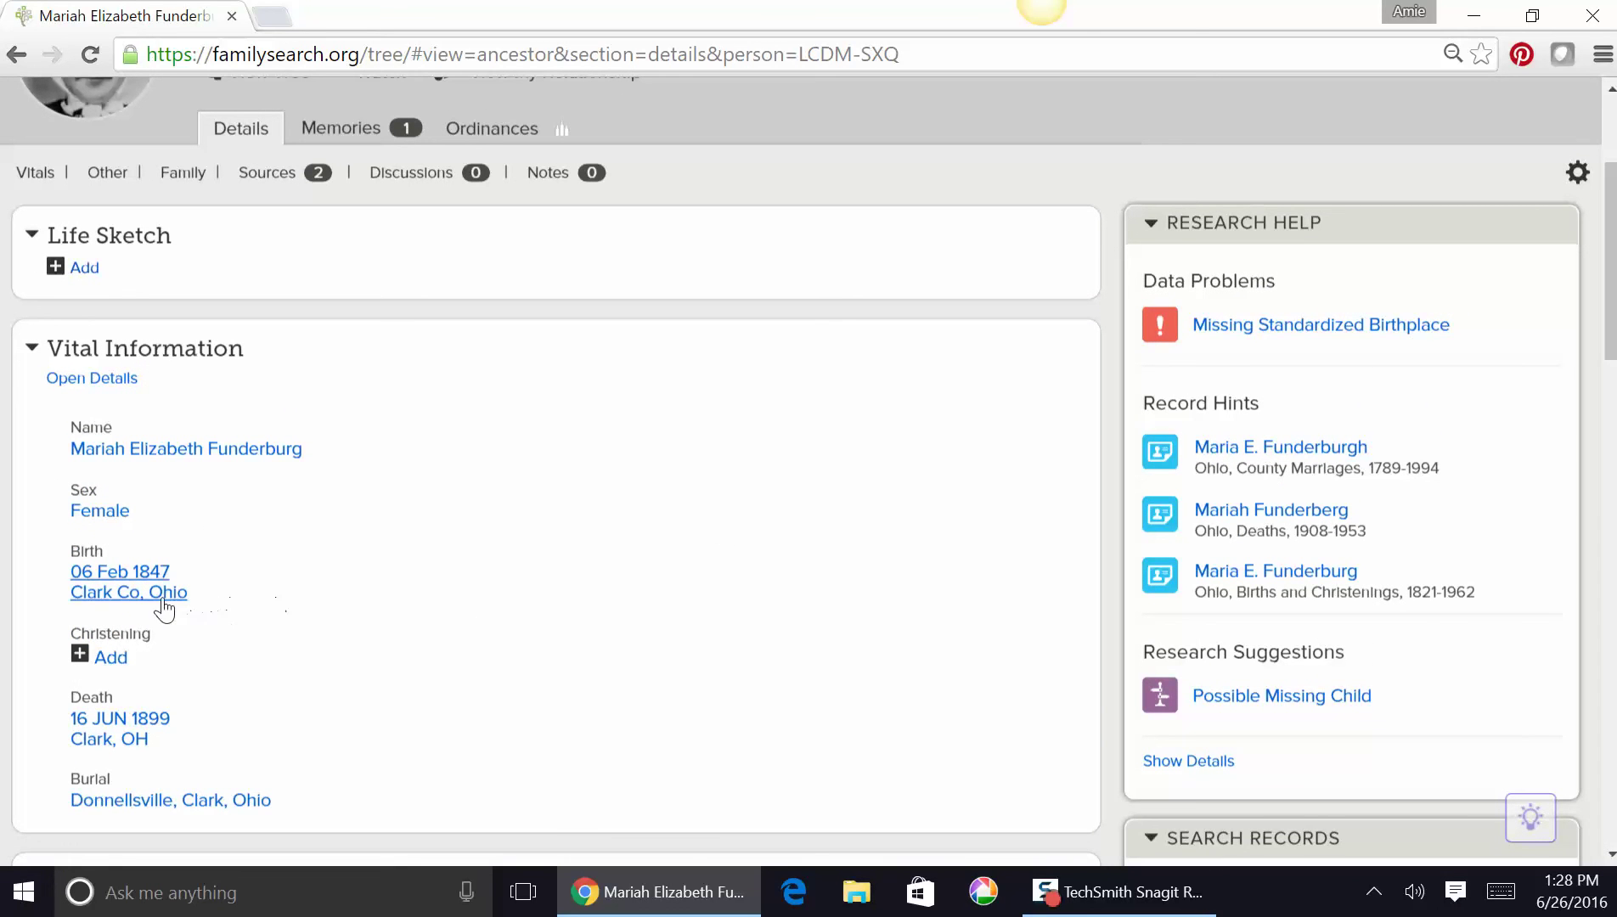
pyautogui.moveTo(131, 601)
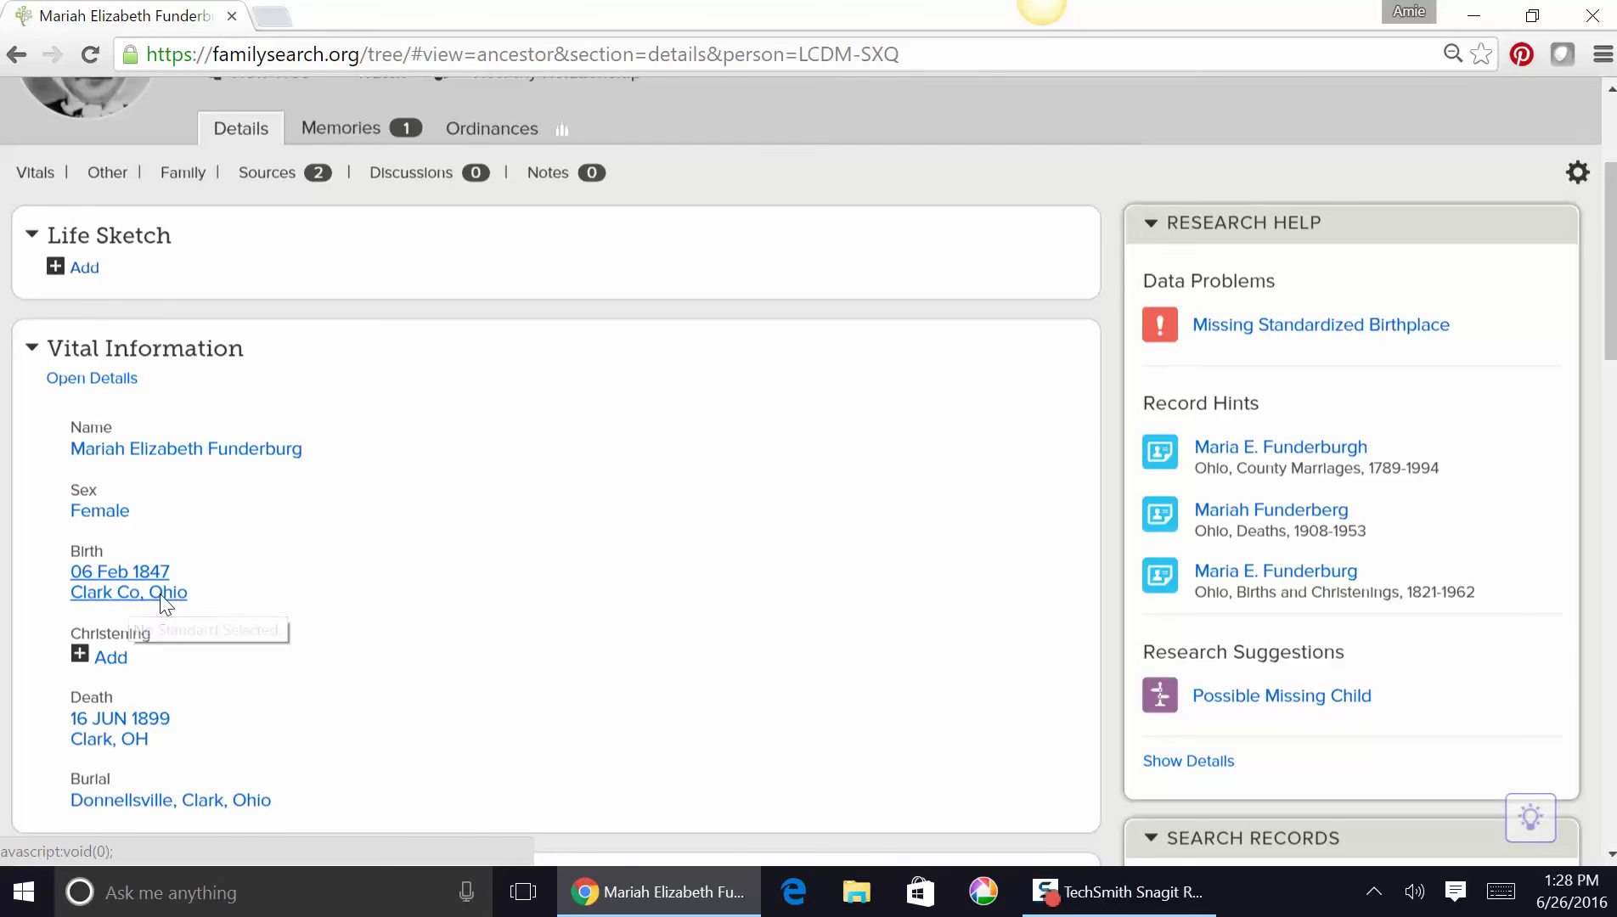
pyautogui.click(161, 604)
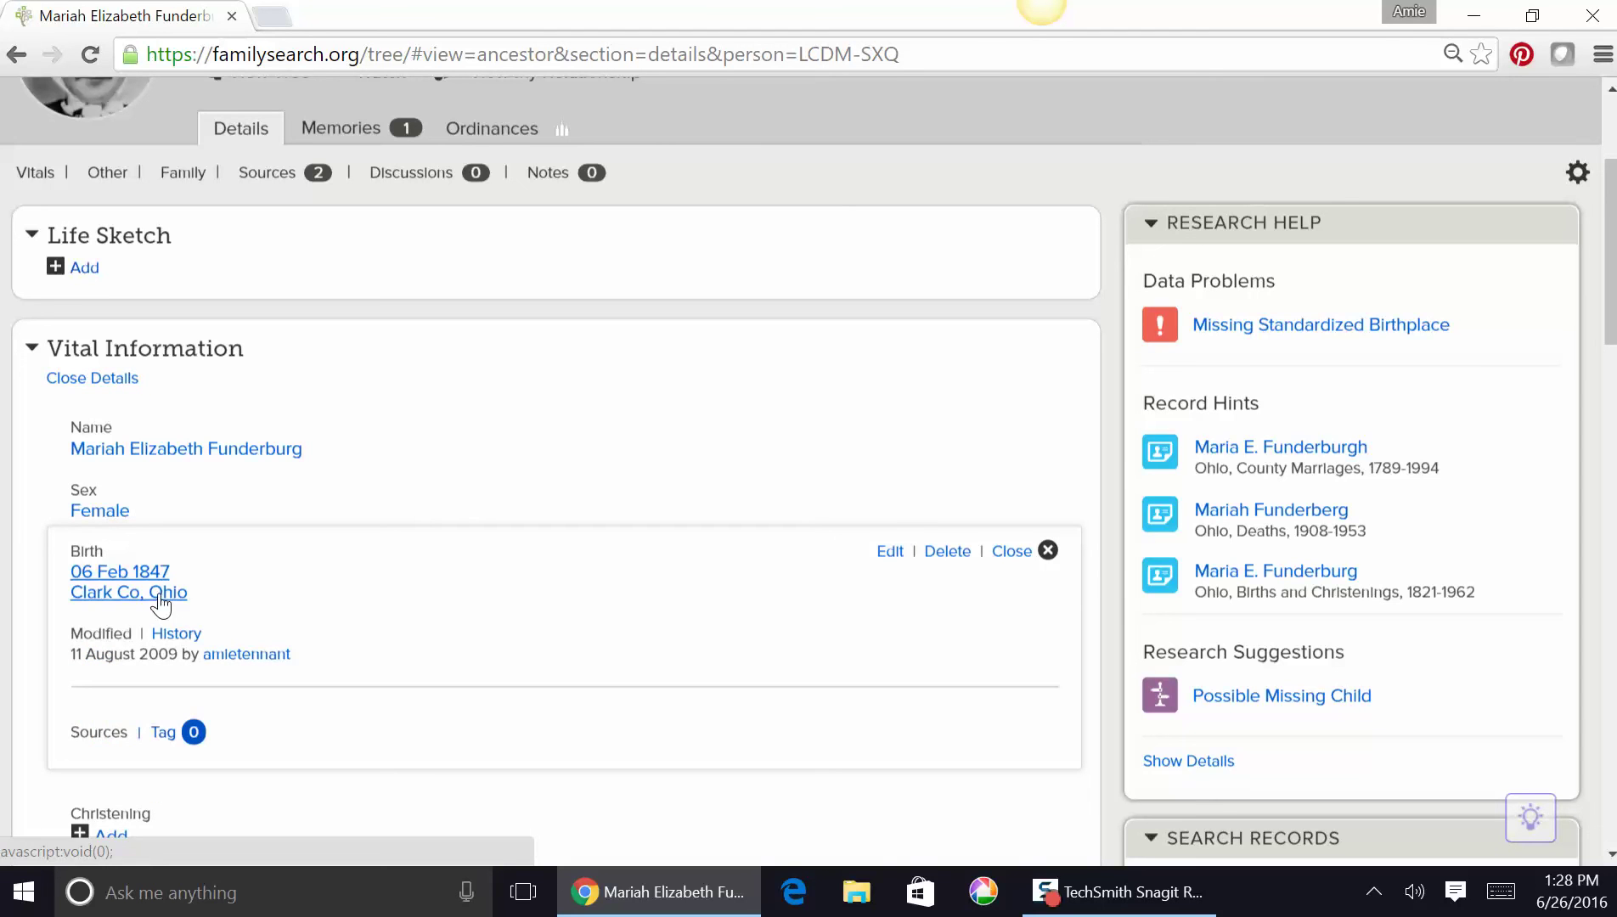
pyautogui.click(890, 553)
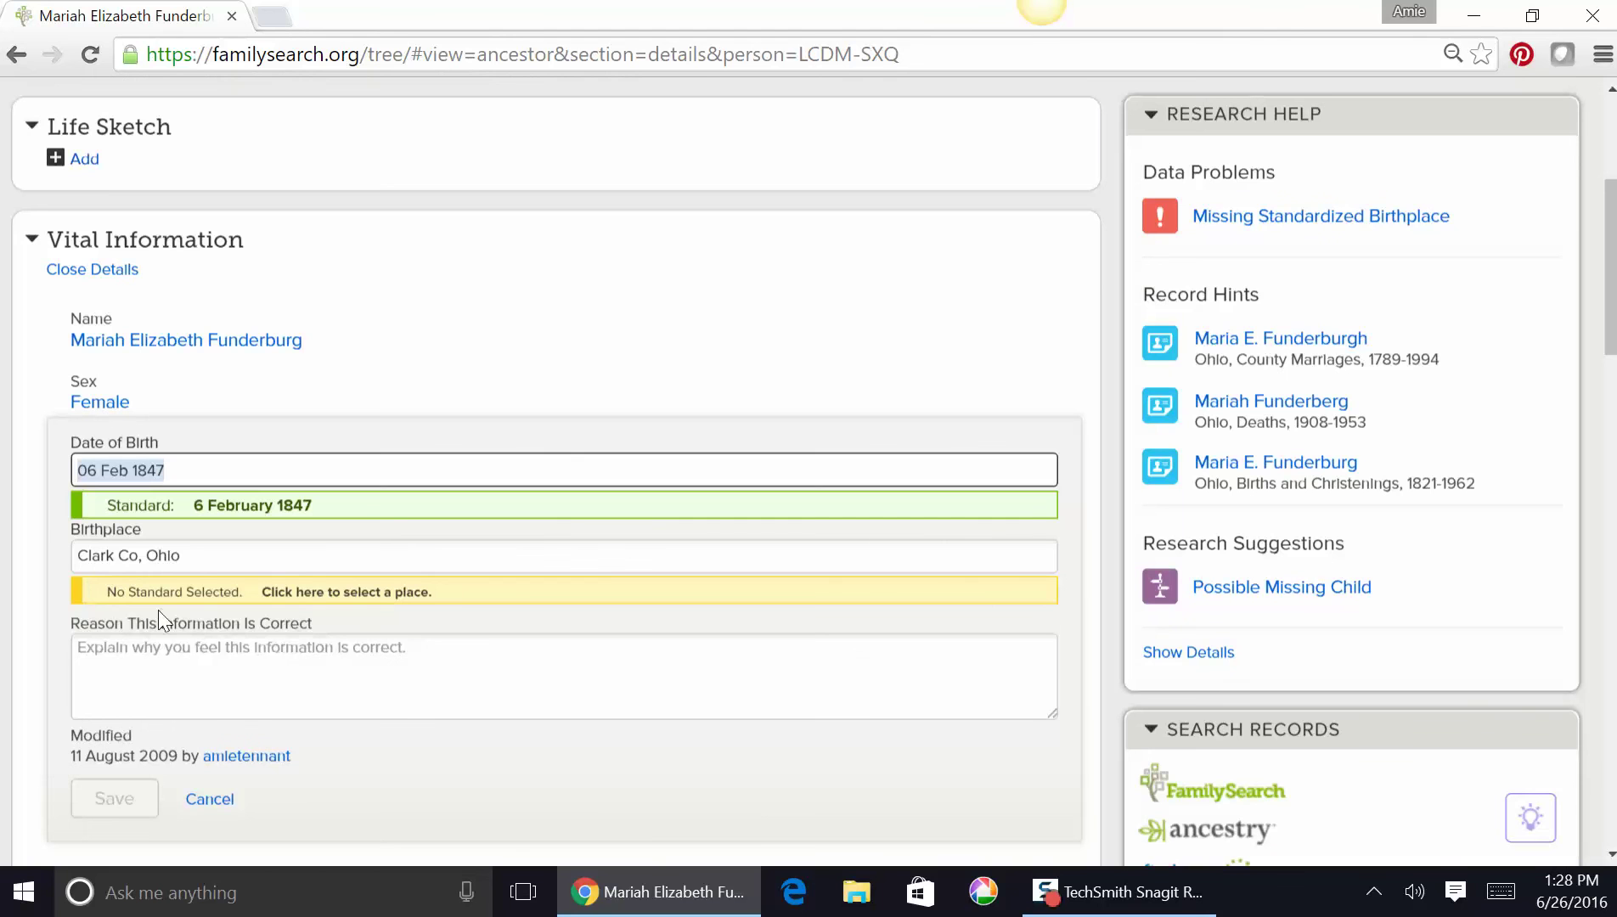
pyautogui.click(202, 566)
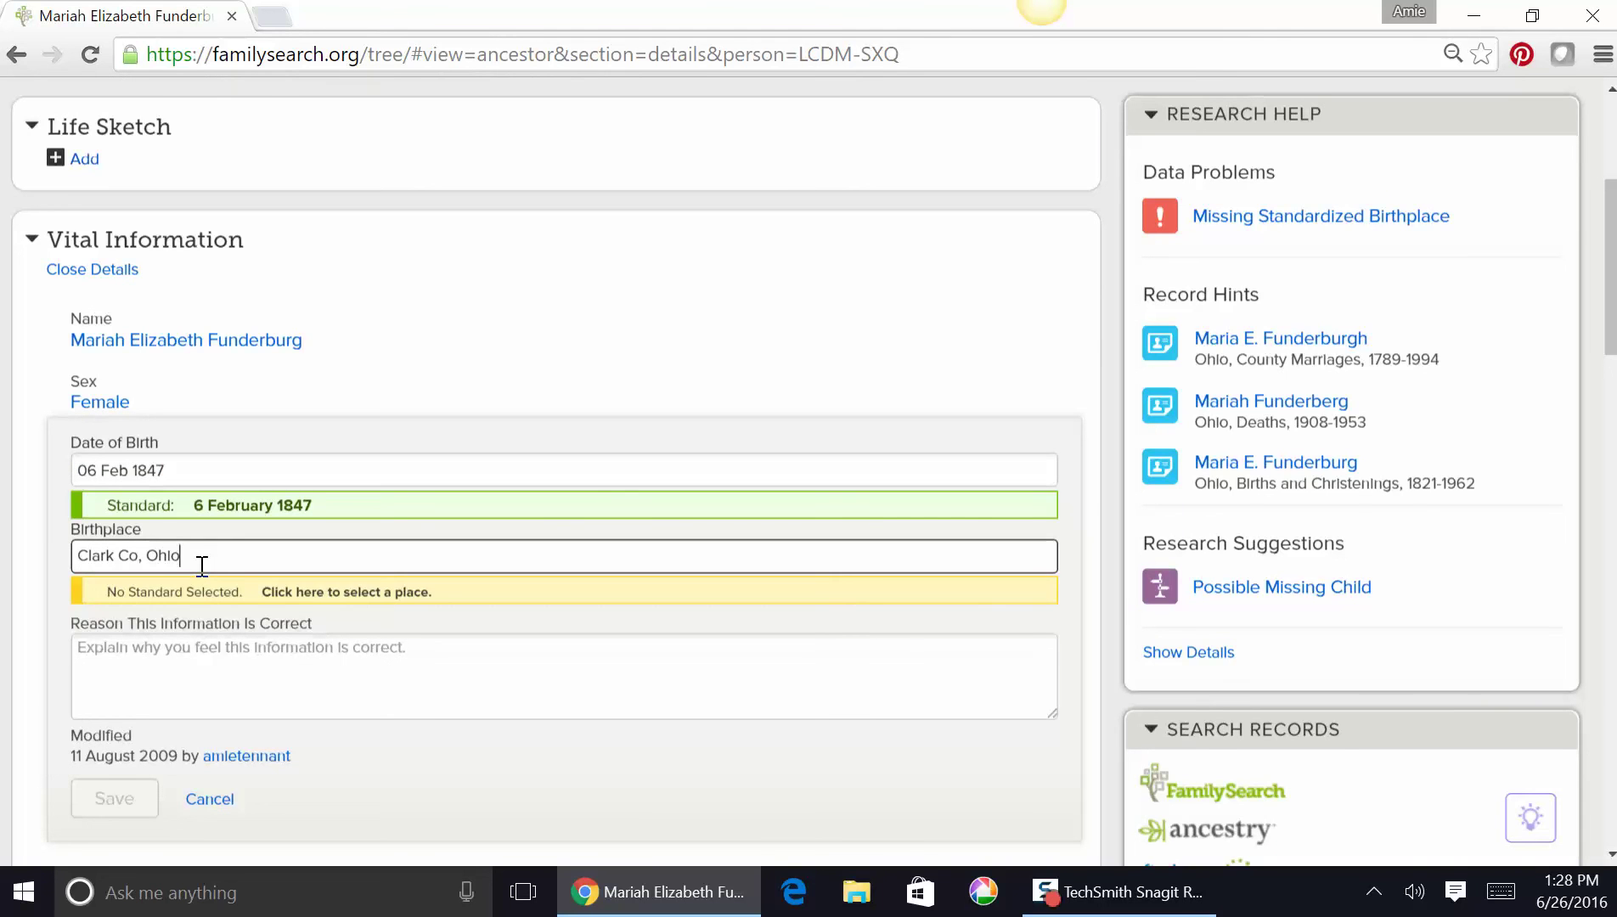
pyautogui.press('BackSpace')
pyautogui.press('BackSpace')
pyautogui.press('BackSpace')
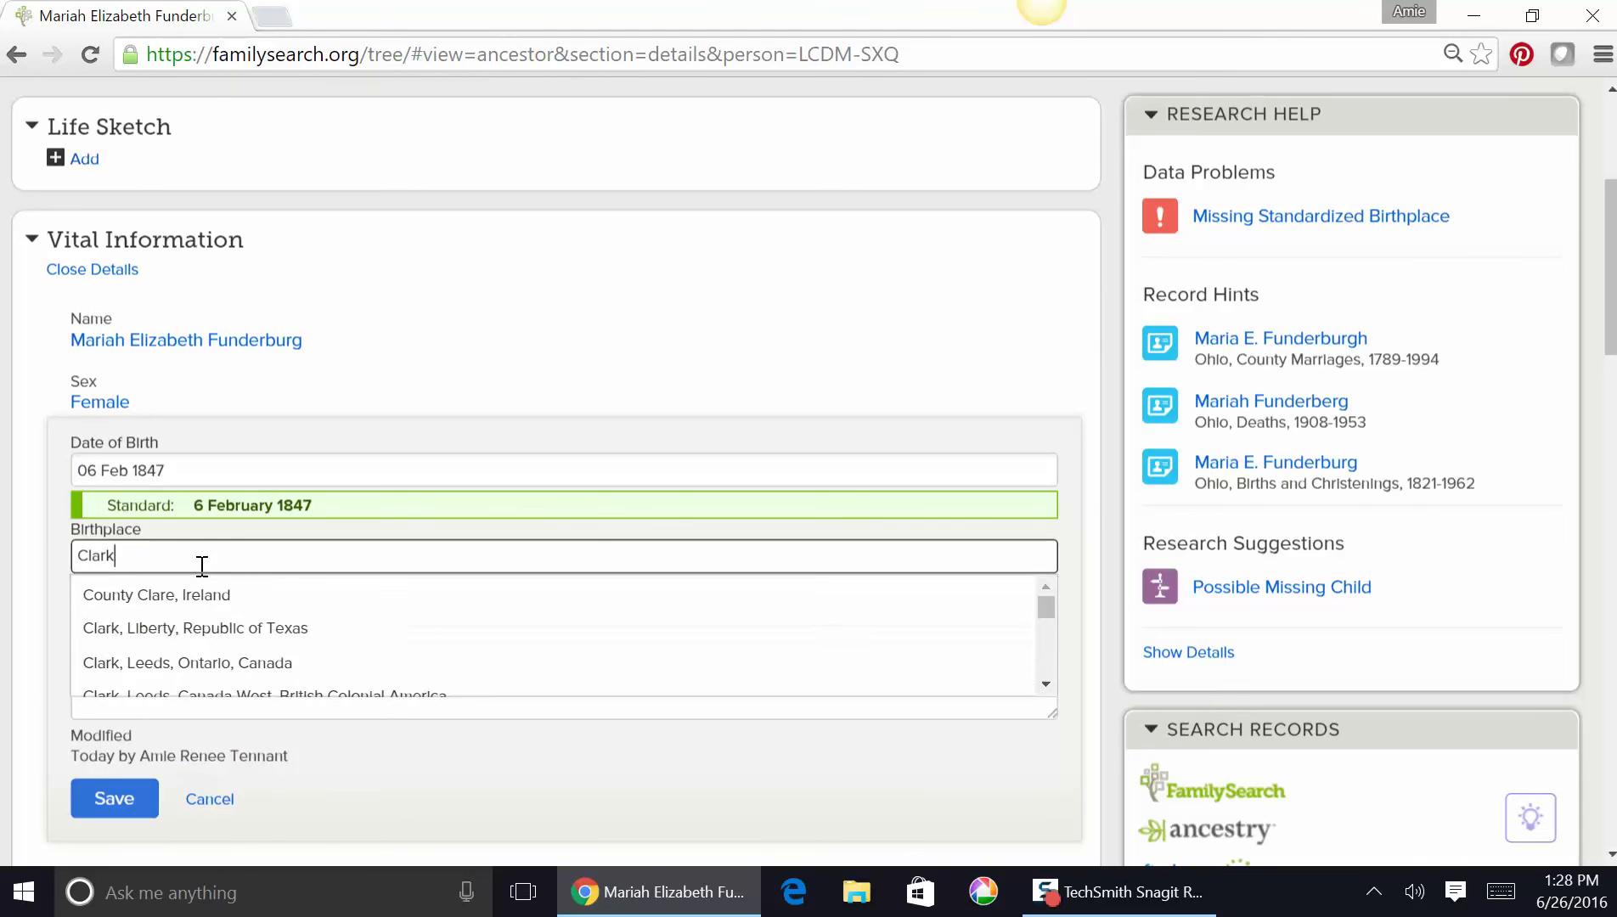
pyautogui.write('Ohio')
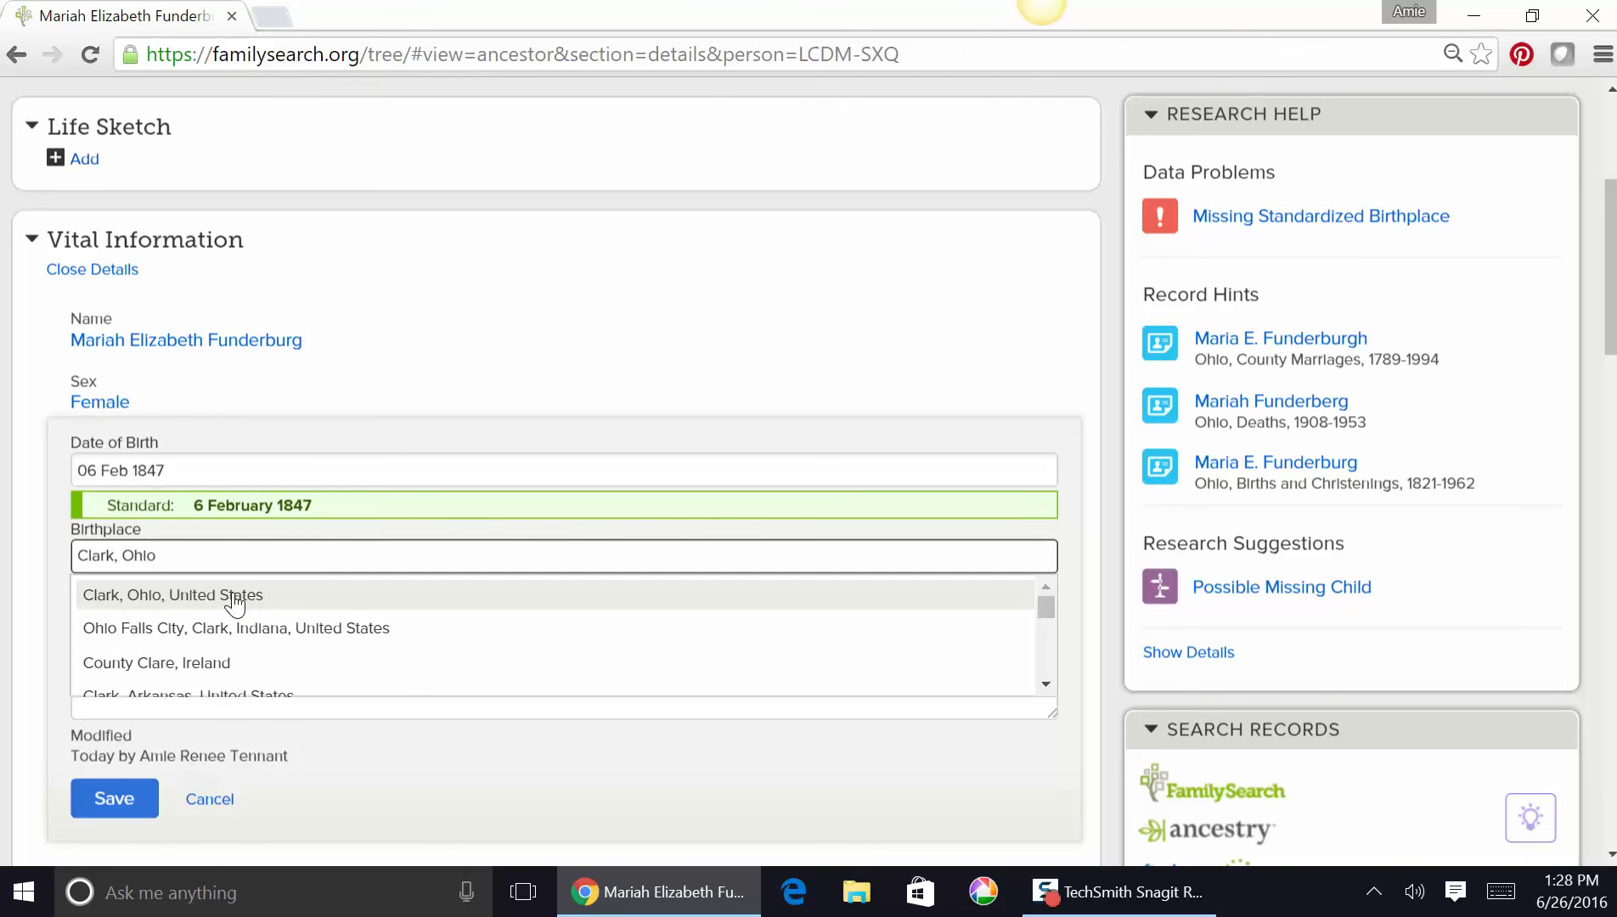
pyautogui.click(234, 600)
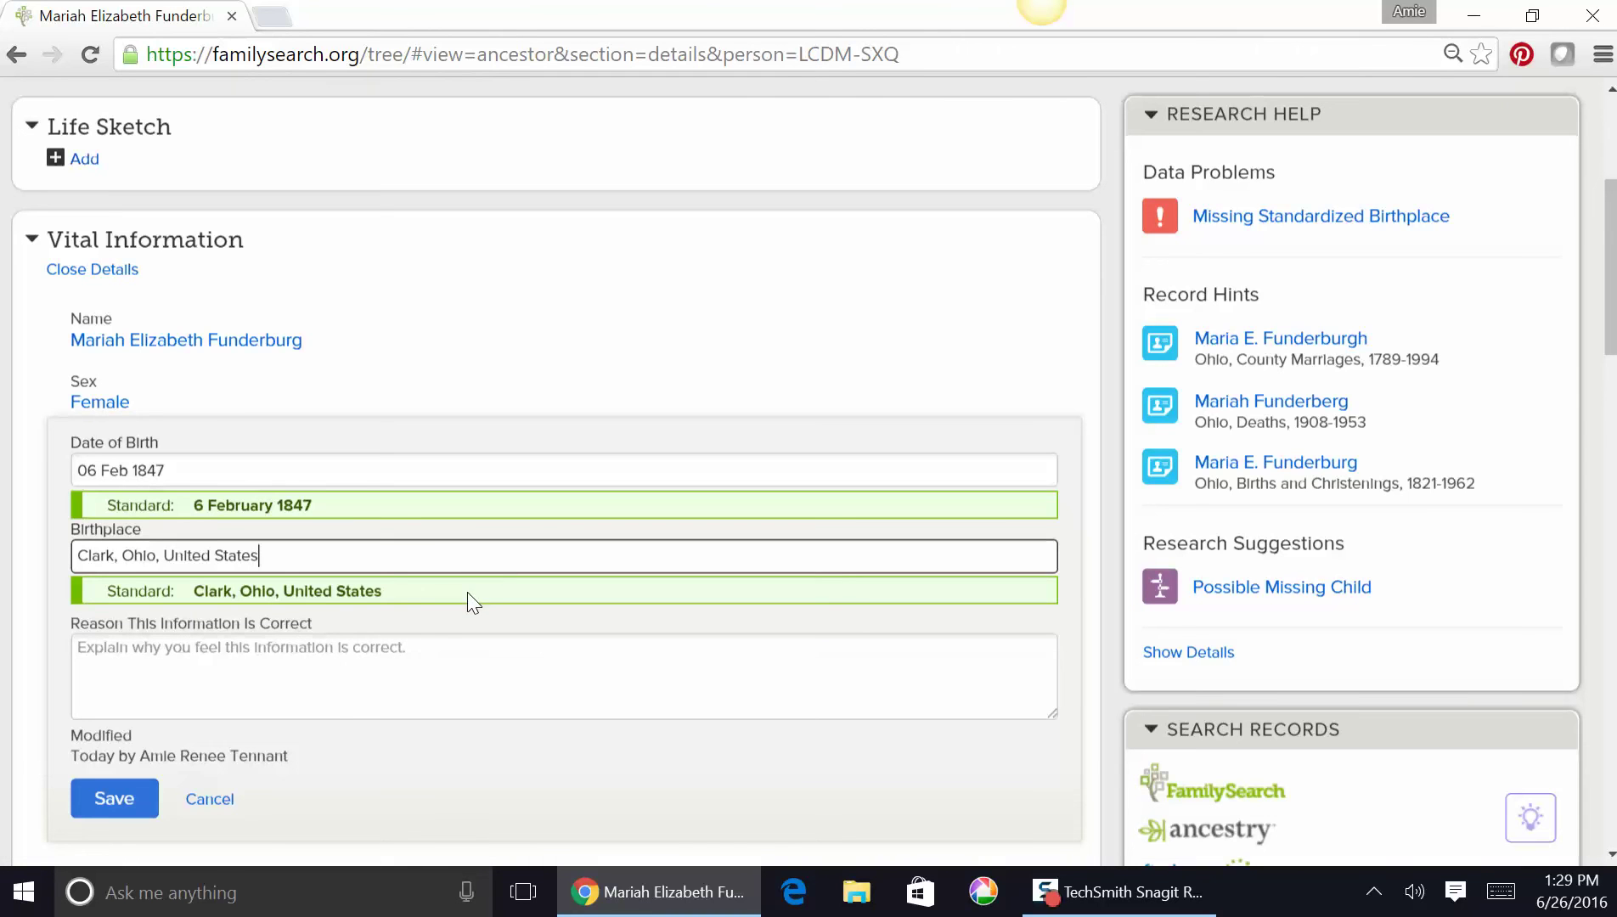
pyautogui.click(415, 666)
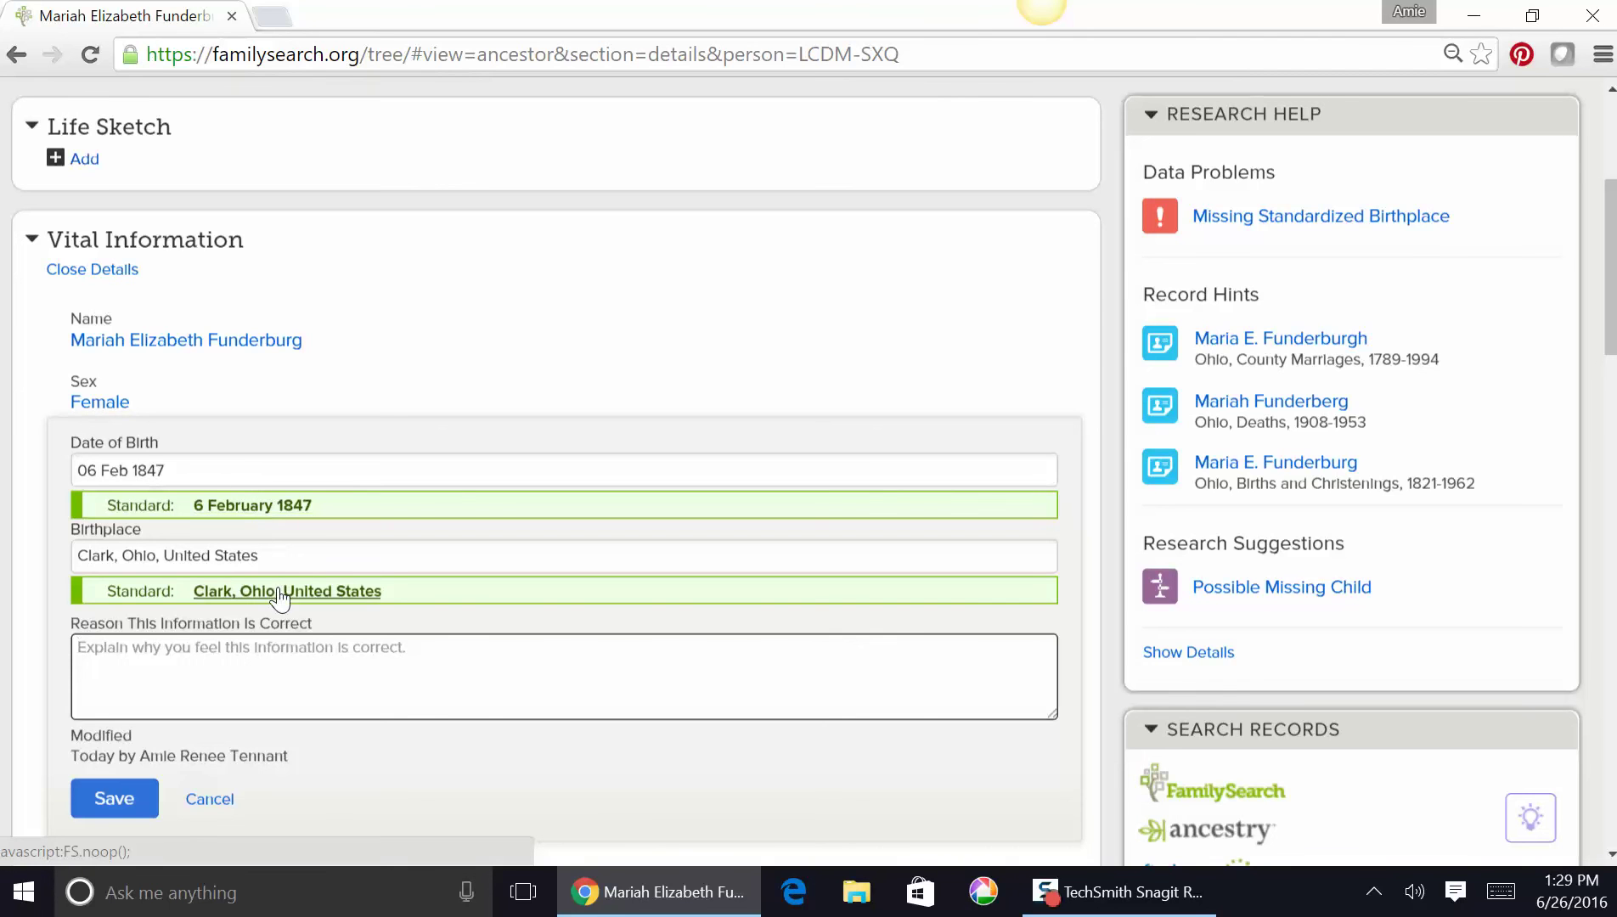
pyautogui.click(127, 798)
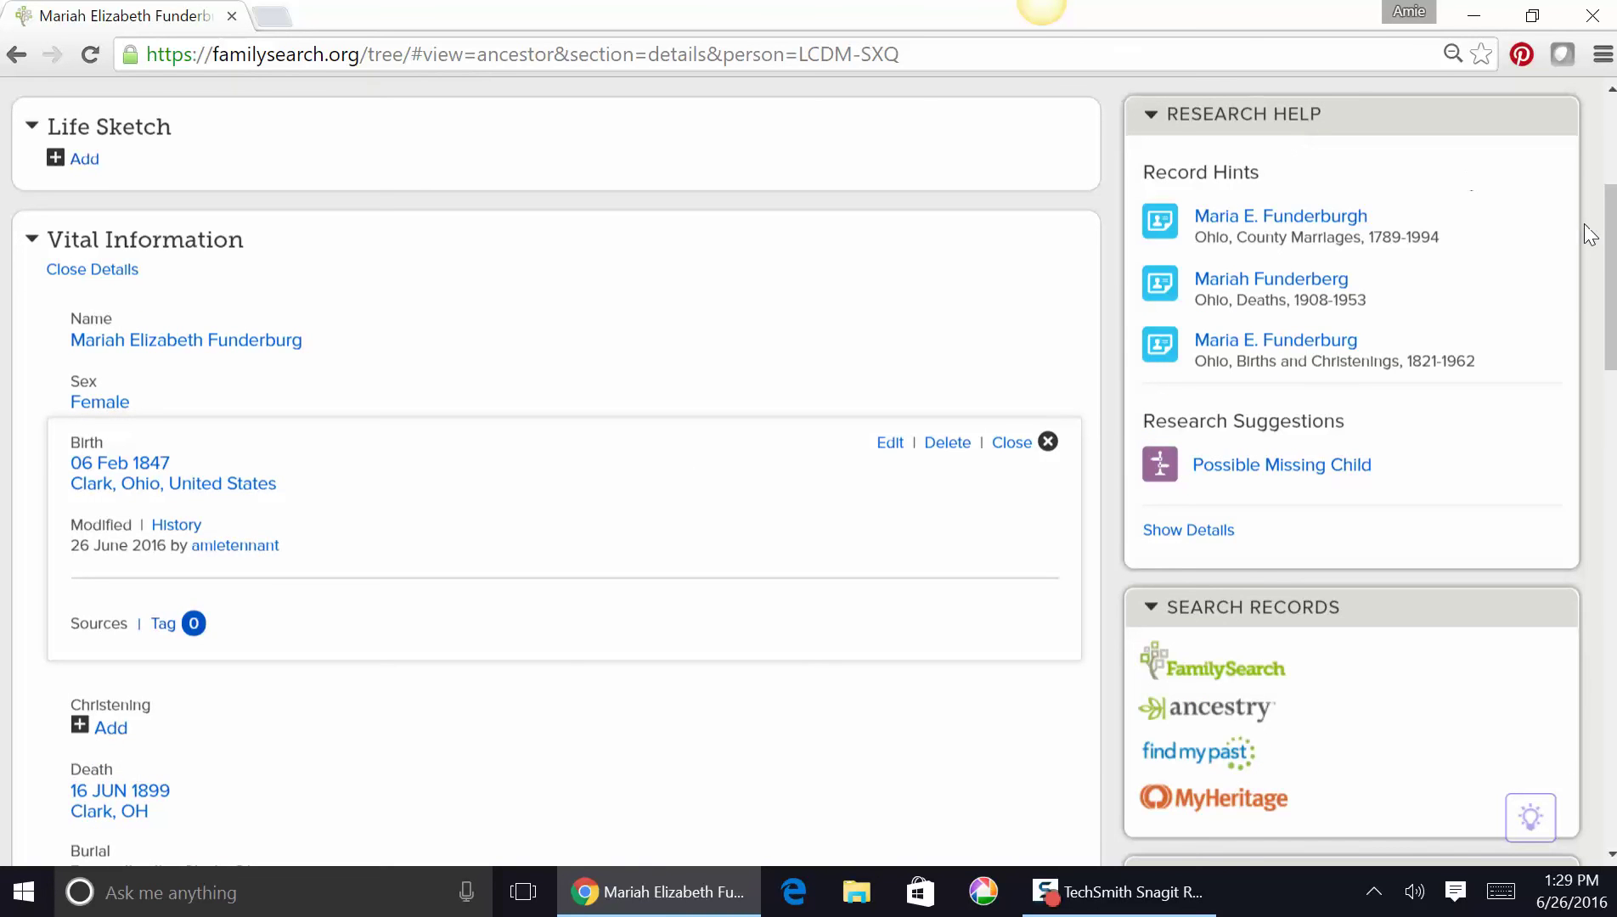
# - Open the person page of the next younger sister from the siblings list, using the duplicate record that includes a death year
pyautogui.moveTo(1611, 255); pyautogui.dragTo(1611, 584)
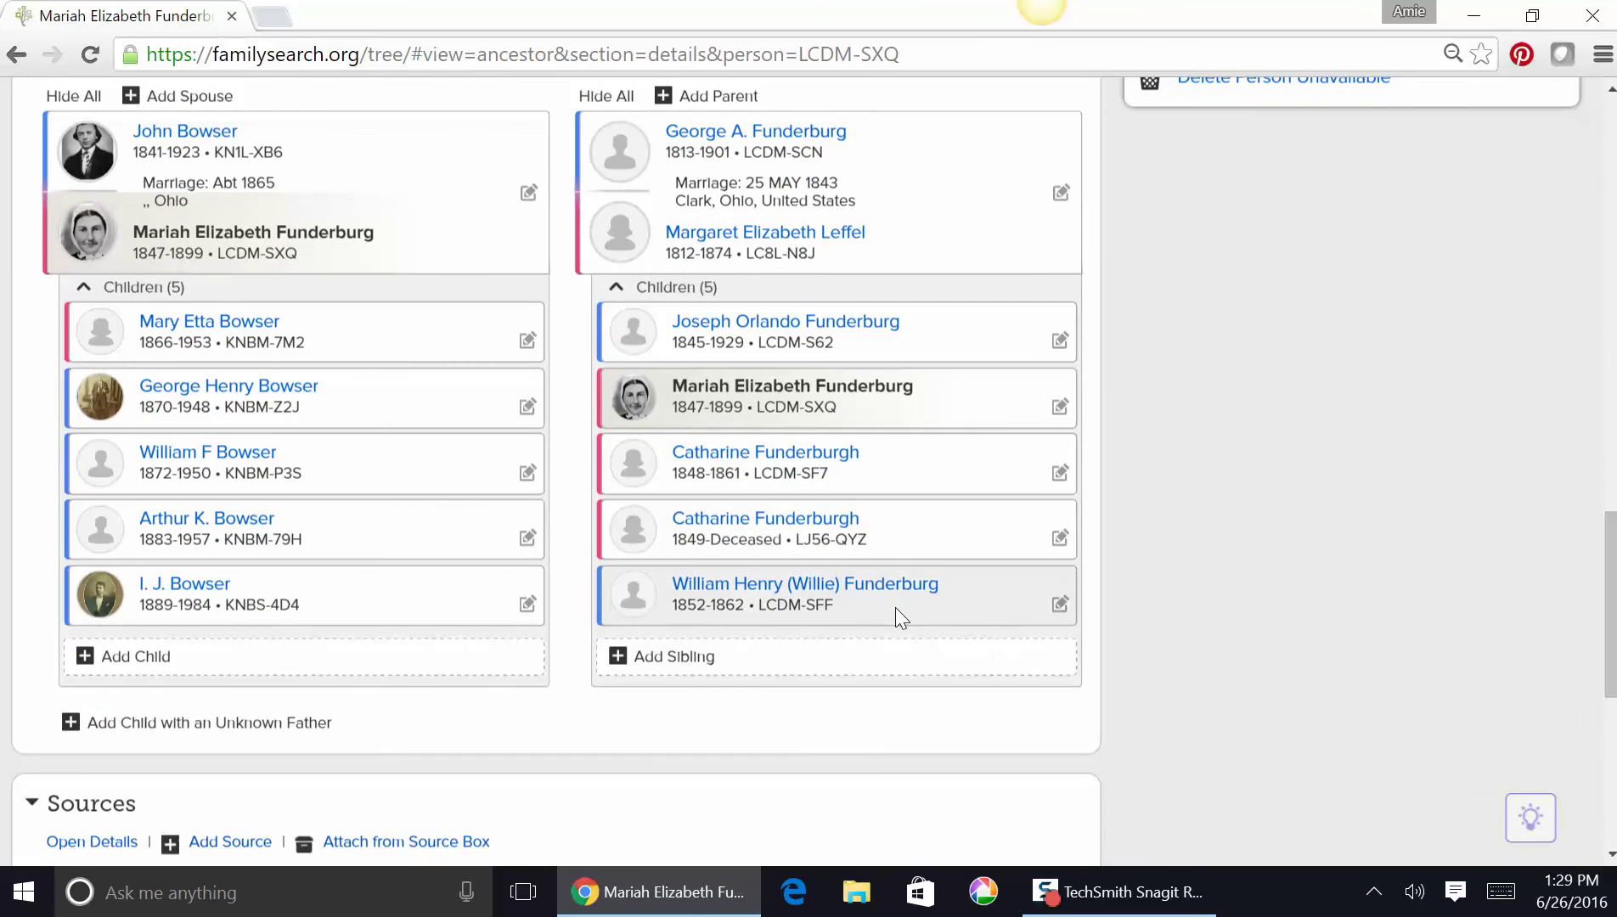
pyautogui.click(813, 459)
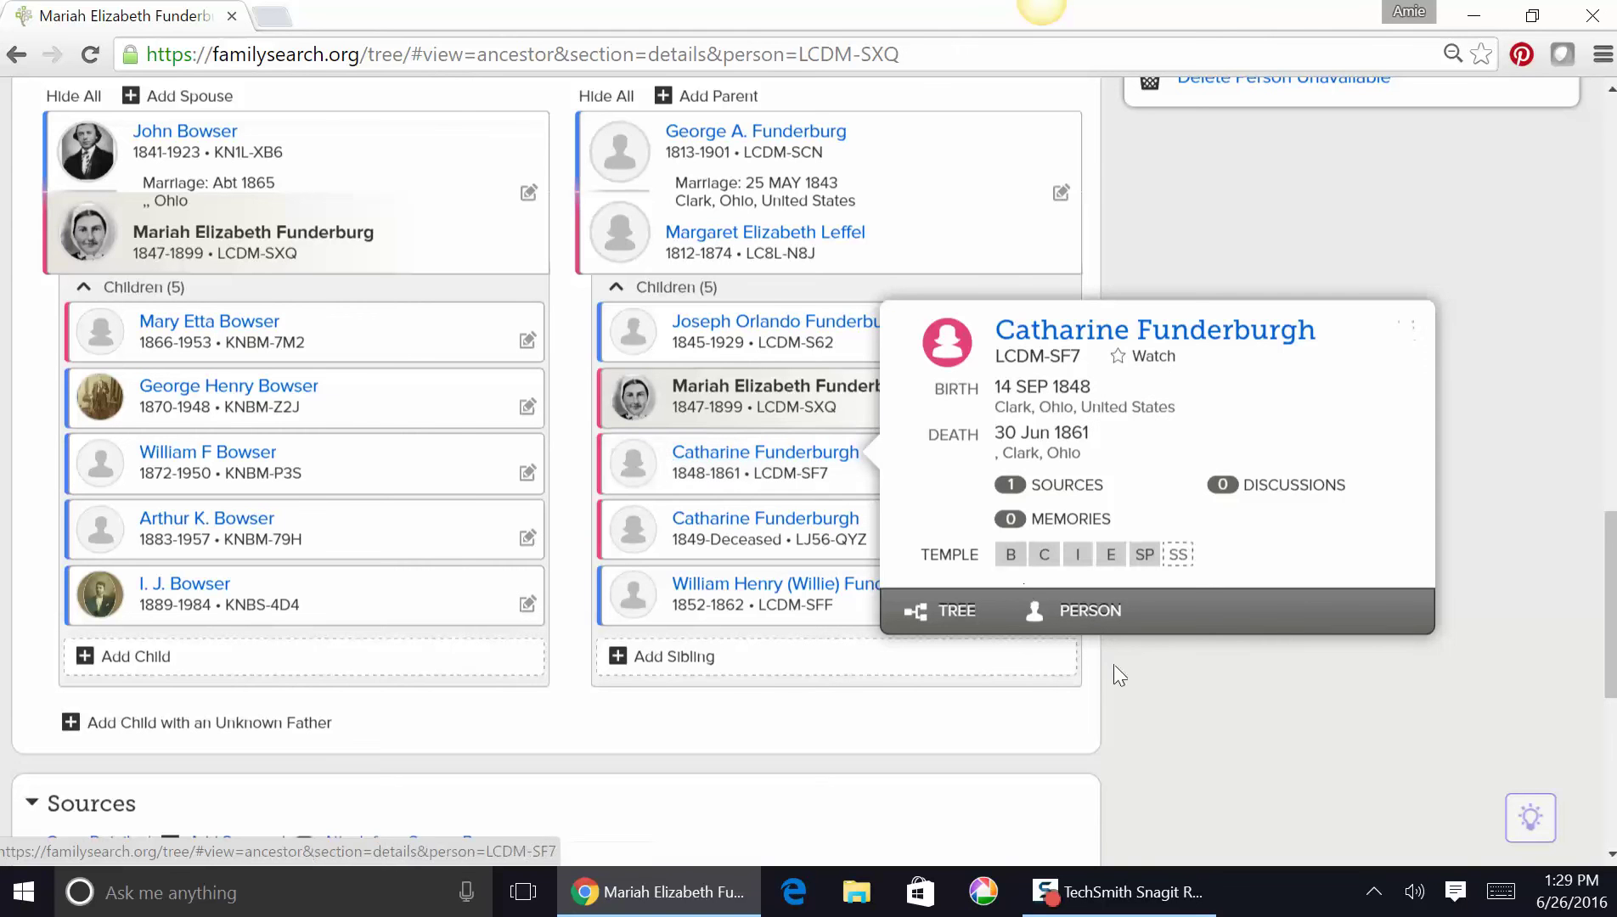
pyautogui.click(1091, 612)
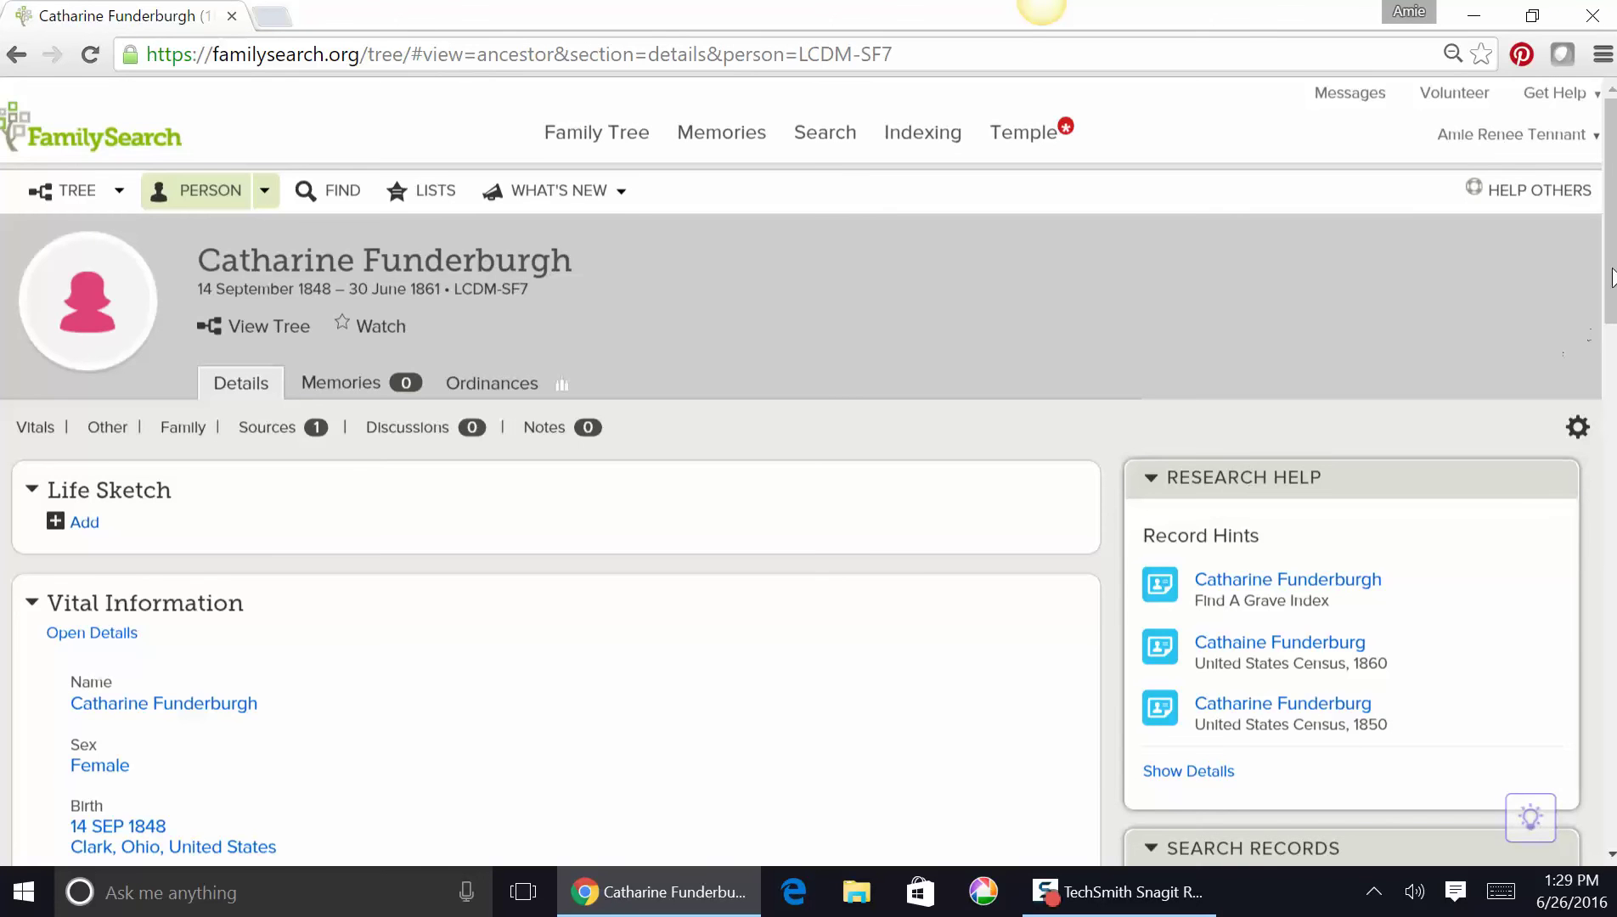
# - Check the younger sister's record for possible duplicates and open the merge review for the matching person
pyautogui.moveTo(1611, 257); pyautogui.dragTo(1611, 564)
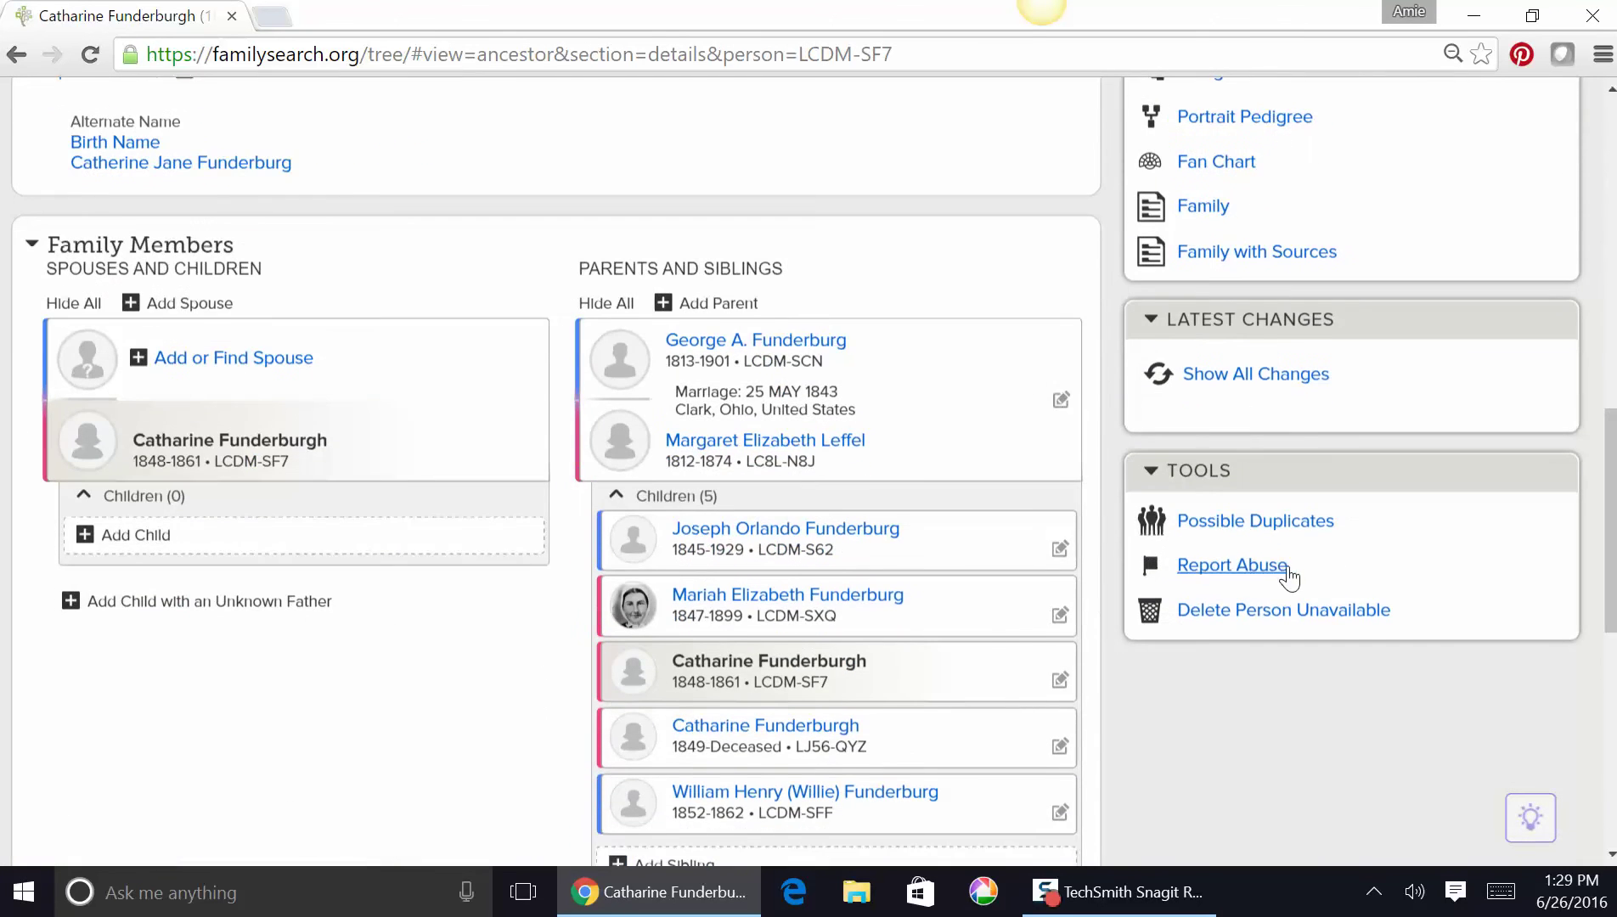
pyautogui.click(1254, 522)
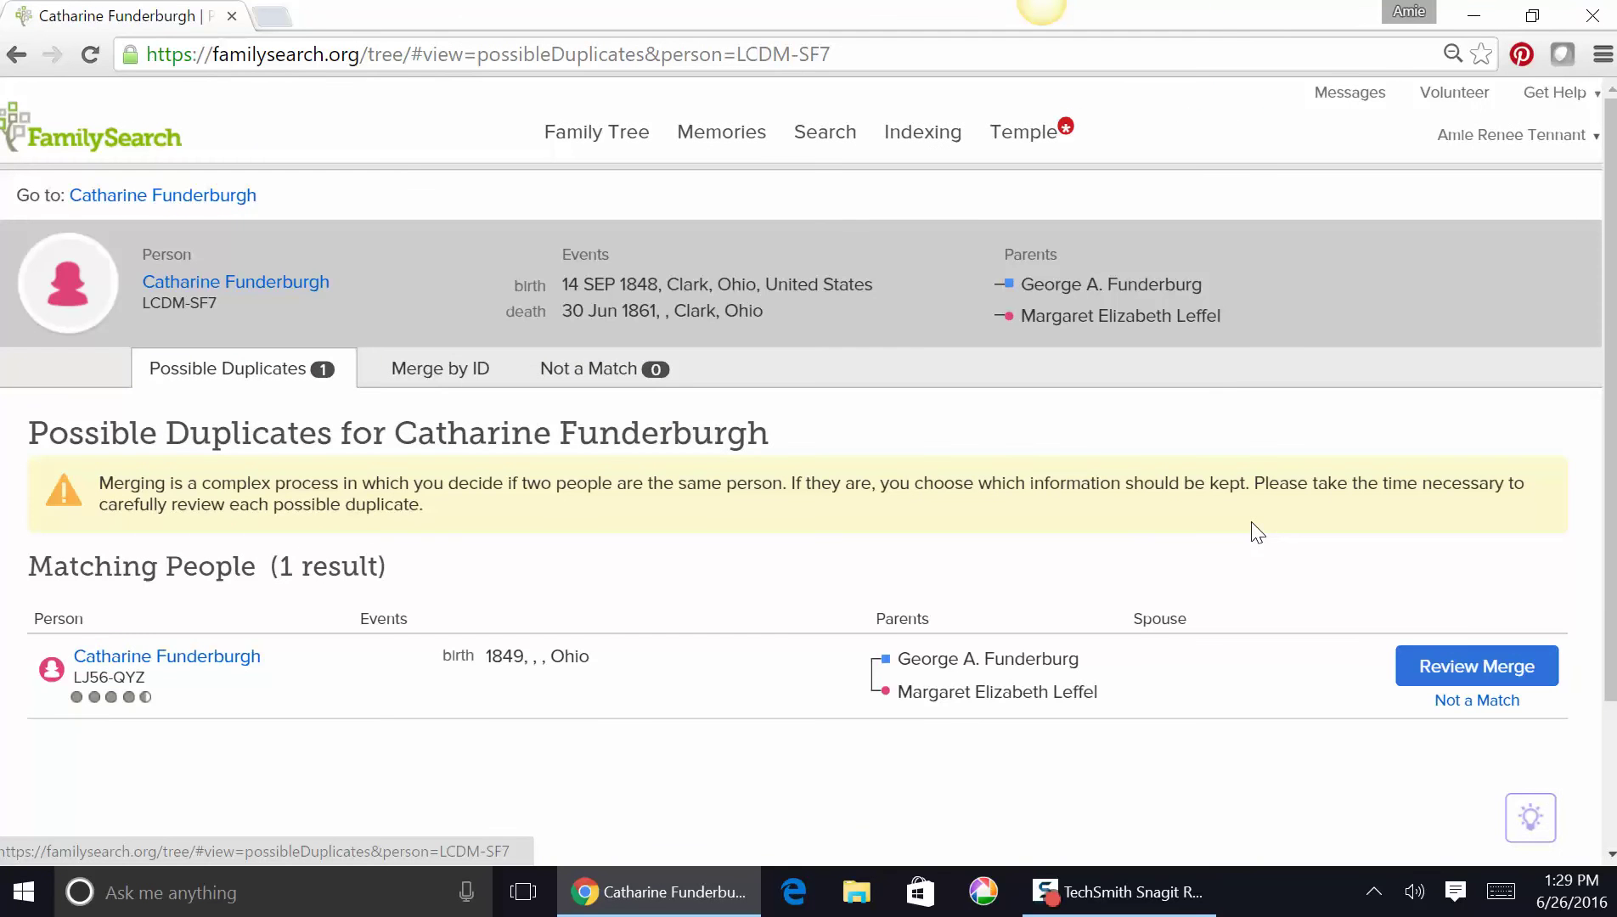
pyautogui.click(1451, 684)
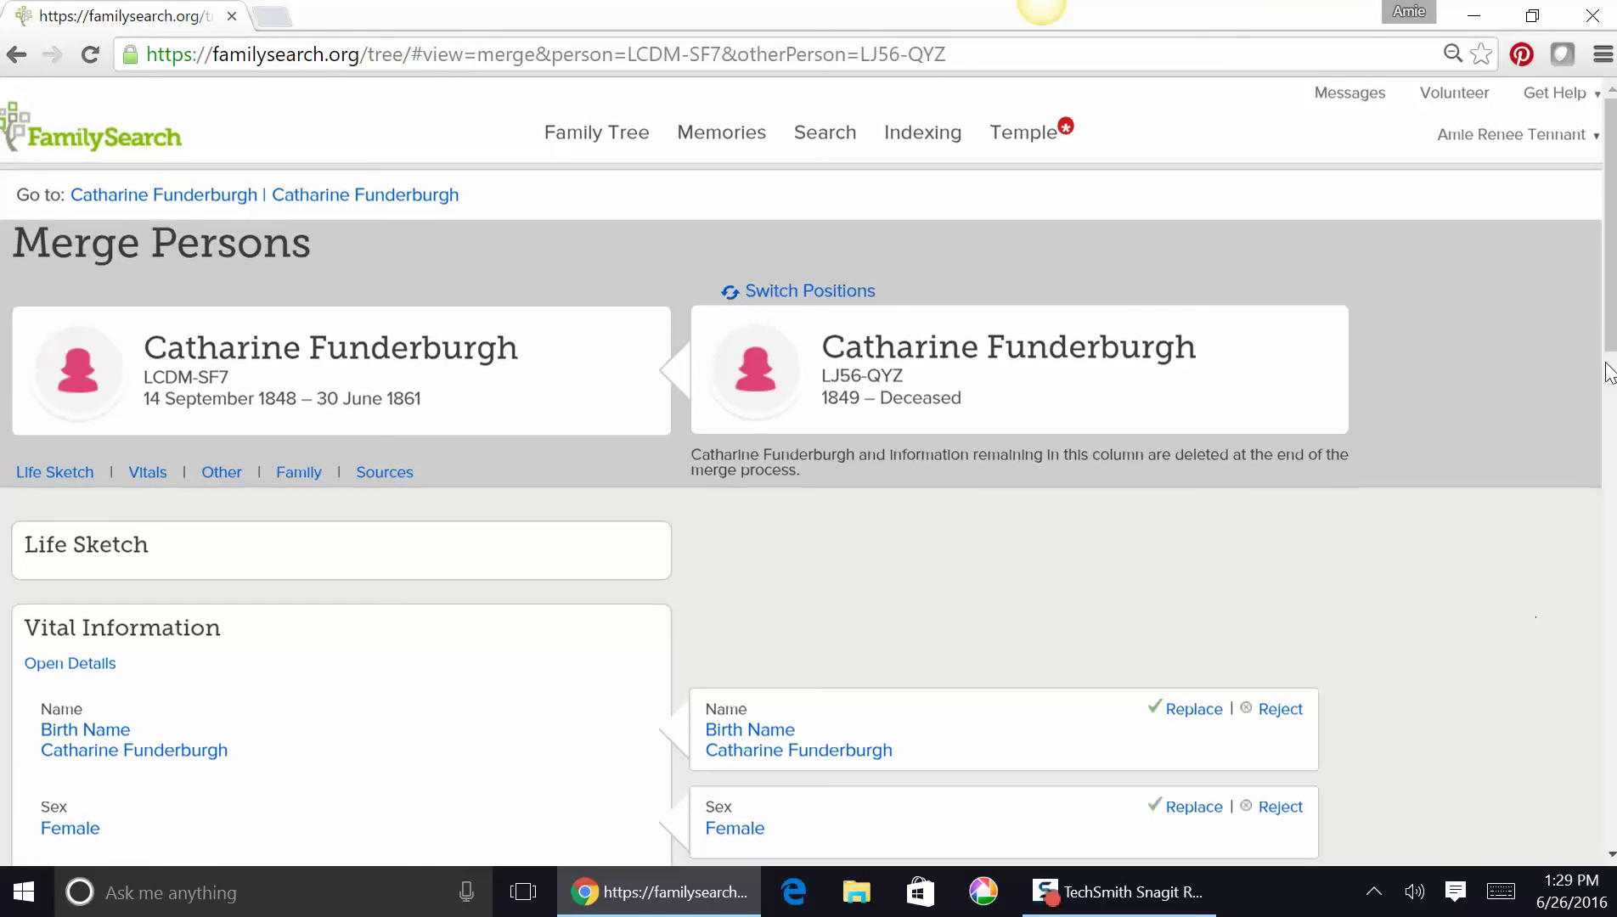
# - Compare the vitals, parents and sources of the younger sister's two records, and continue the merge without replacing any information
pyautogui.scroll(-5, 1612, 334)
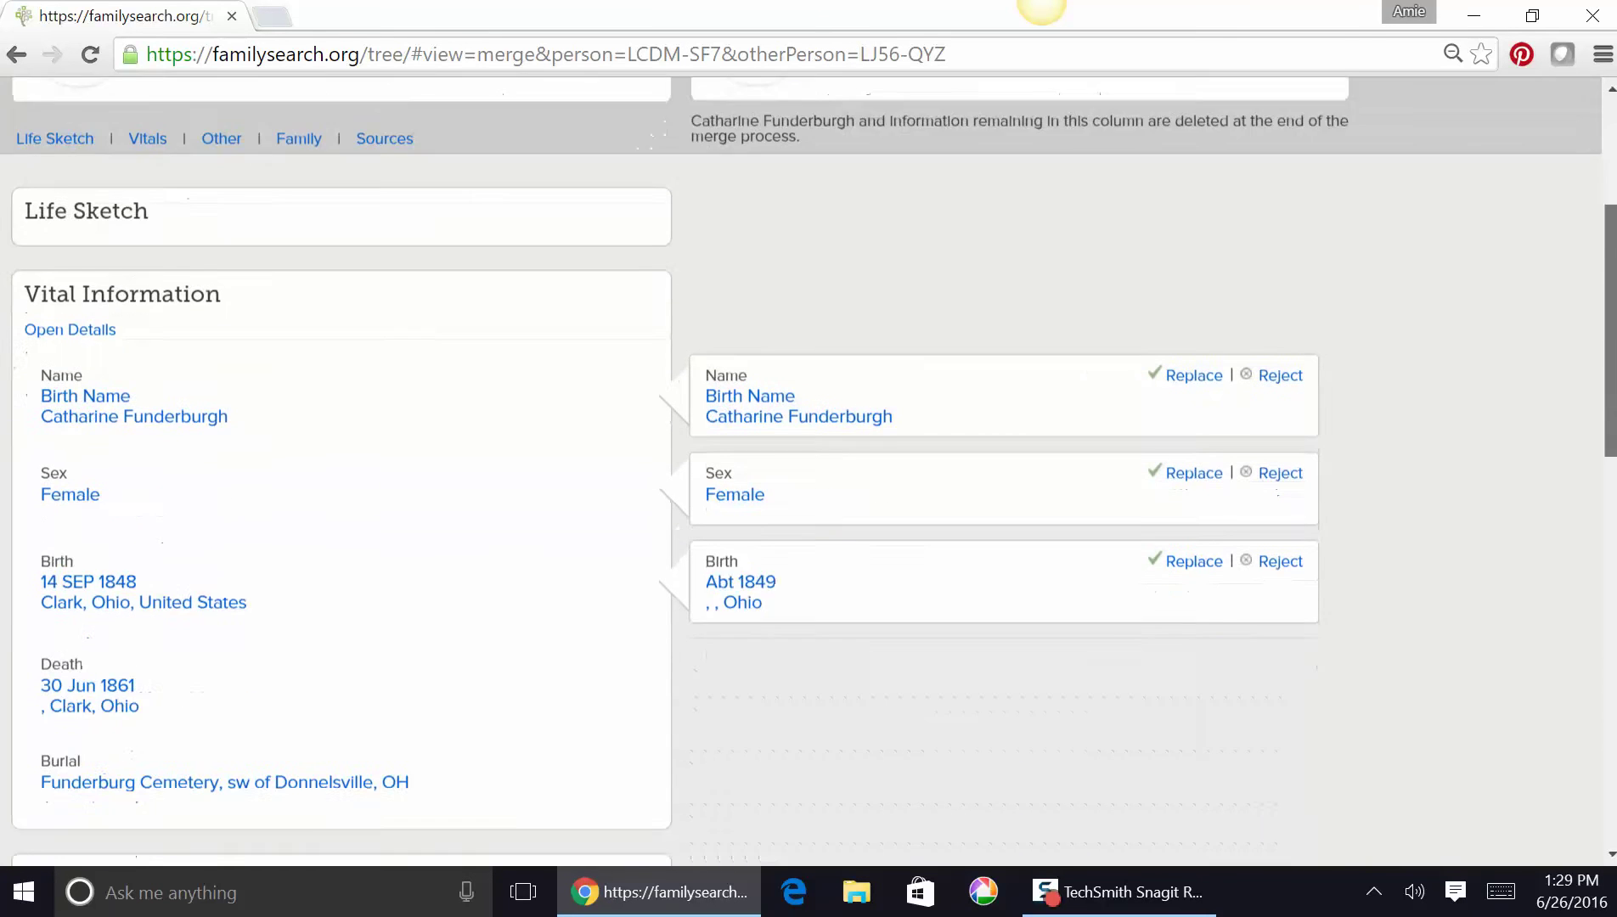
pyautogui.scroll(-6, 809, 472)
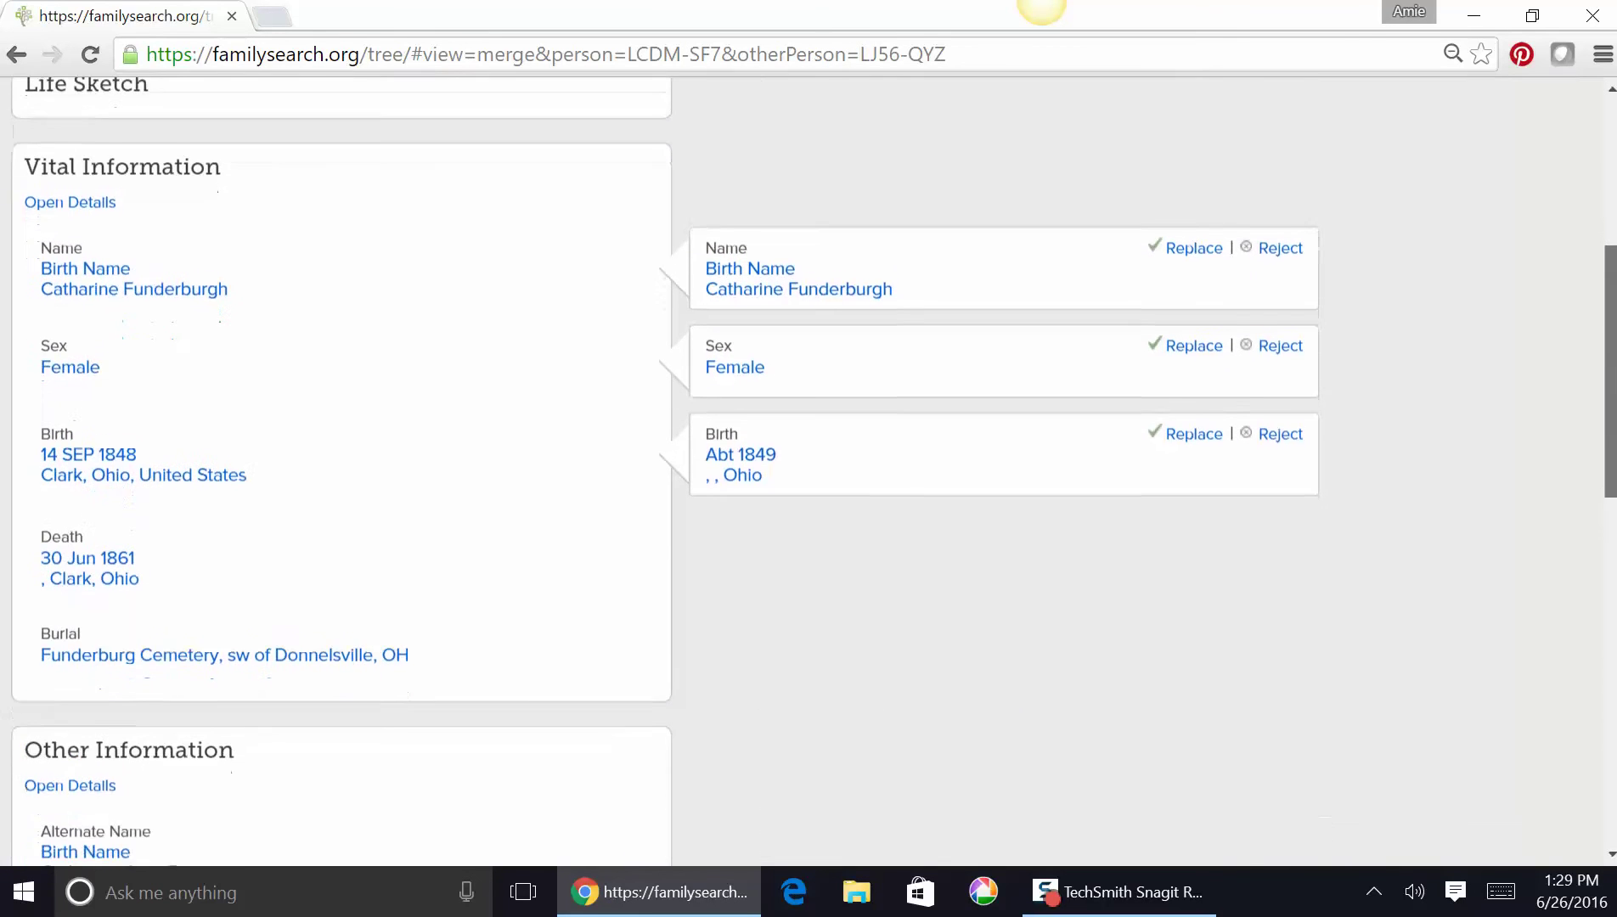
pyautogui.scroll(-5, 809, 471)
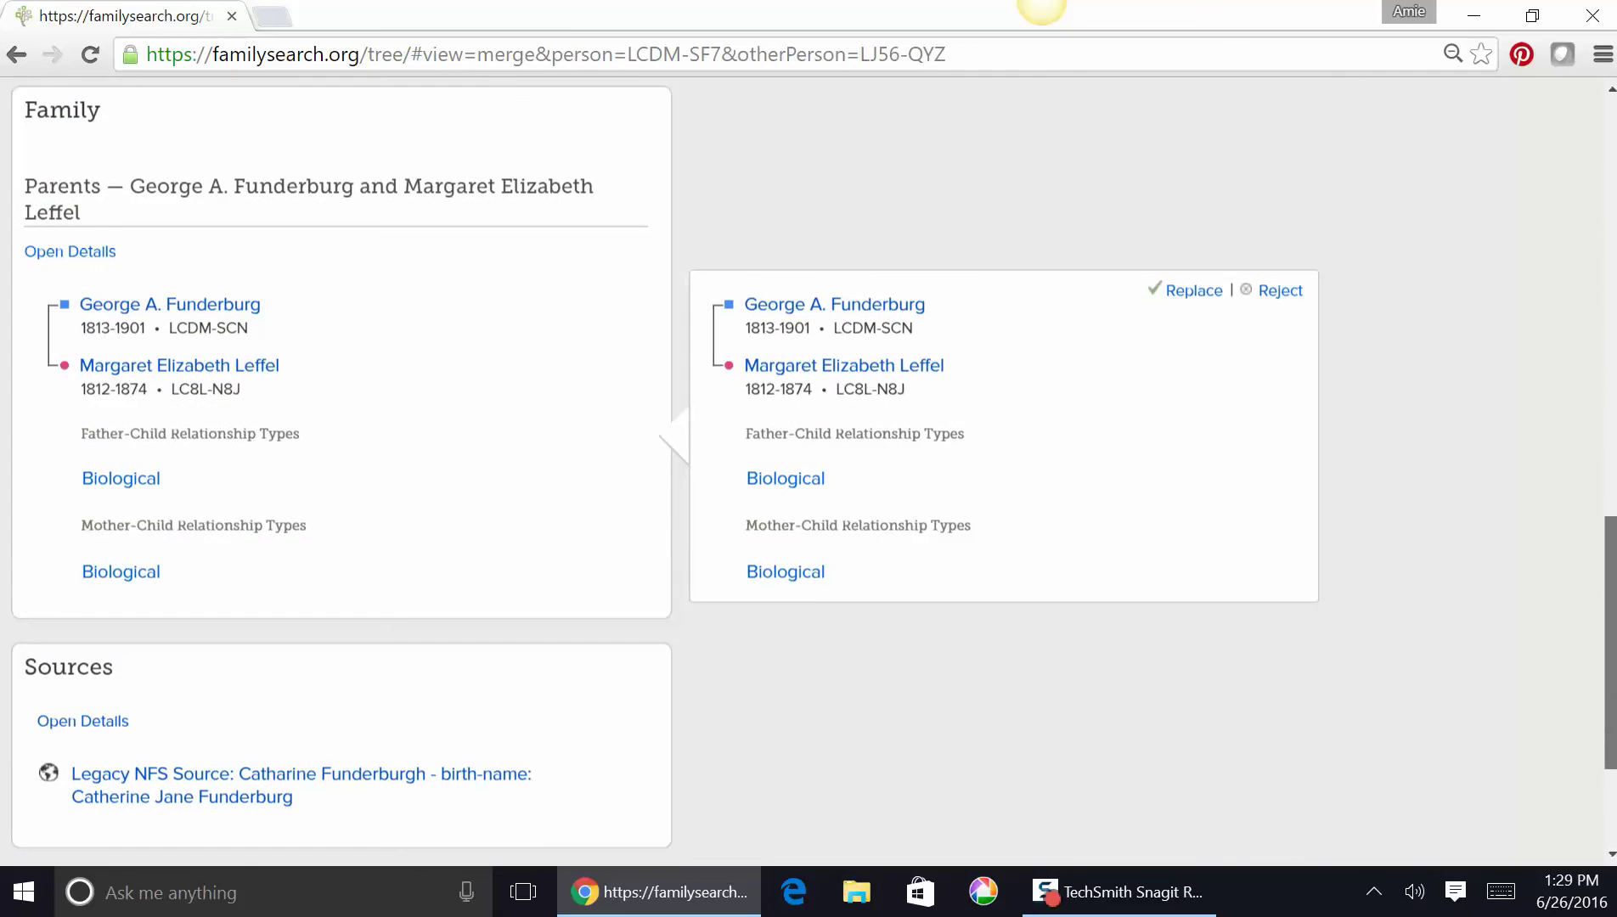
pyautogui.scroll(-3, 808, 471)
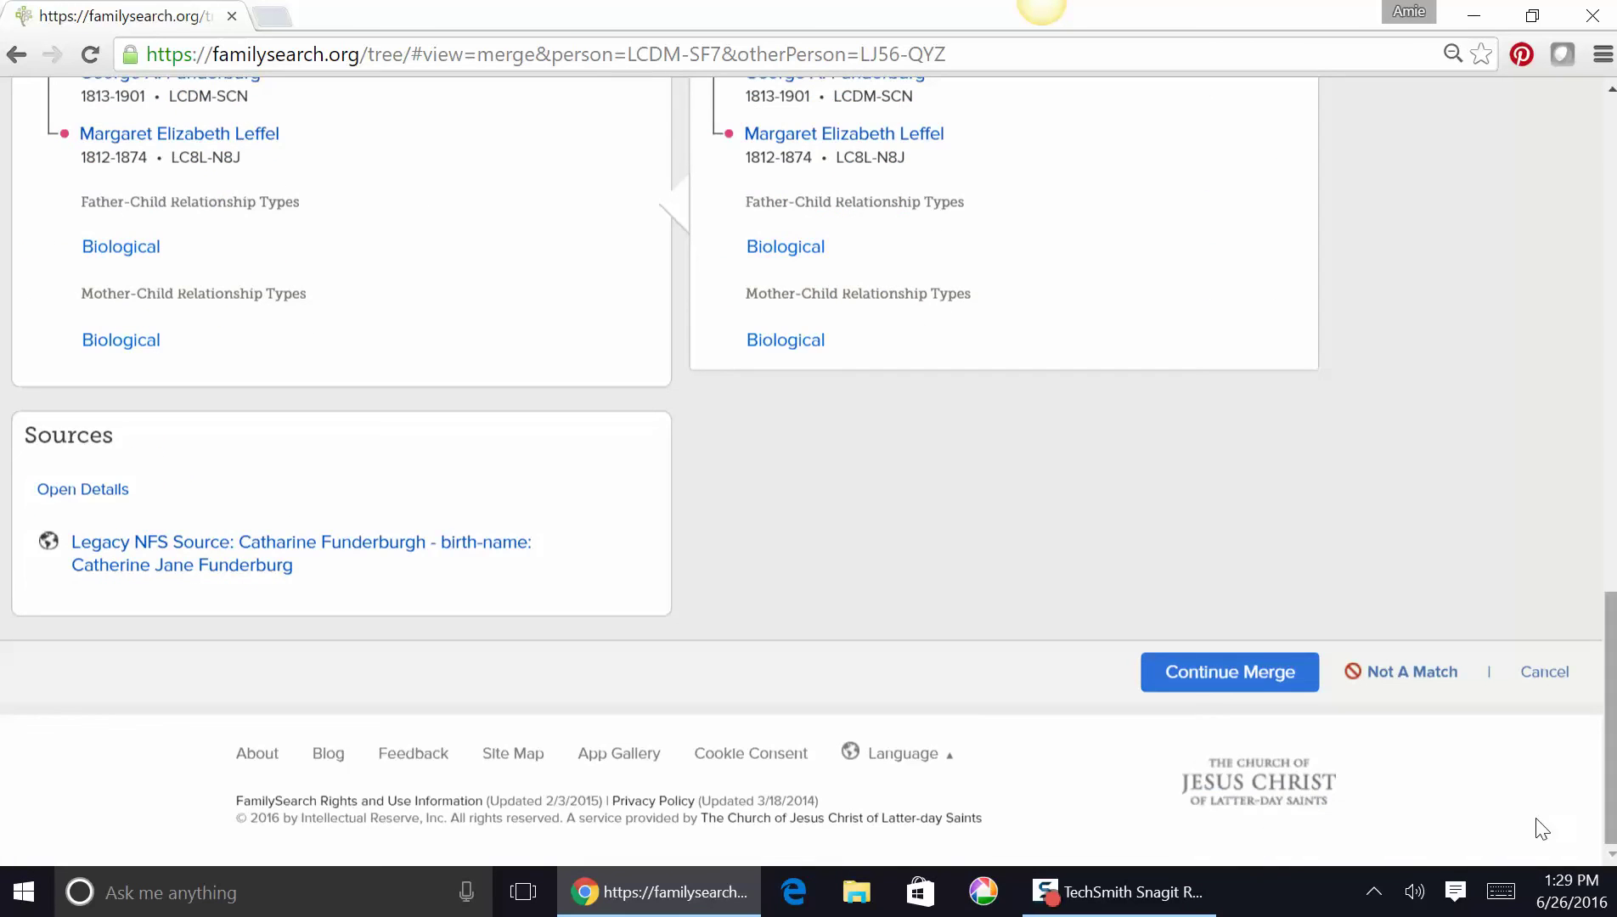
pyautogui.click(1256, 669)
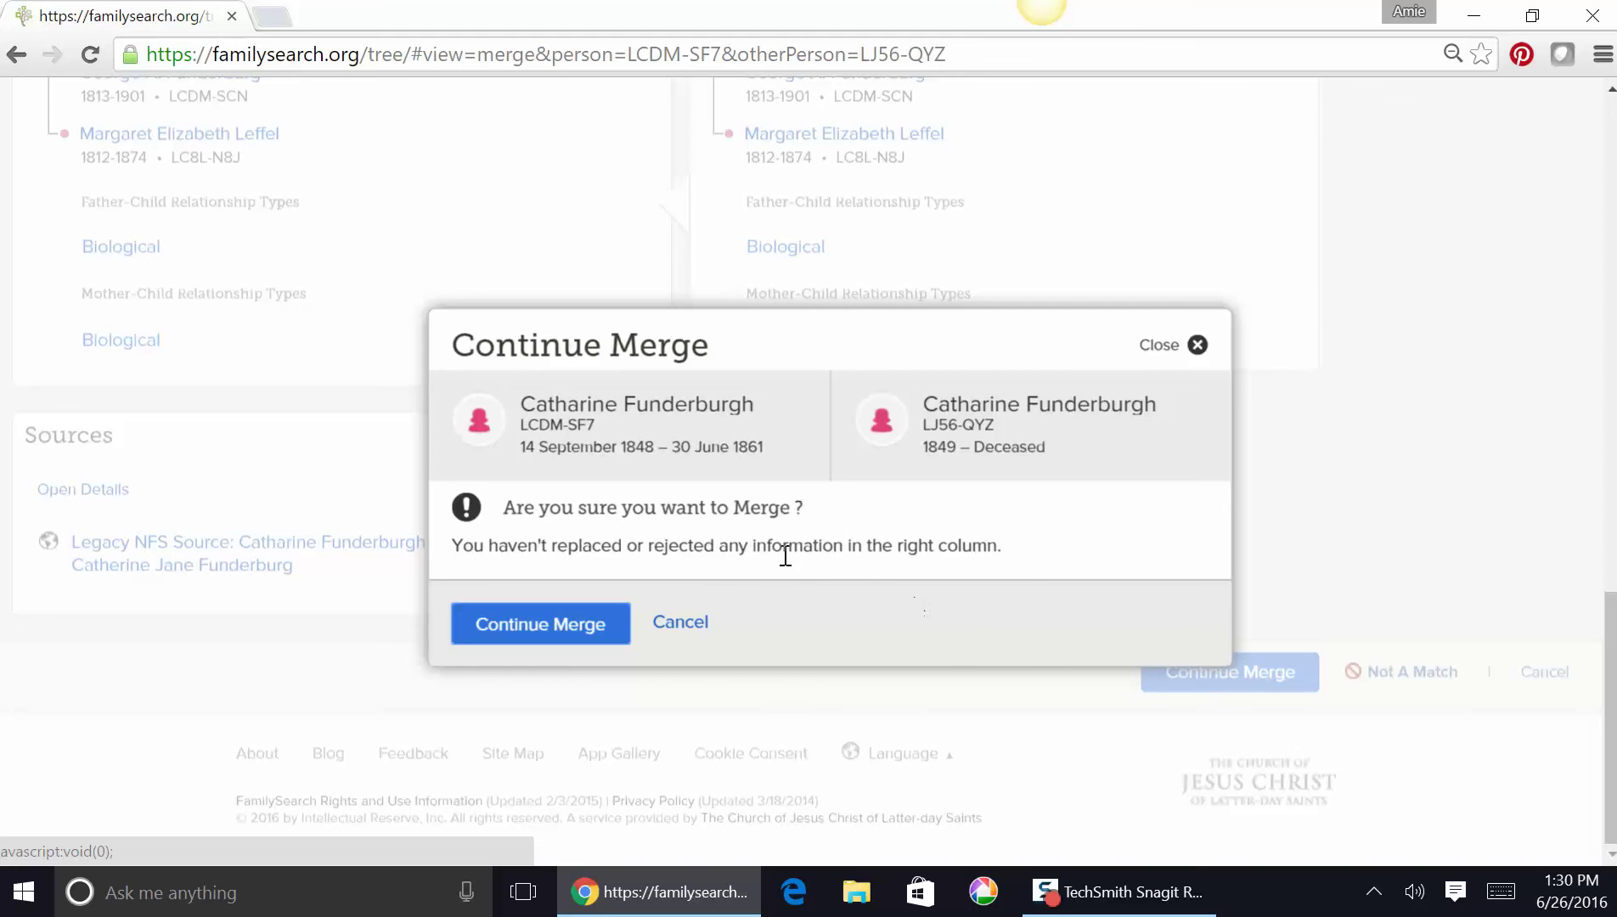
pyautogui.click(523, 628)
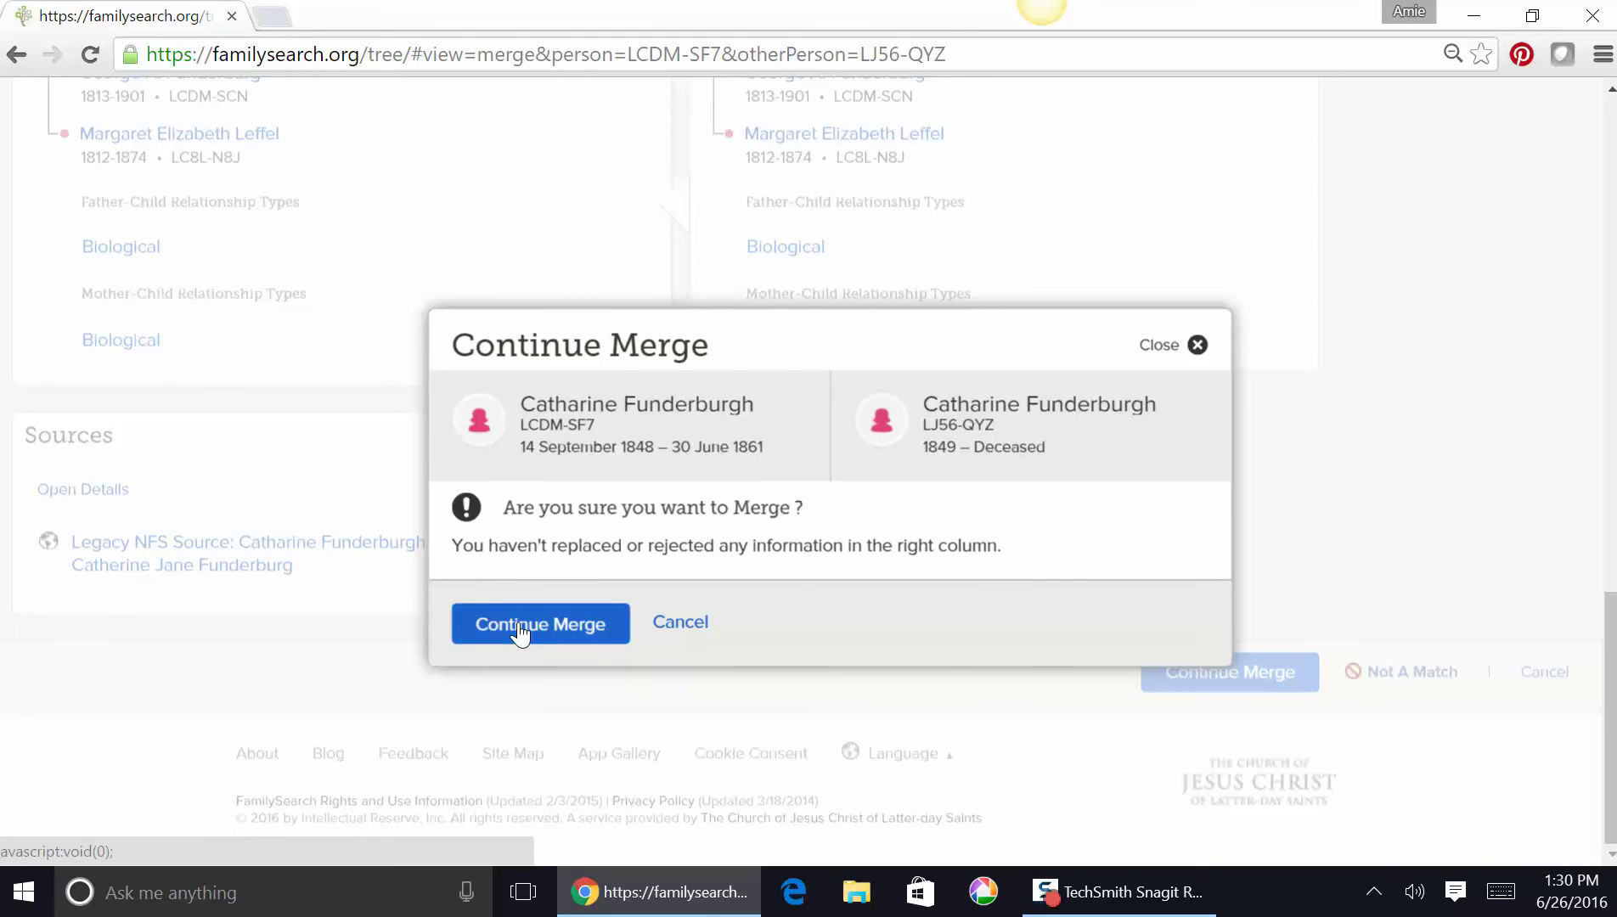
# - State as merge reason that the younger sister's two identically named records are the same person, writing both names in full, and finish the merge
pyautogui.click(1203, 641)
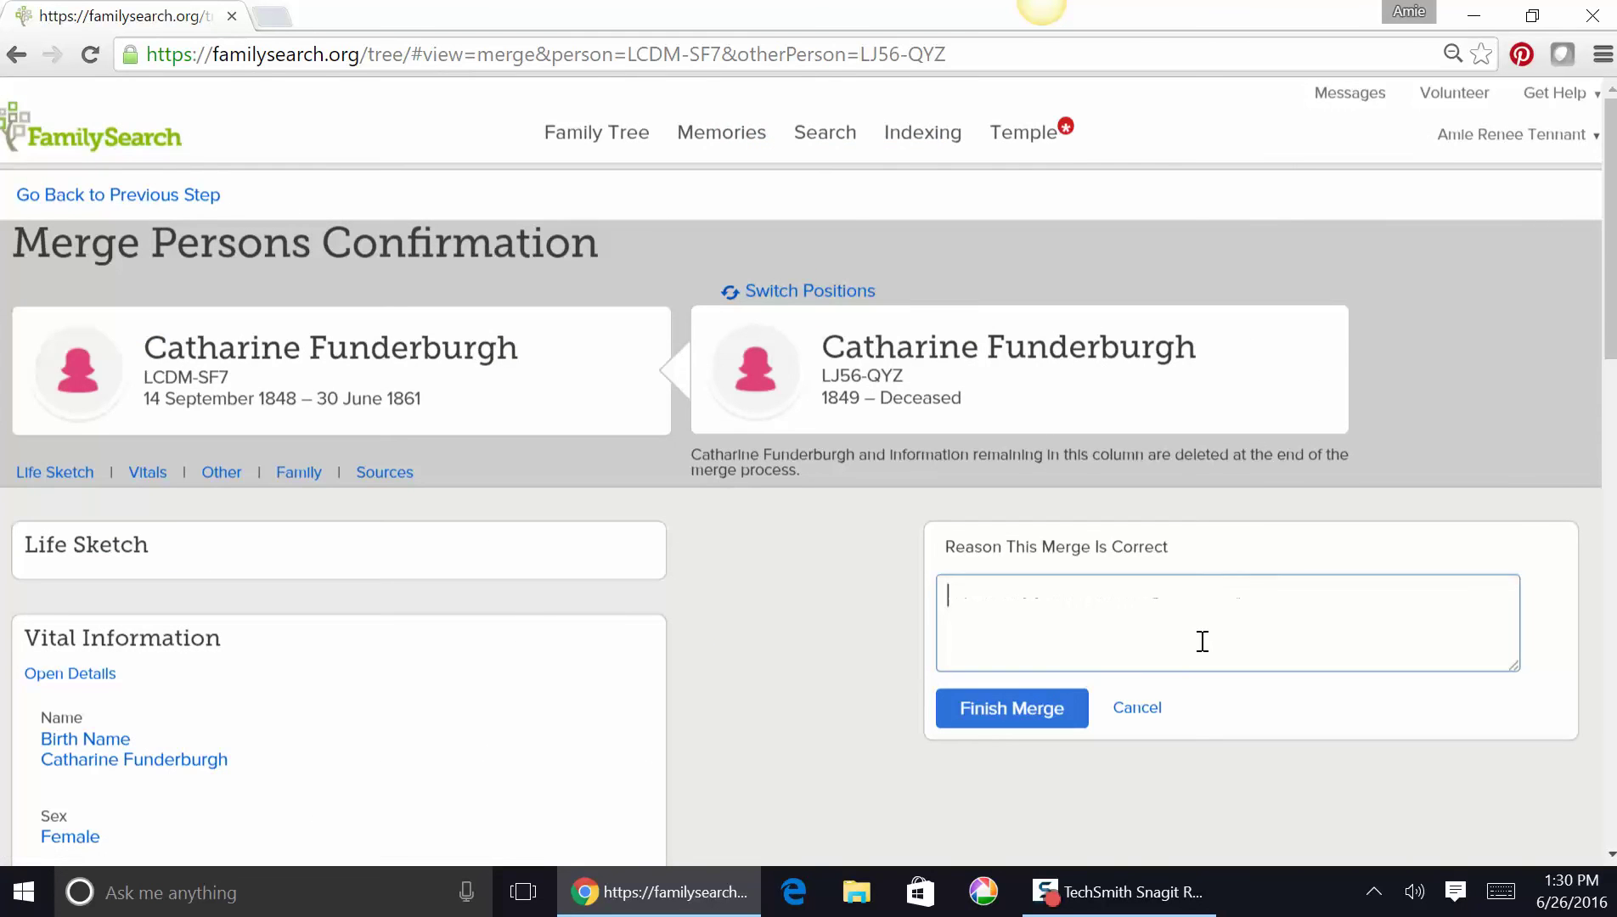
pyautogui.write('Catharine Funder')
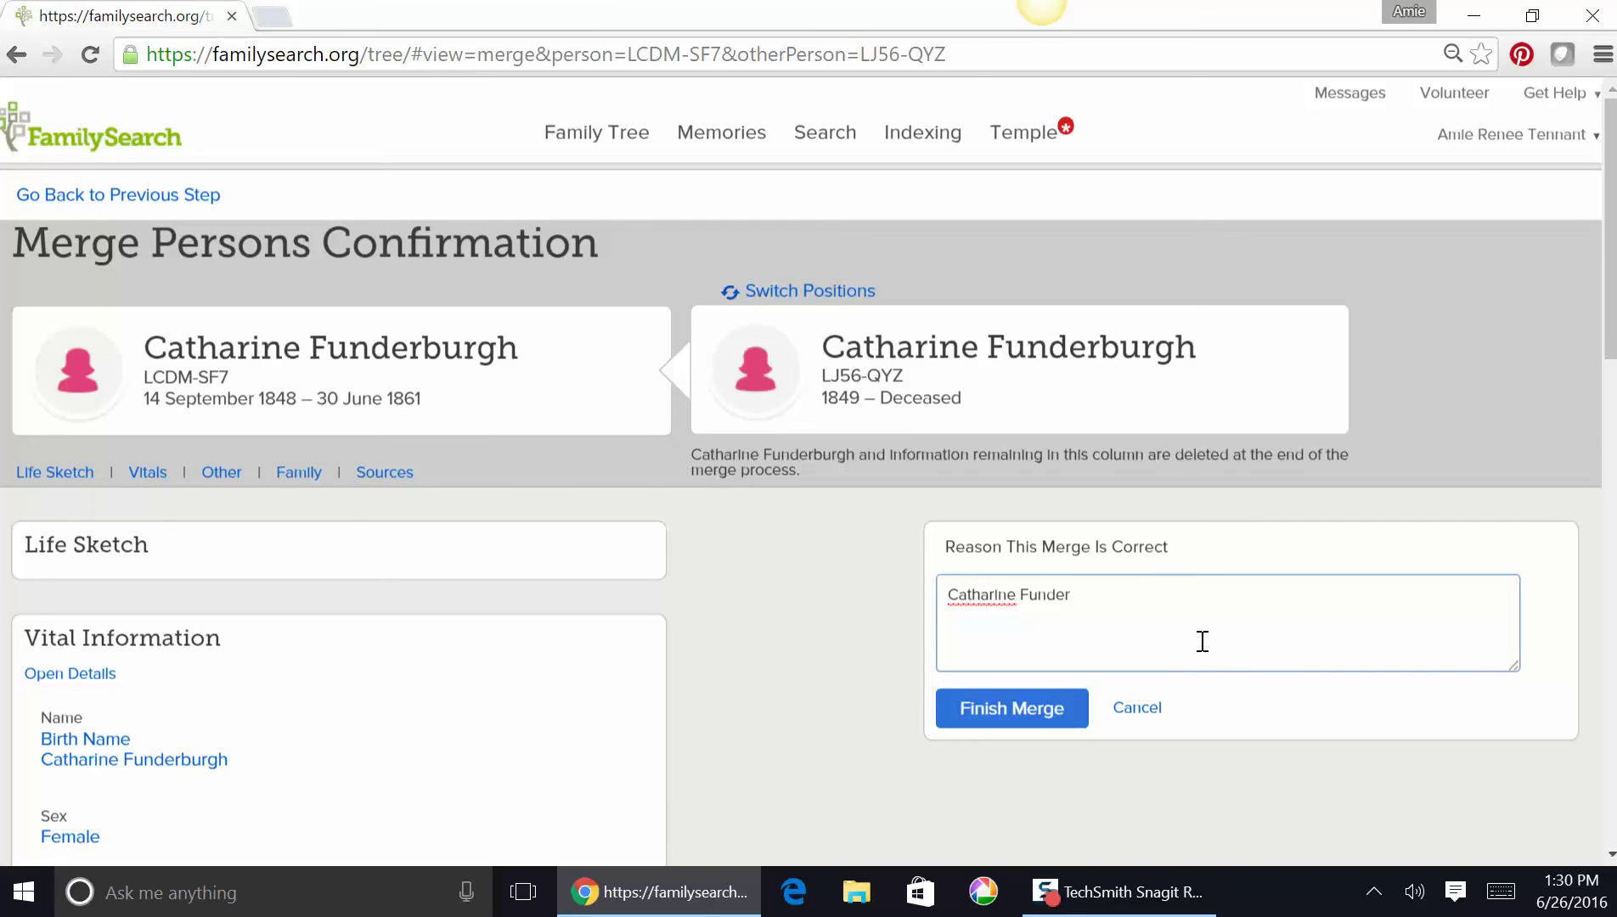
pyautogui.write('burgh and Catharine')
pyautogui.write(' Fun')
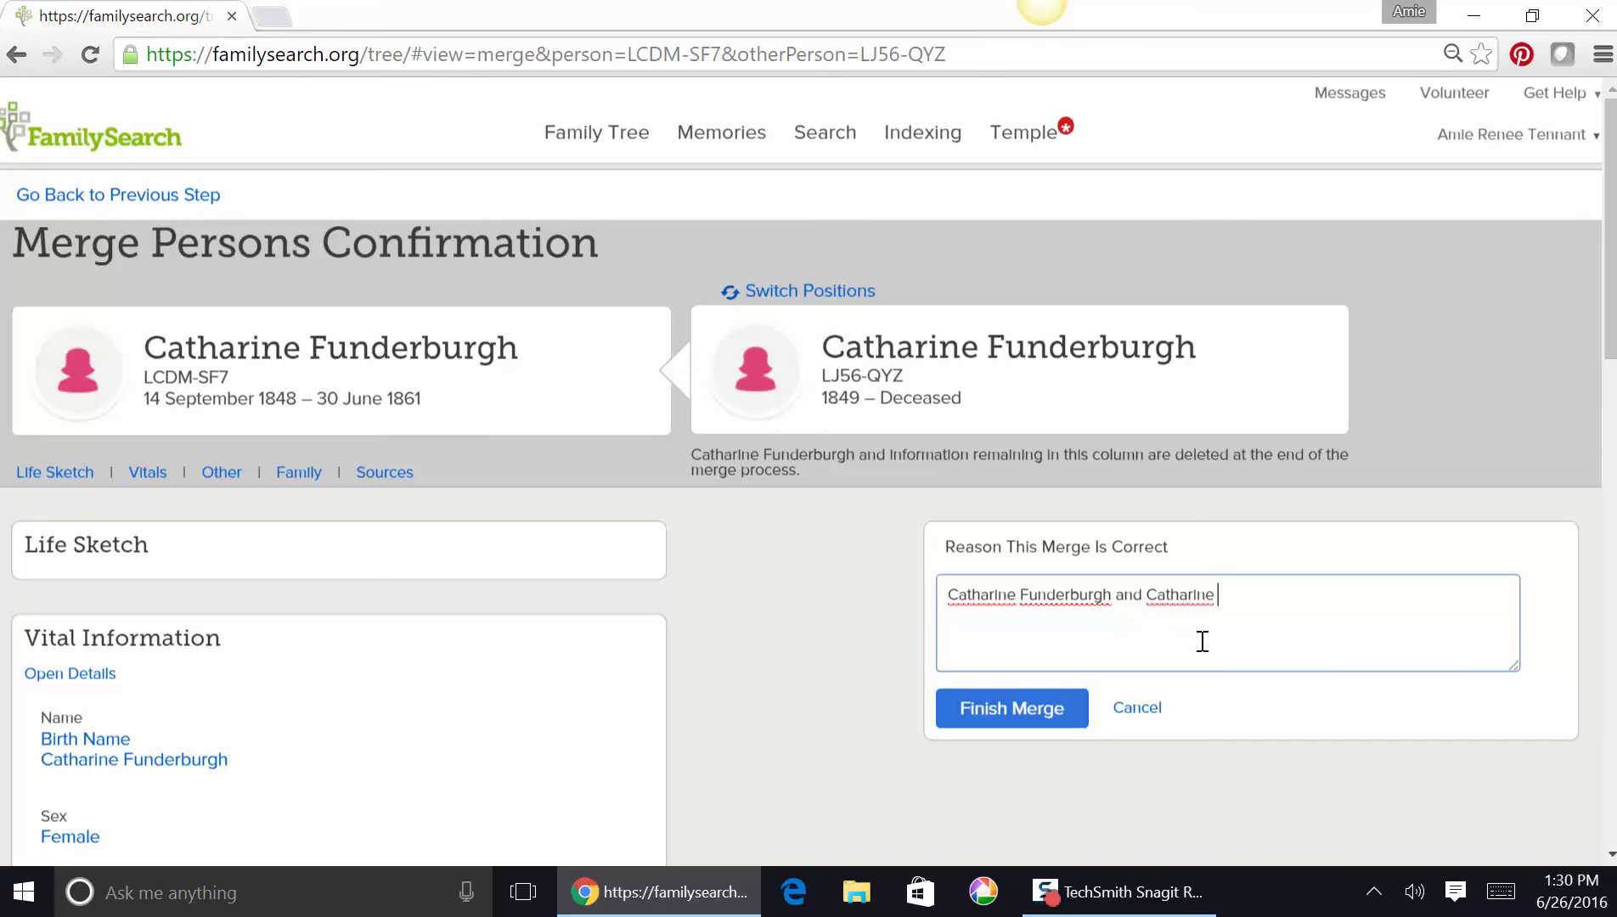
pyautogui.write('derburgh are')
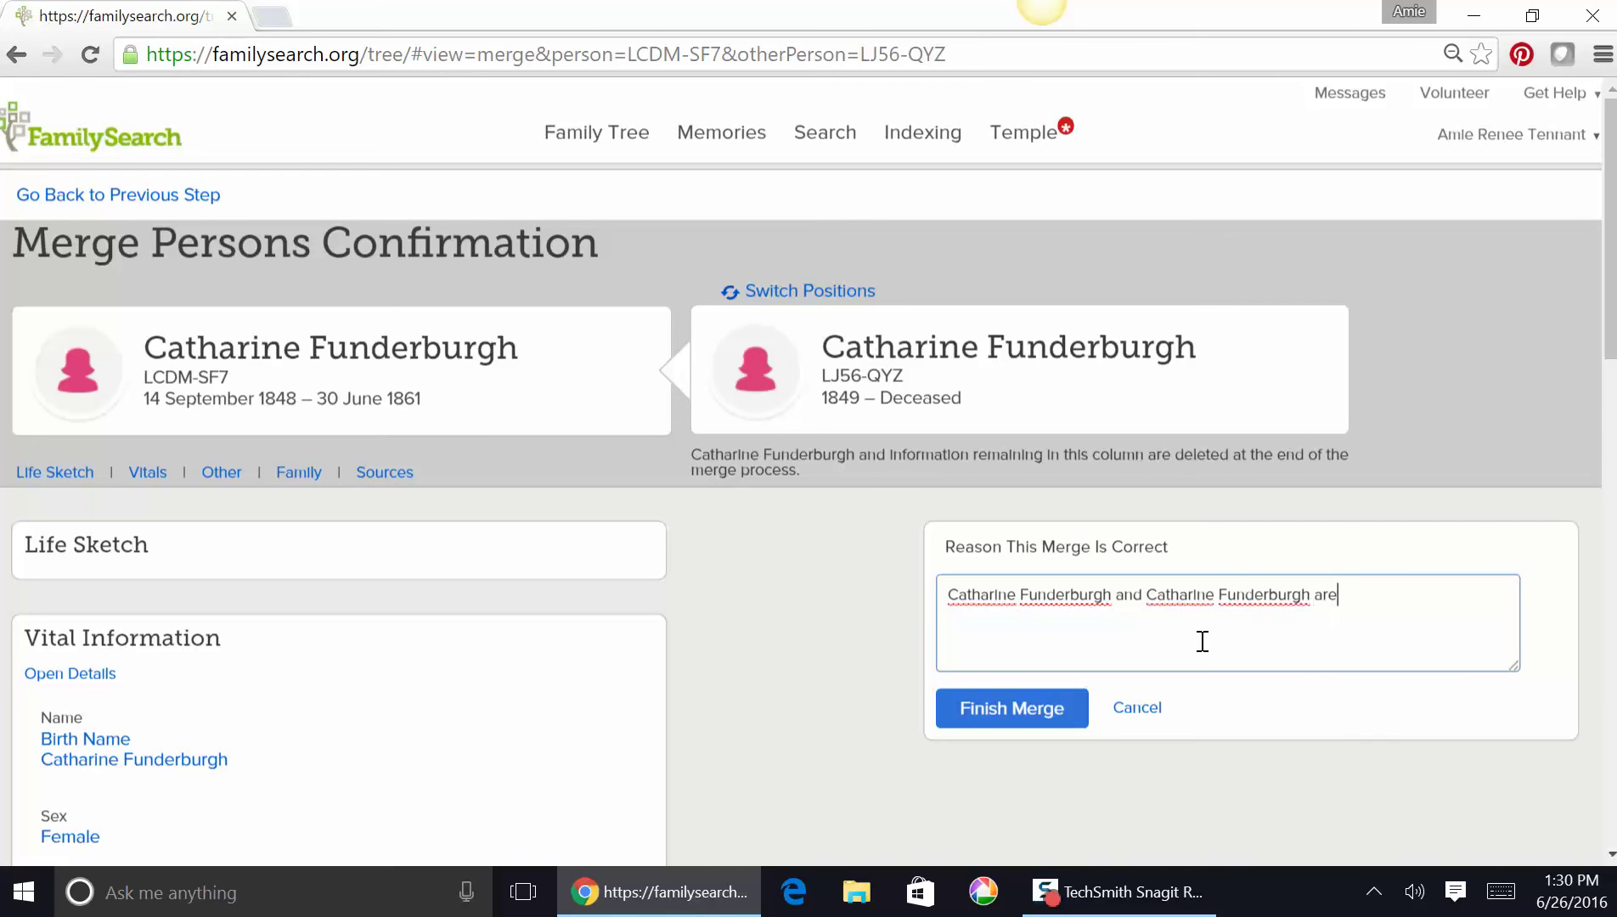
pyautogui.write(' the same person.')
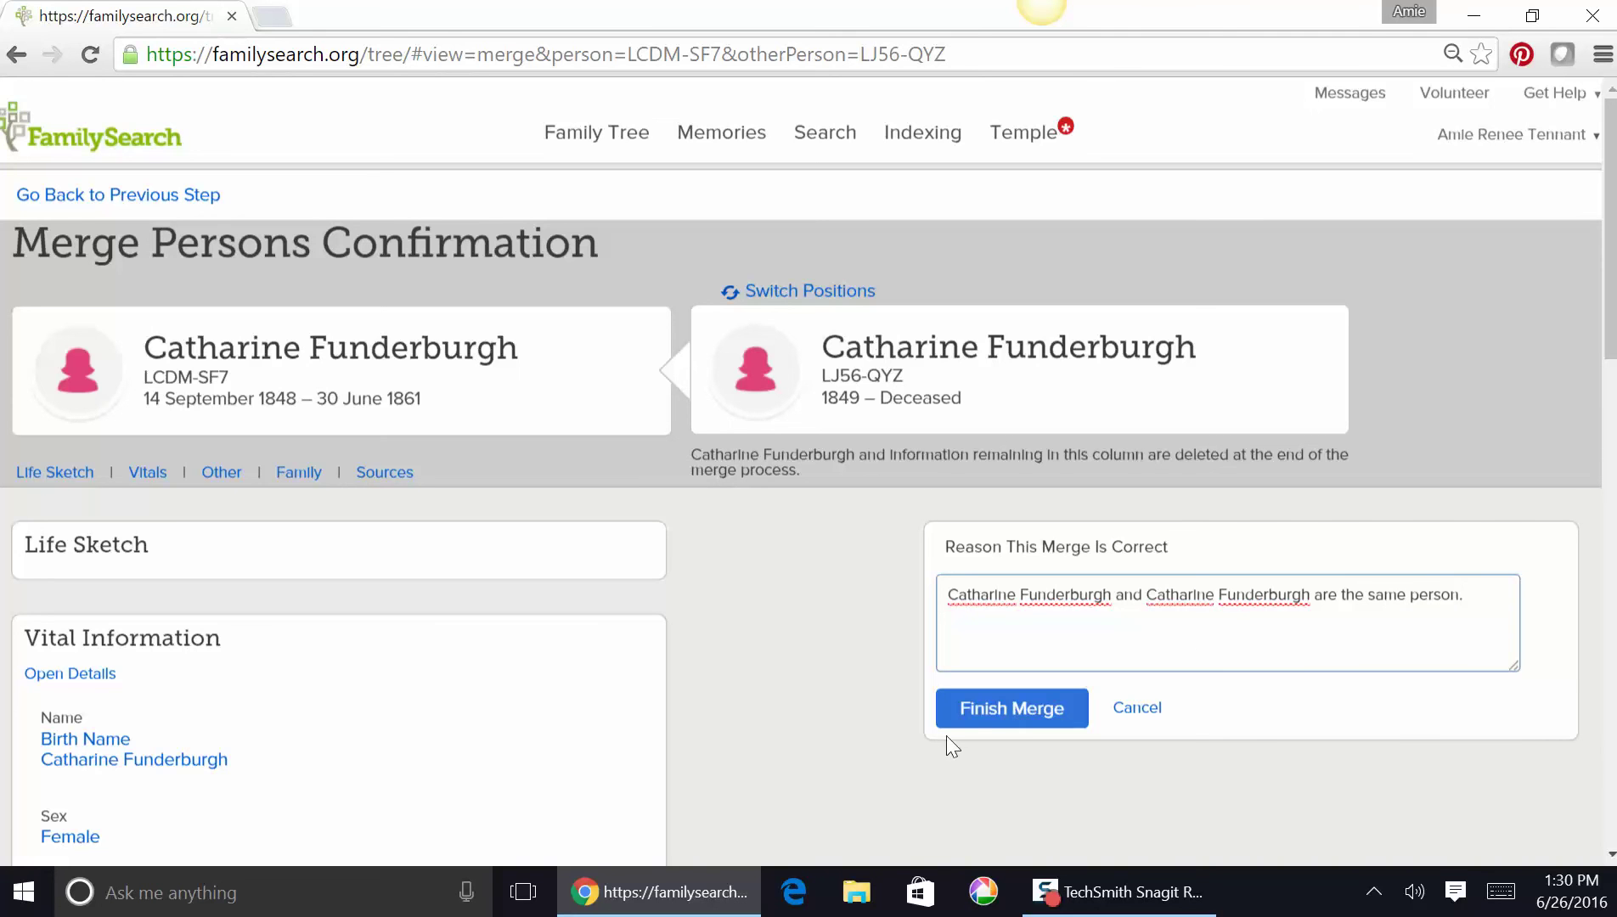
pyautogui.click(995, 712)
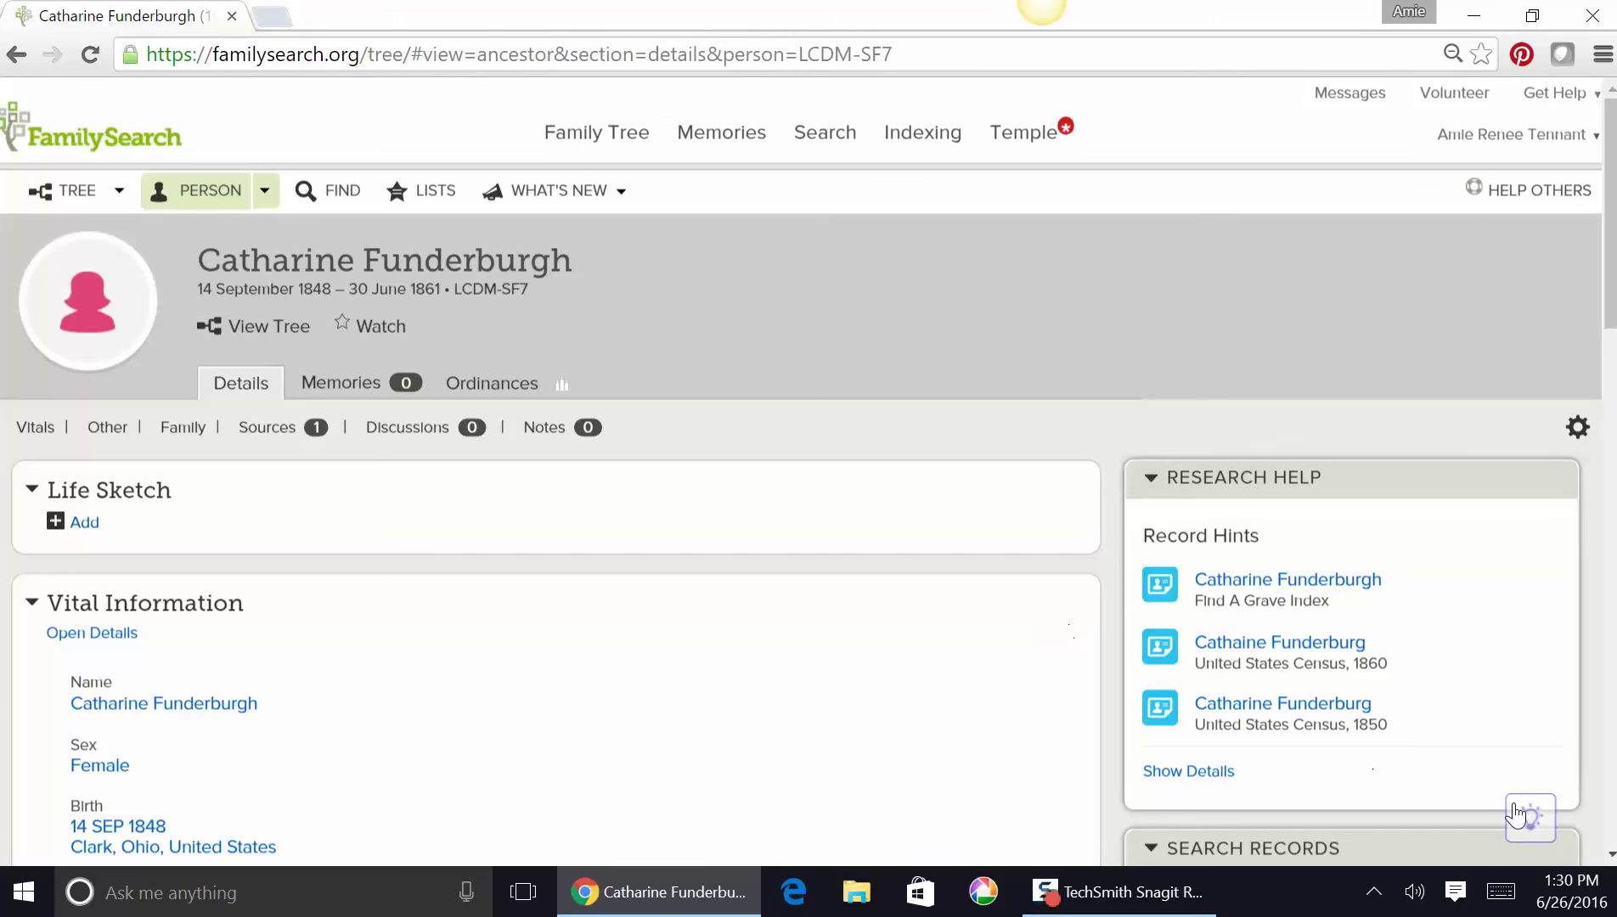
# - Open the person page of the youngest brother, born in 1852, from the siblings list
pyautogui.scroll(-3, 1516, 816)
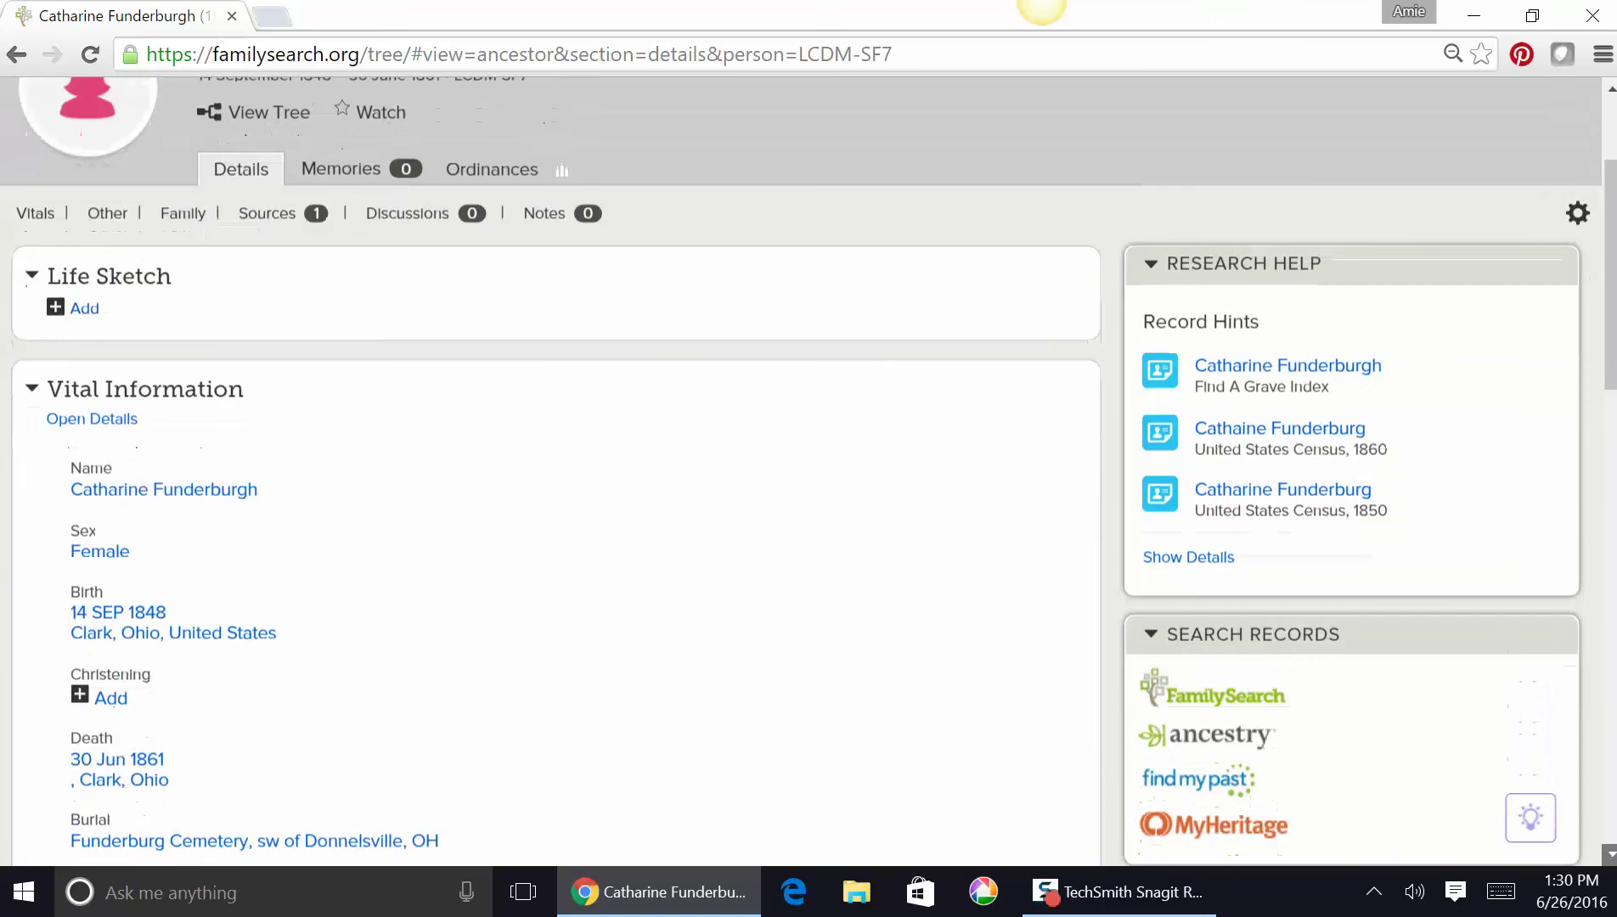
pyautogui.scroll(-15, 1516, 816)
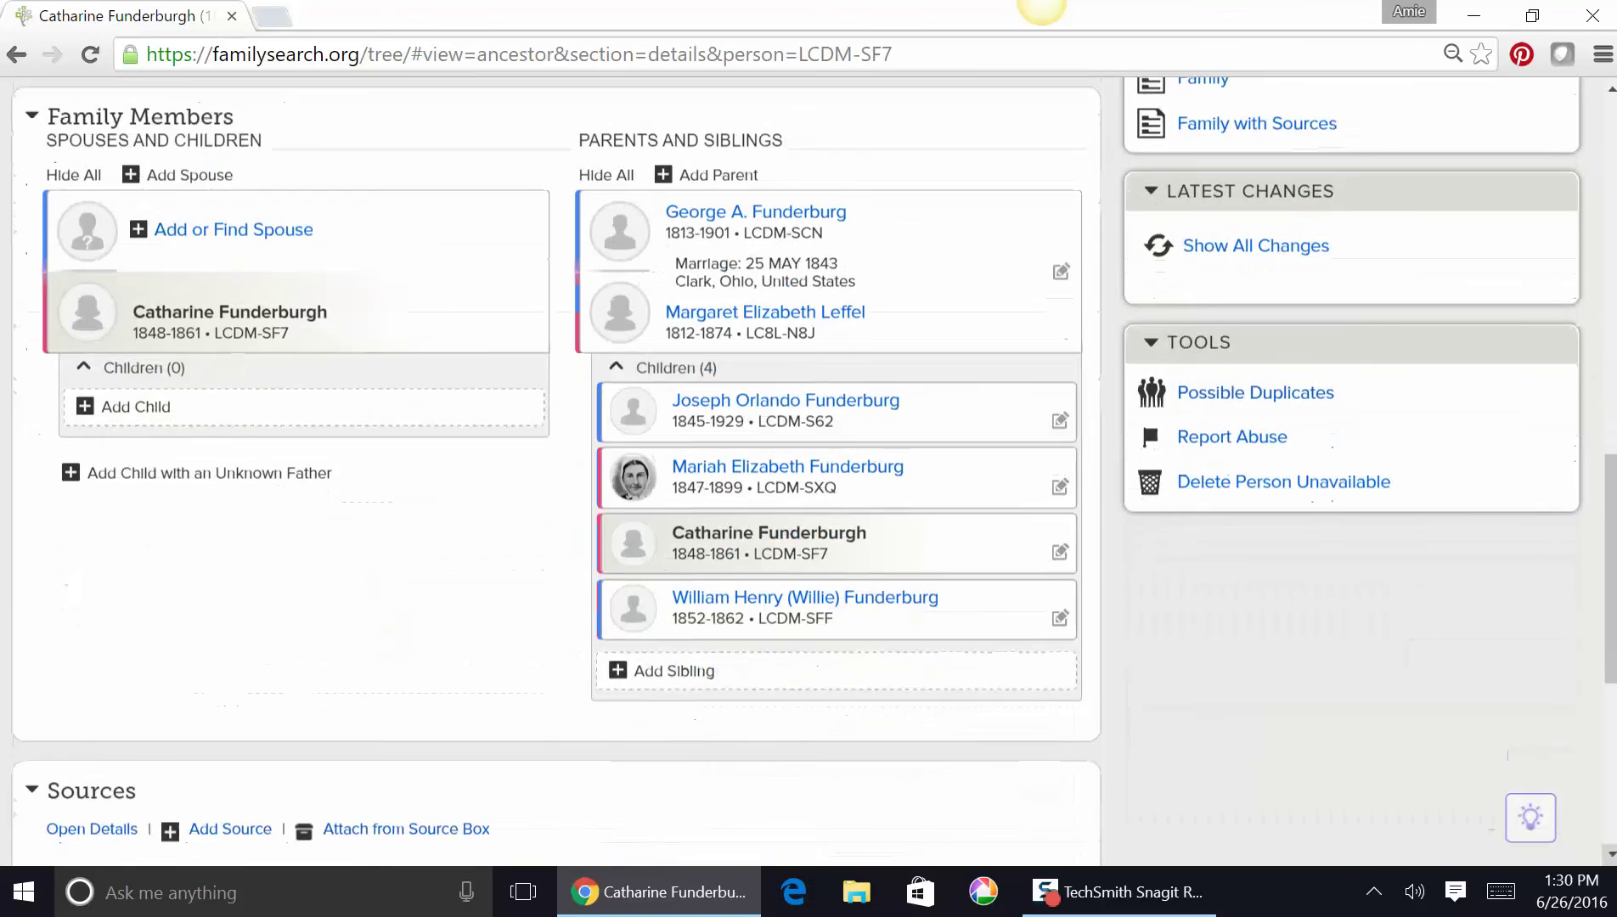
pyautogui.scroll(-2, 841, 561)
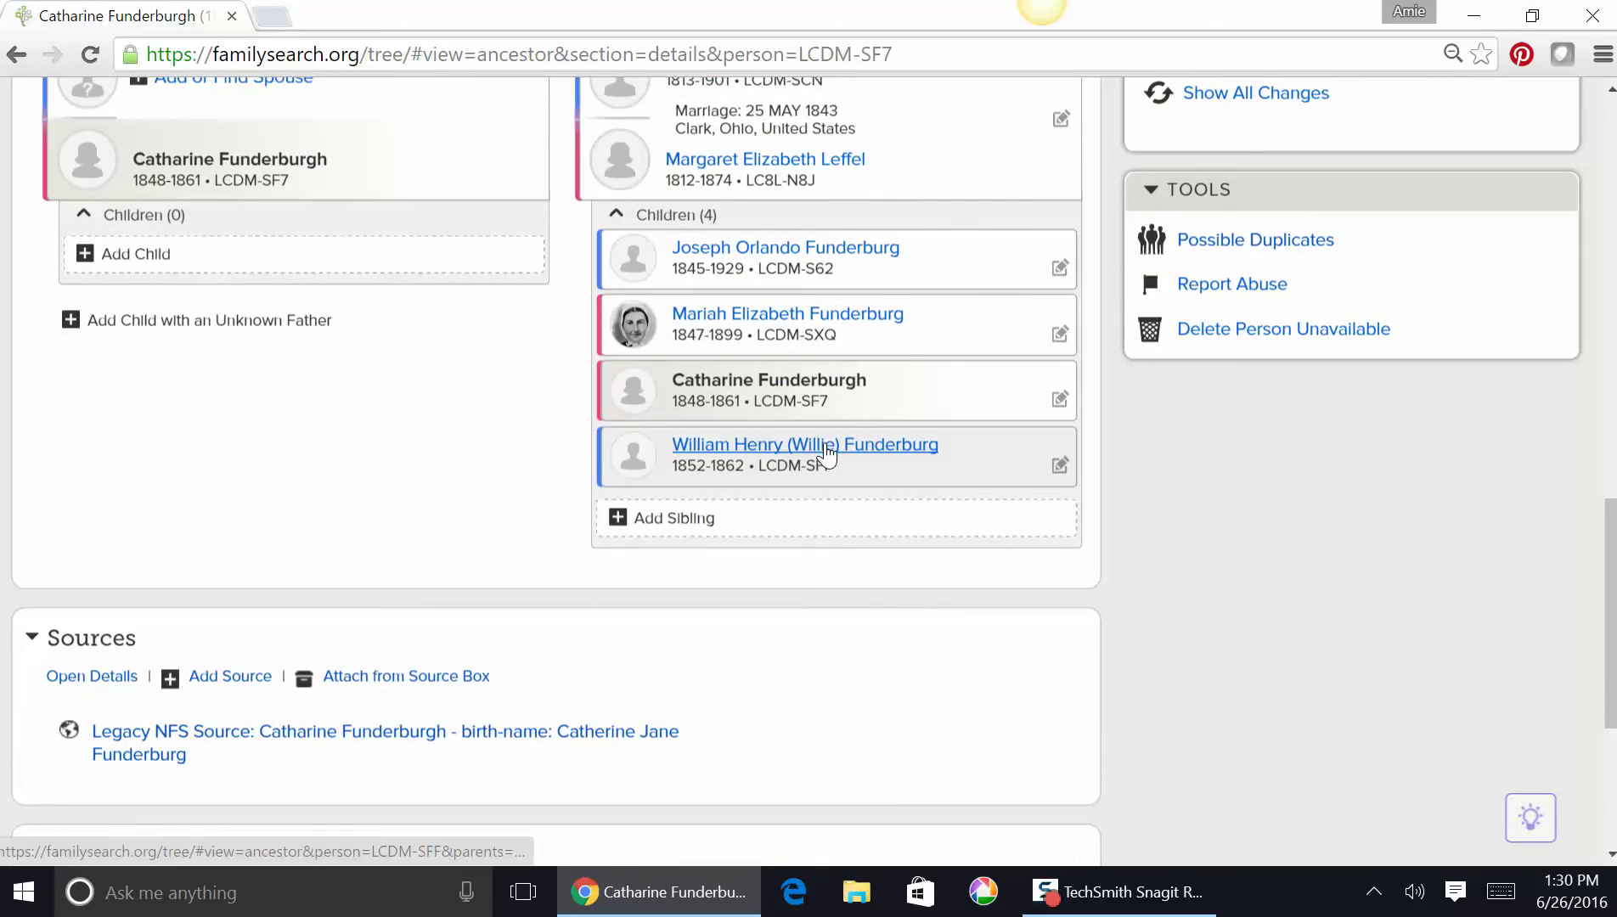
pyautogui.click(825, 450)
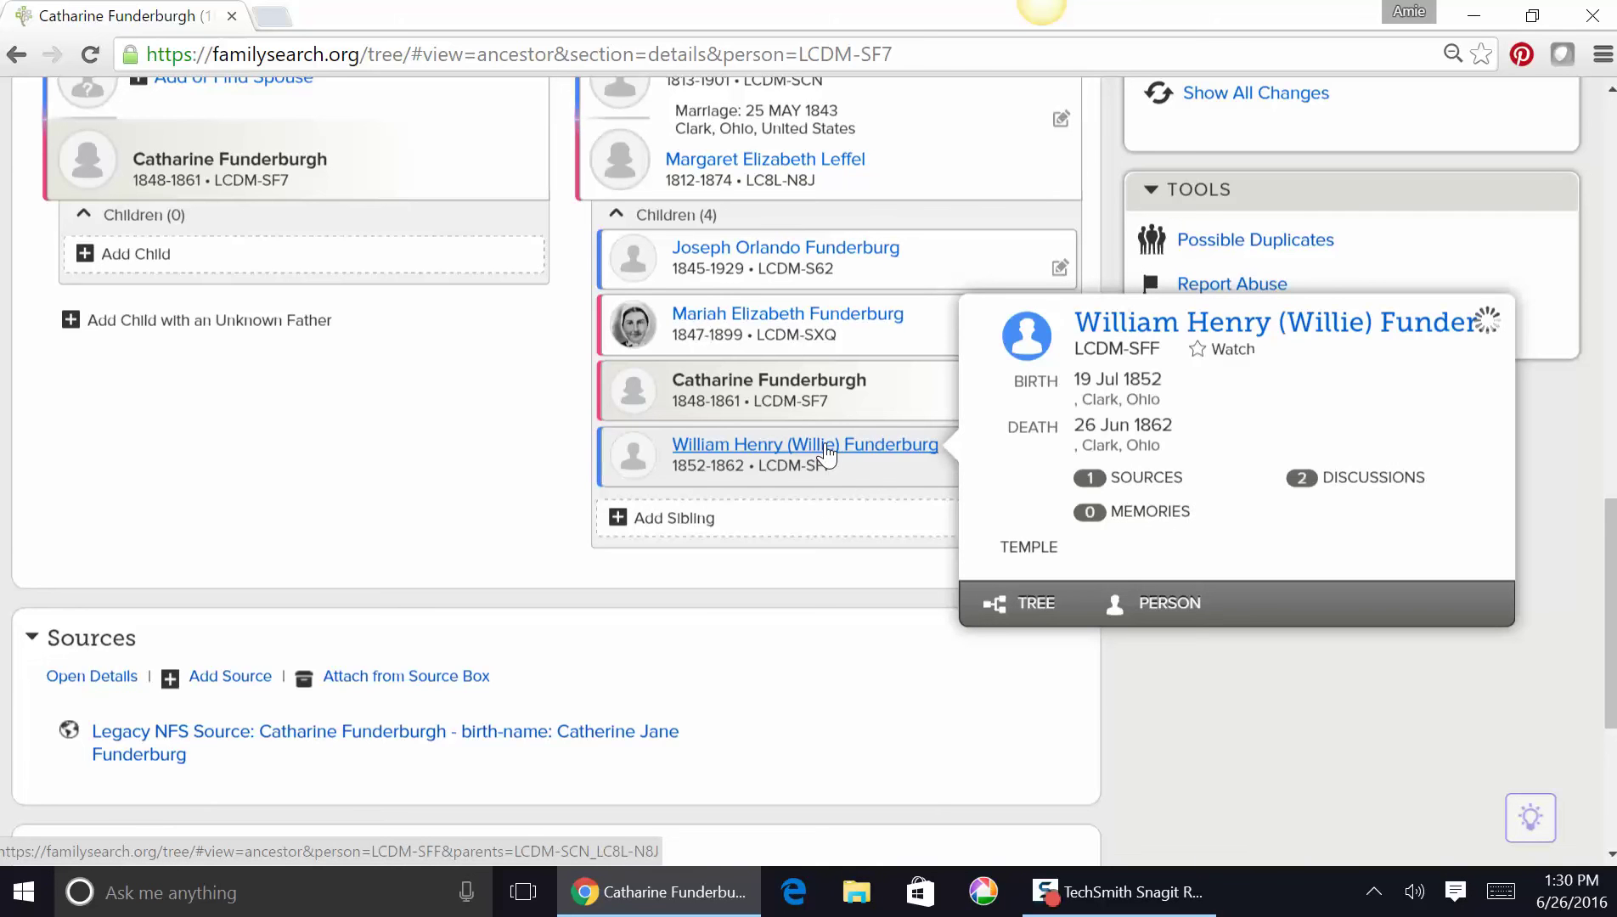
pyautogui.click(1148, 612)
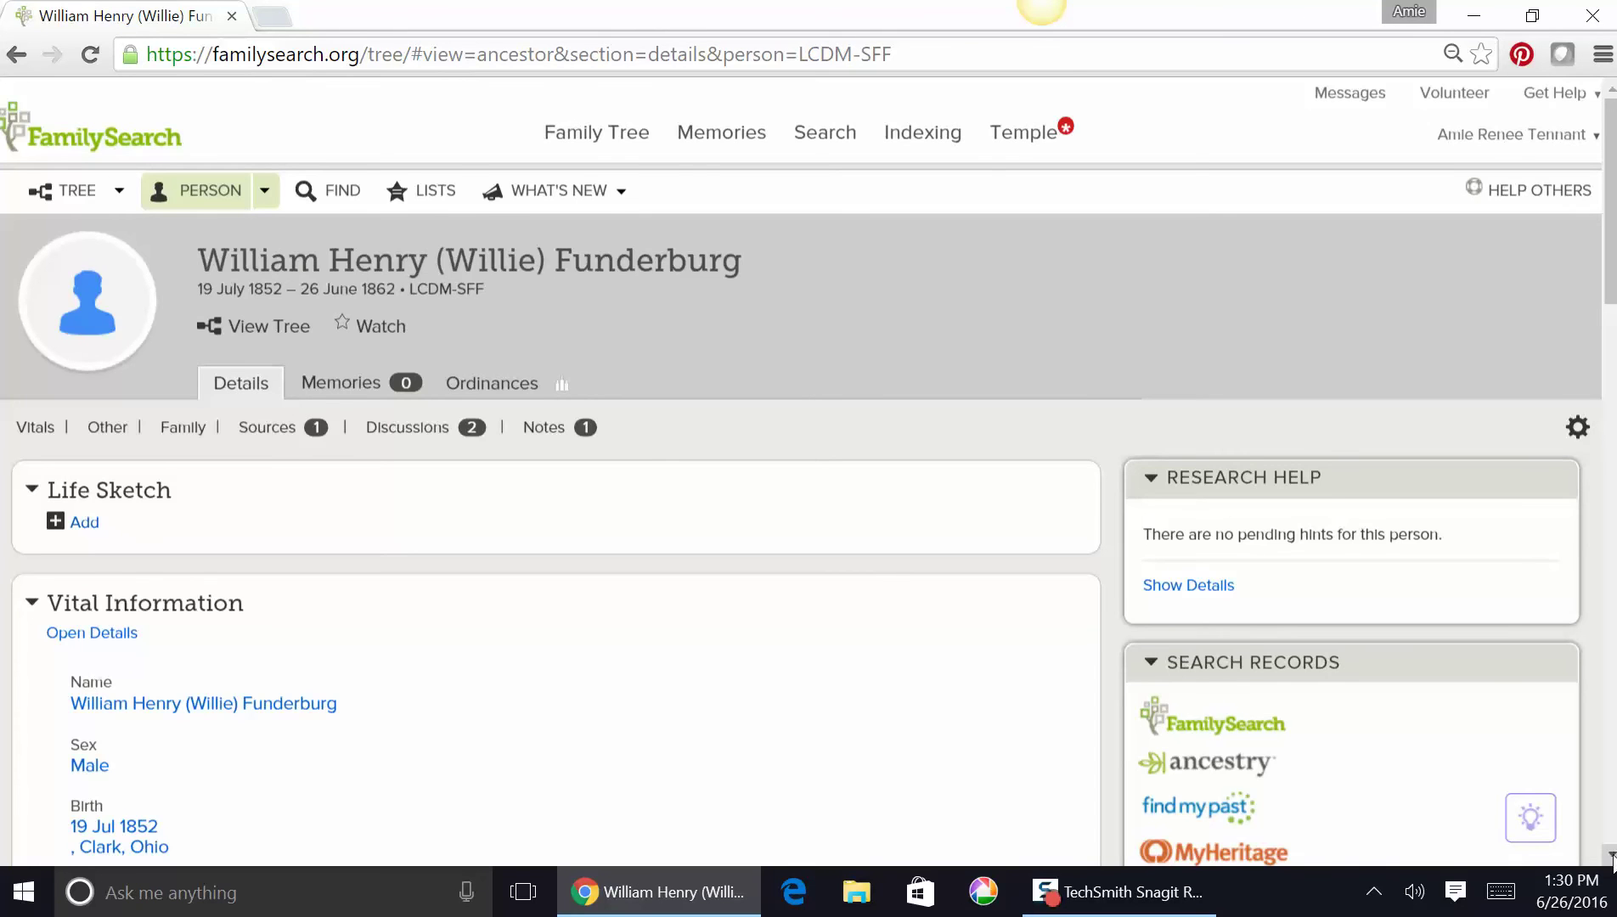
# - Check the youngest brother's record for possible duplicates and return to his person page
pyautogui.scroll(-9, 1612, 859)
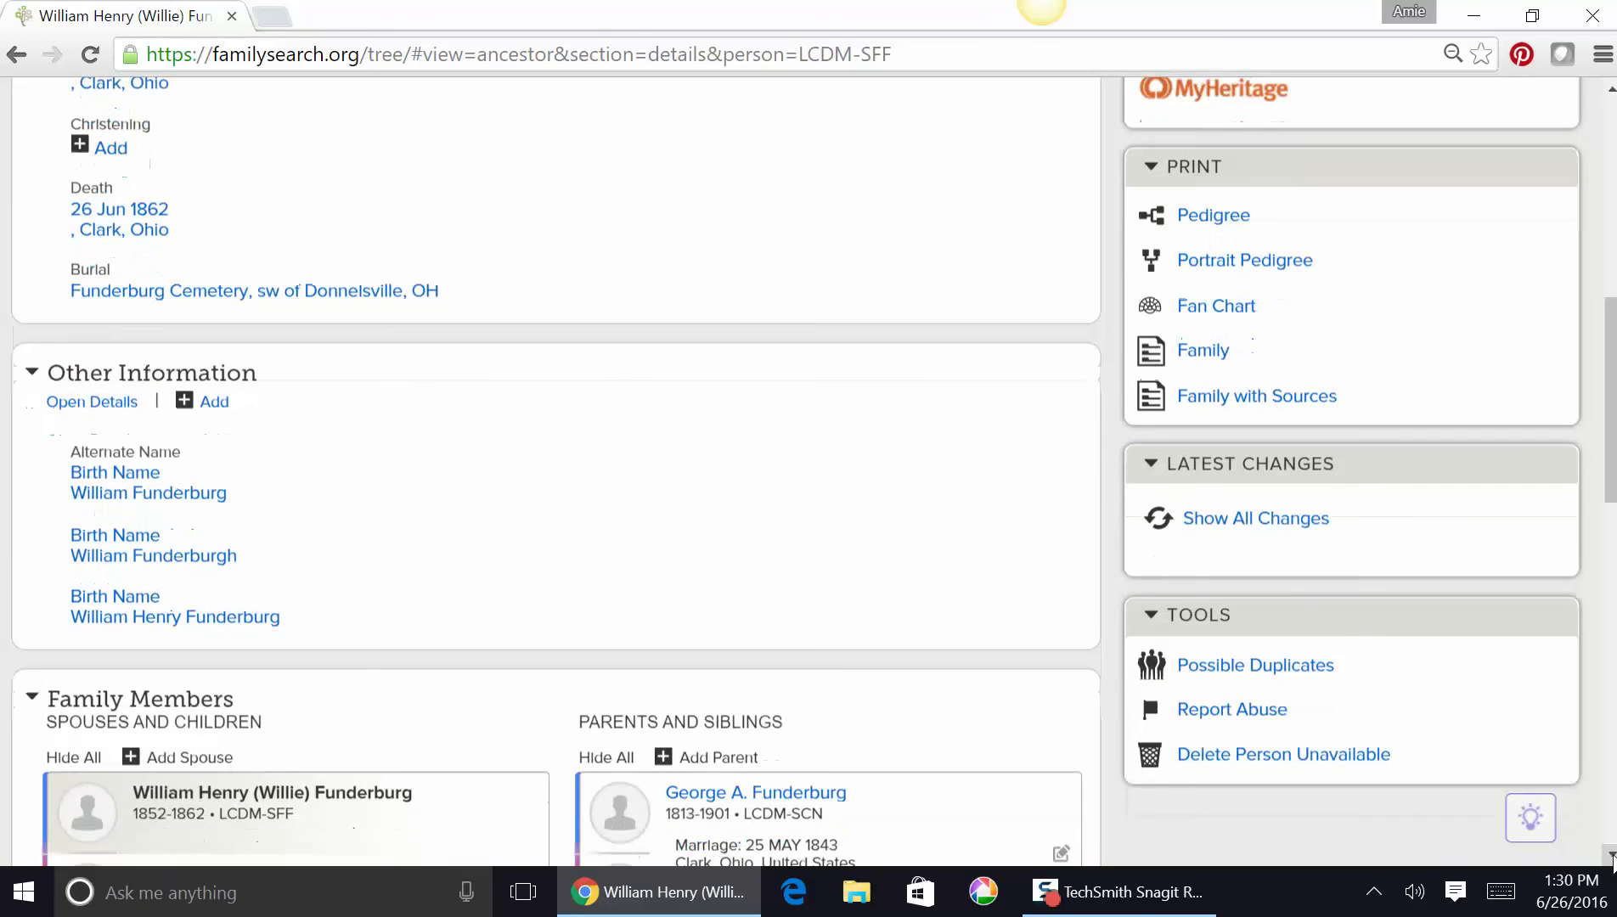
pyautogui.click(1326, 677)
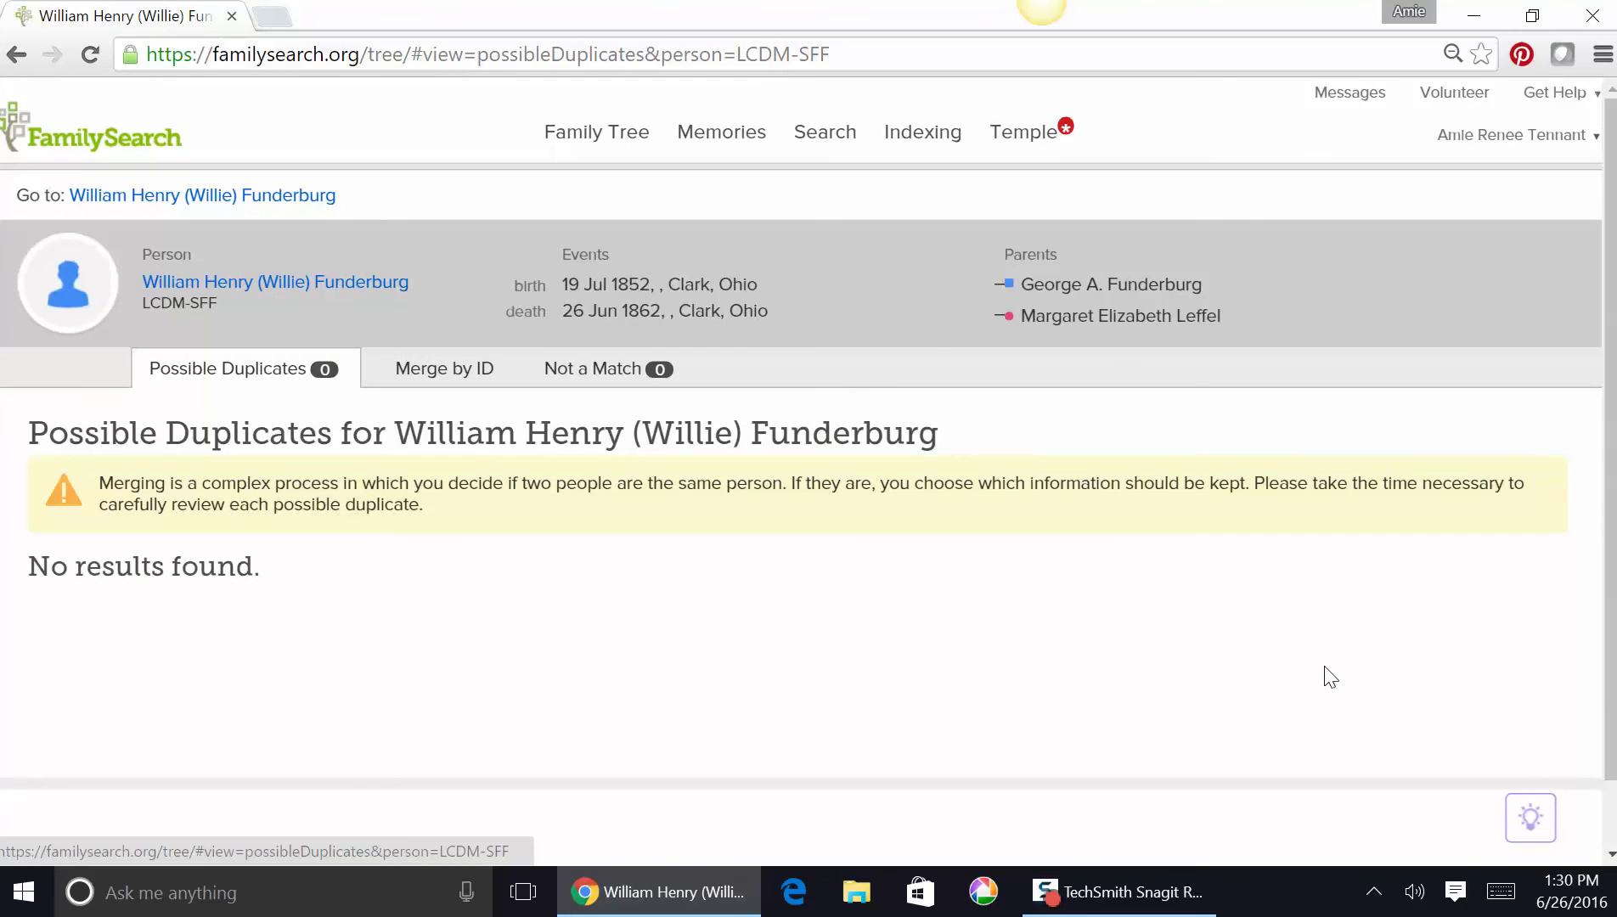
pyautogui.click(19, 56)
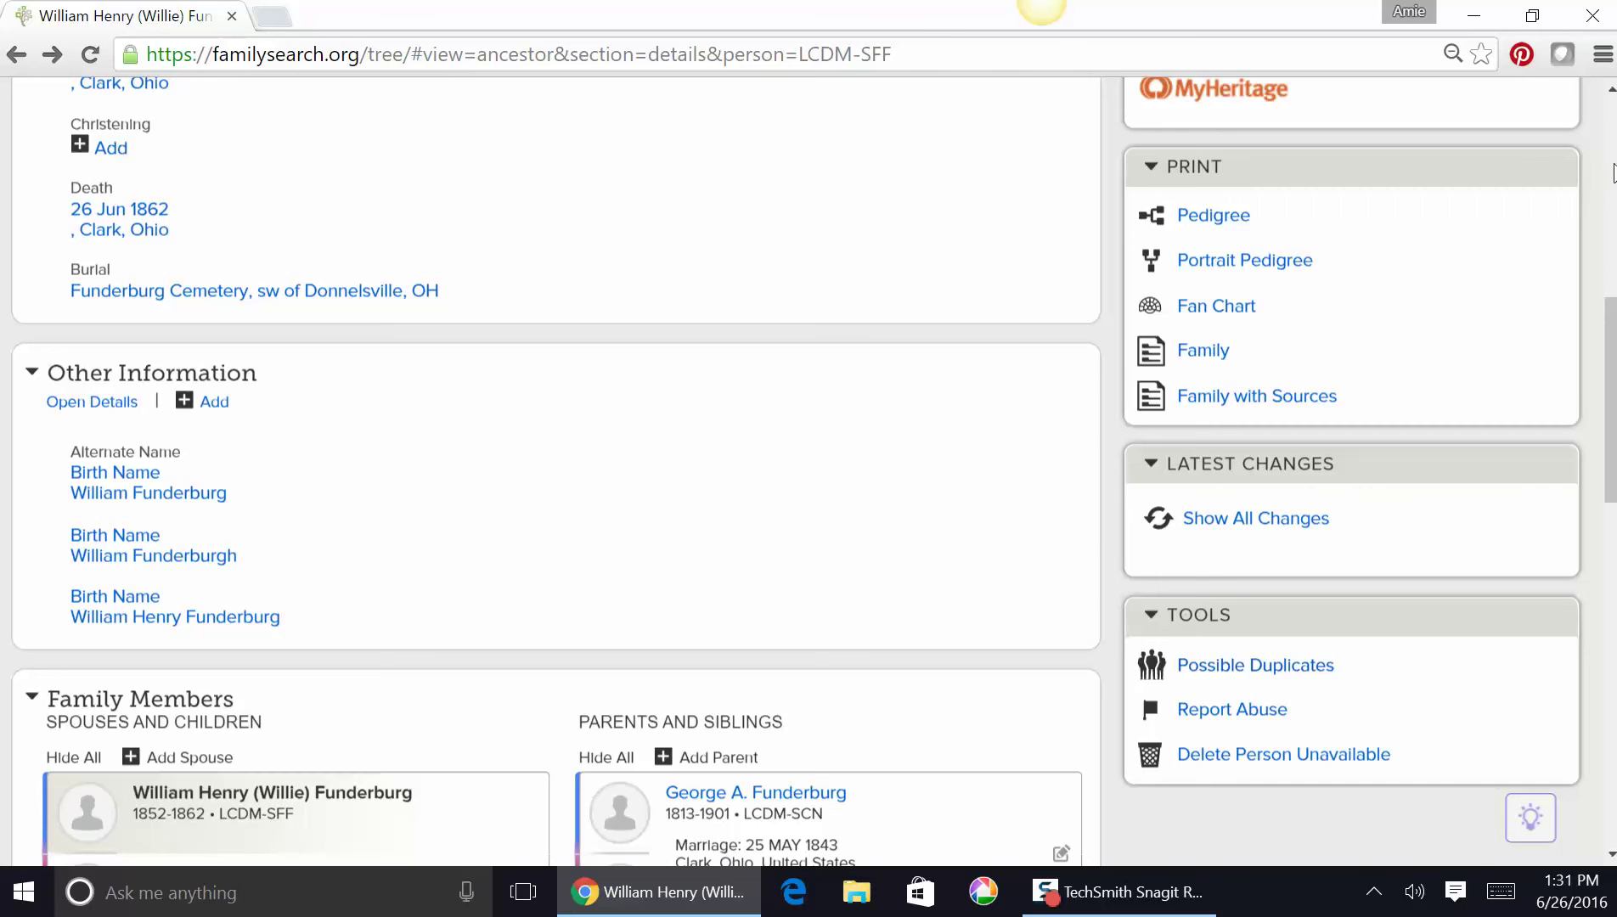
# - Reopen the person page of the sister born in 1848 and review her record hints, vital information and alternate name
pyautogui.click(1611, 855)
pyautogui.click(1610, 854)
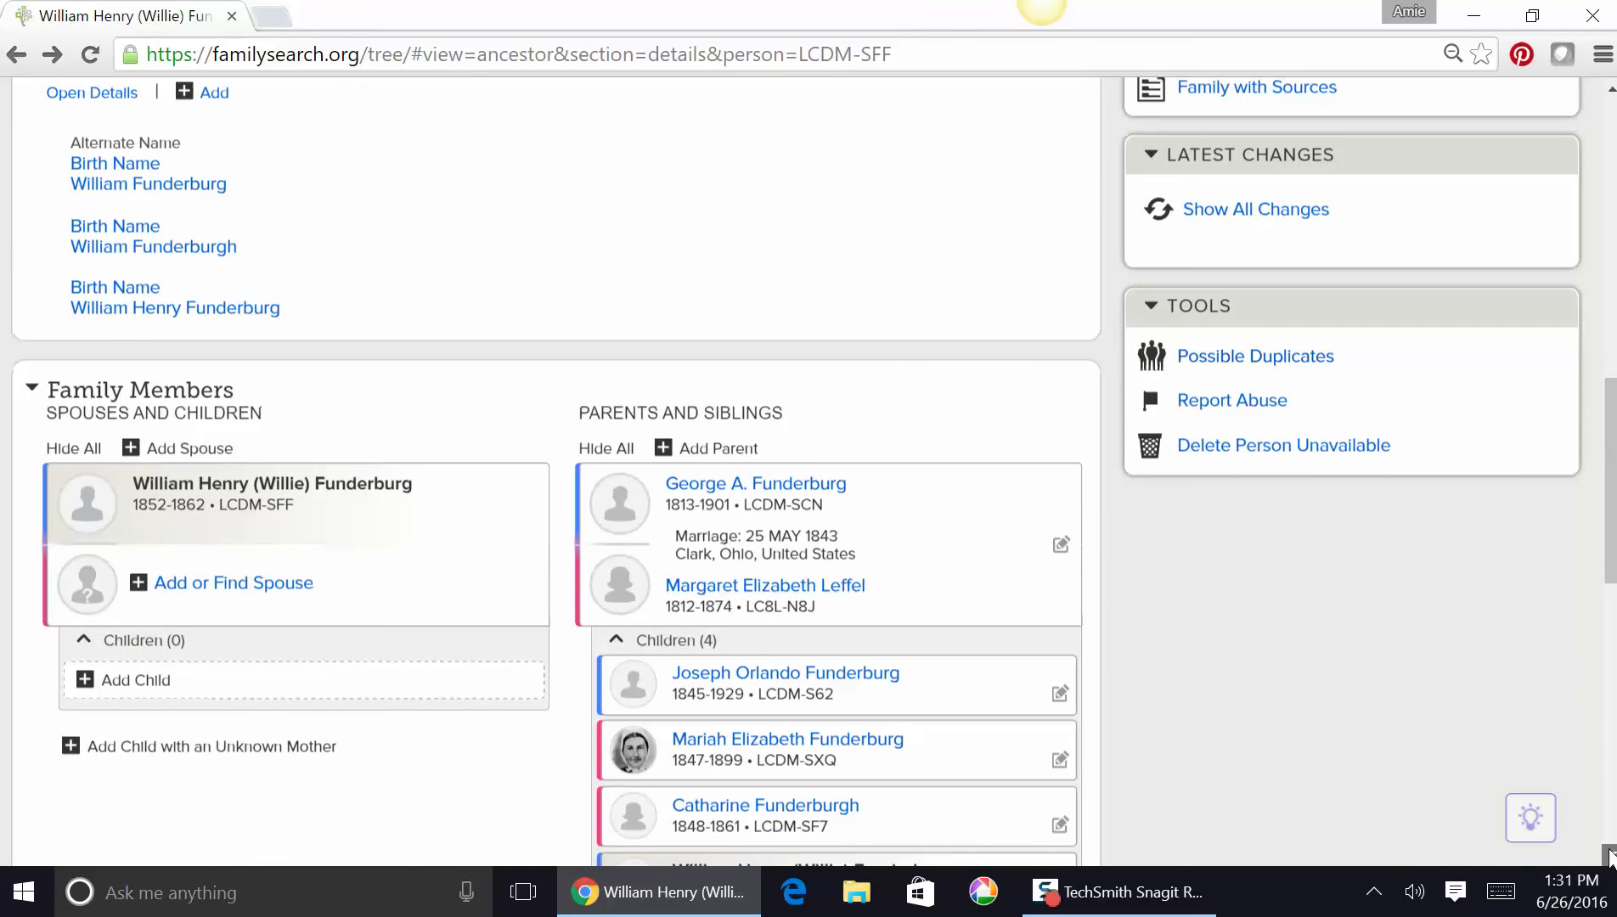
pyautogui.click(1611, 854)
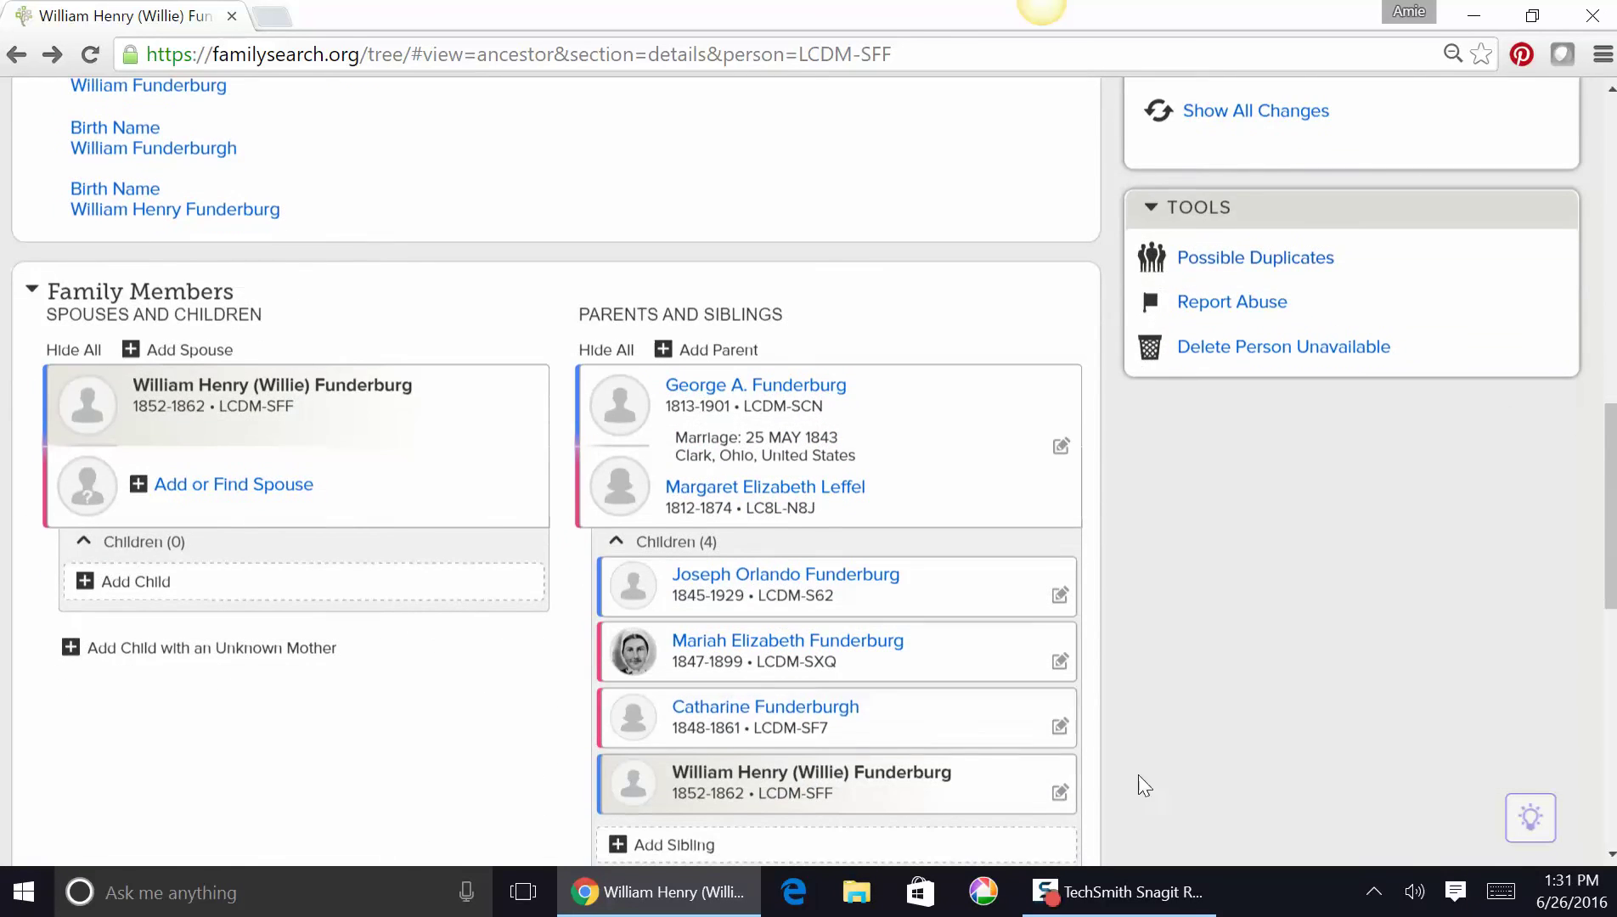
pyautogui.click(767, 710)
pyautogui.click(1064, 841)
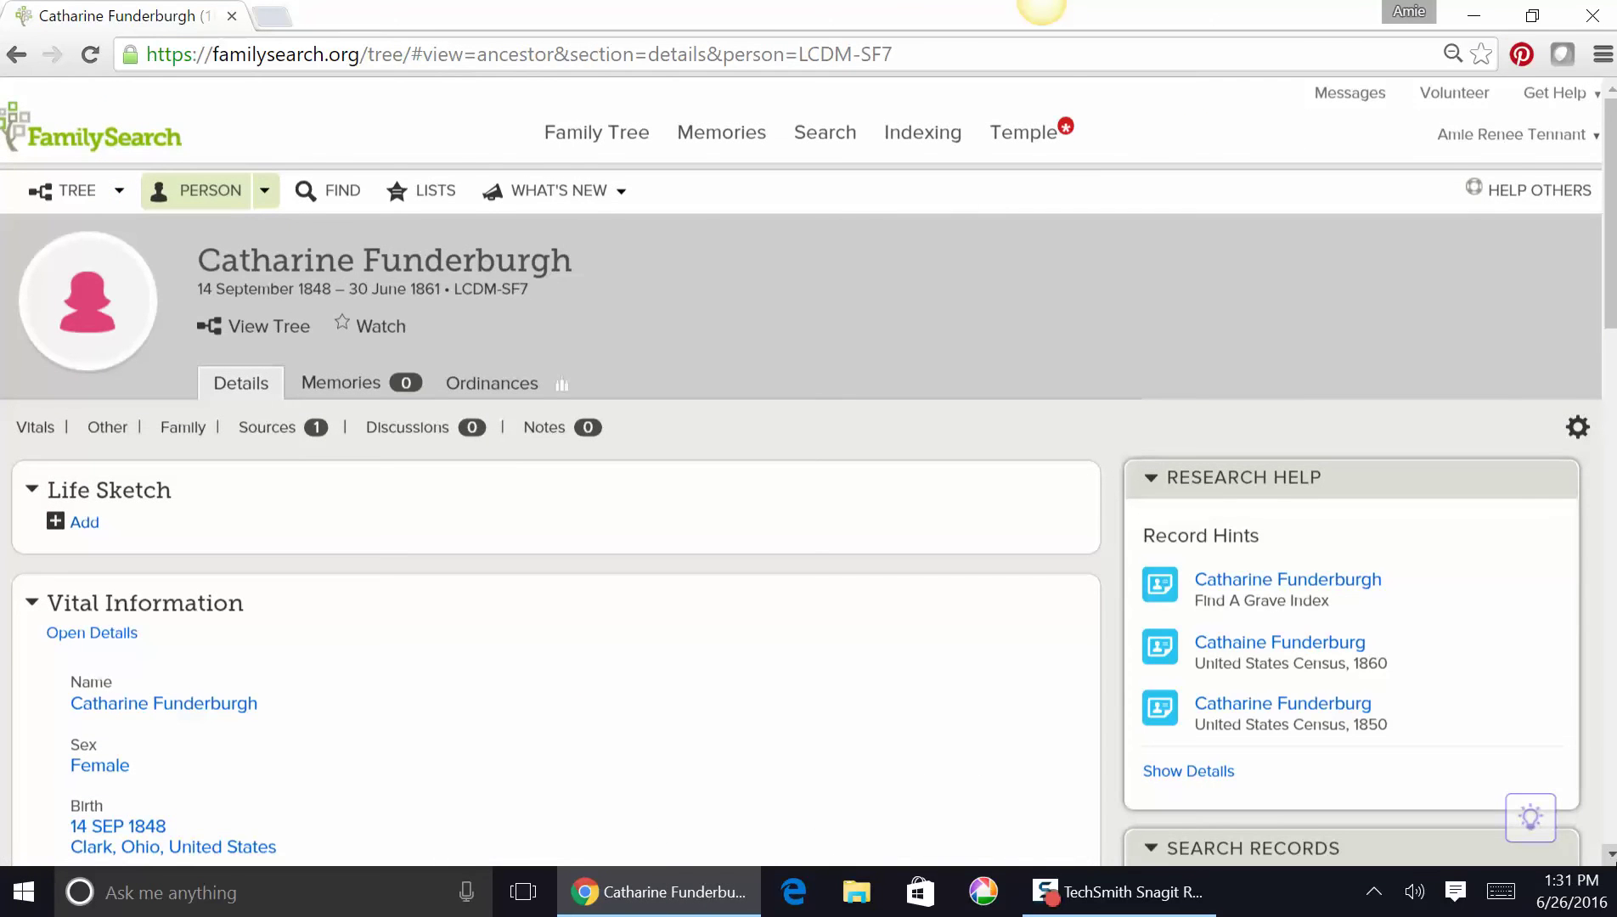
pyautogui.scroll(-2, 808, 471)
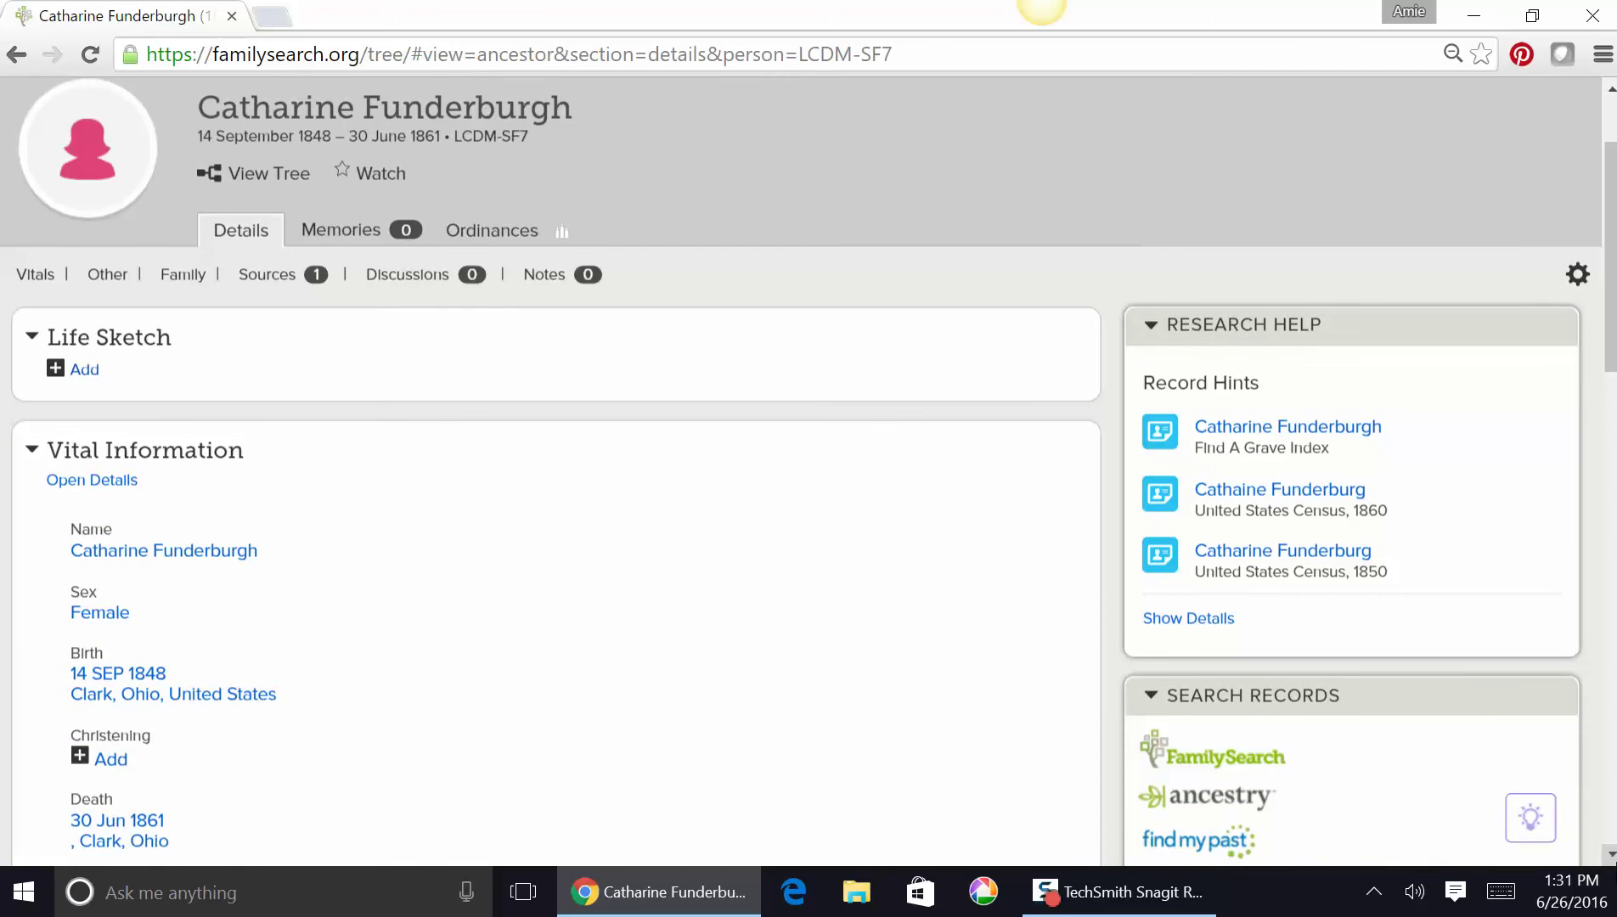
pyautogui.scroll(-3, 809, 471)
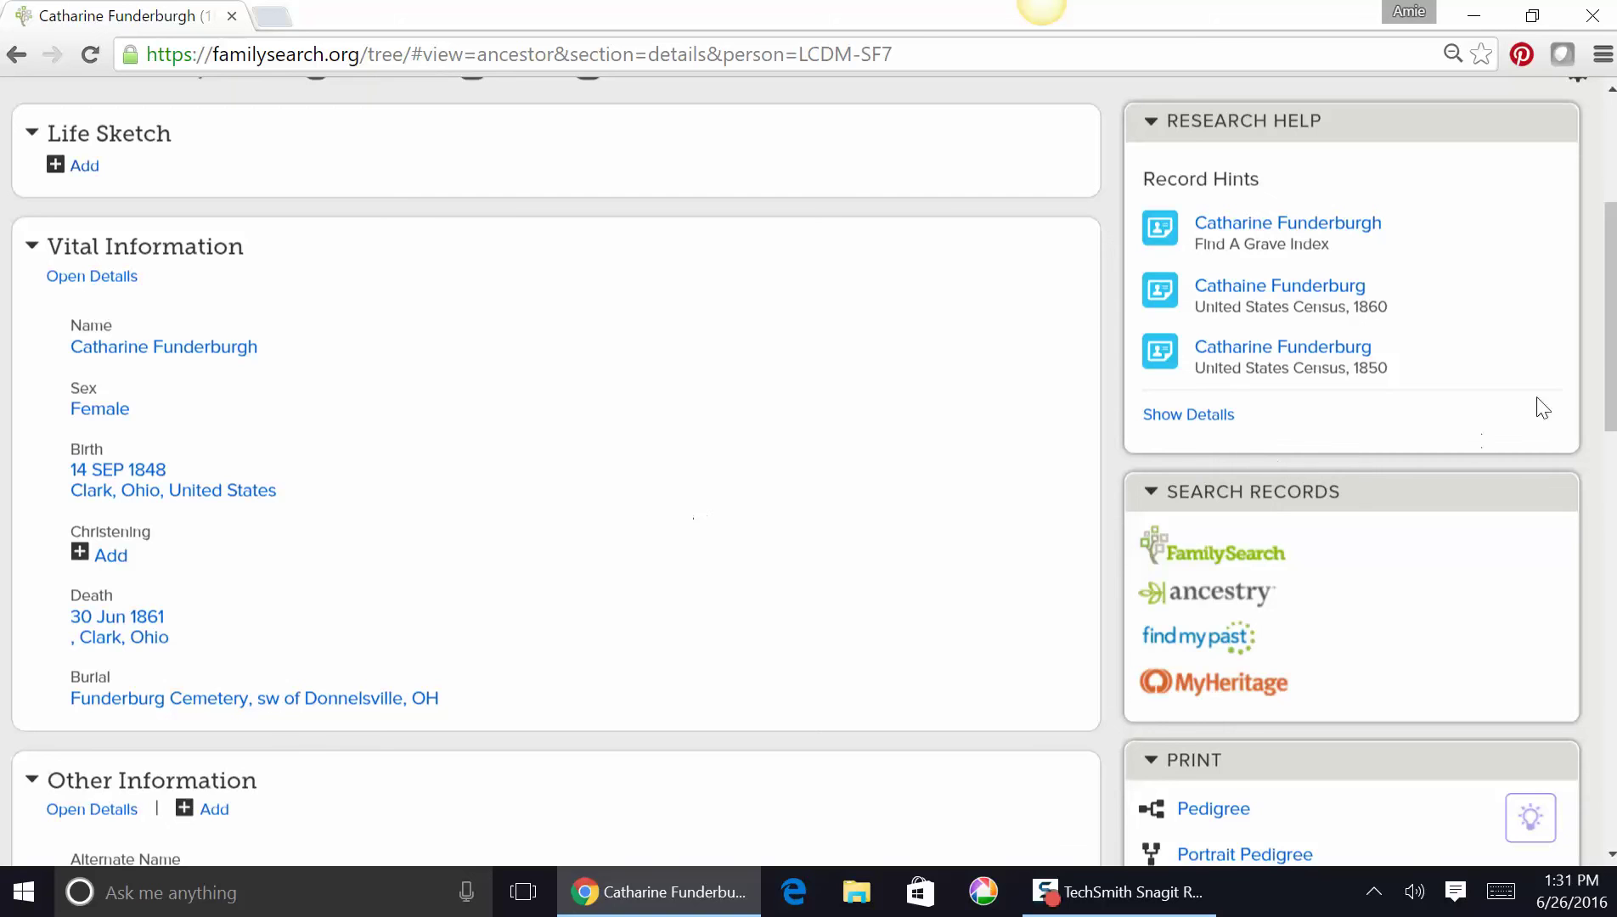
pyautogui.scroll(-6, 510, 612)
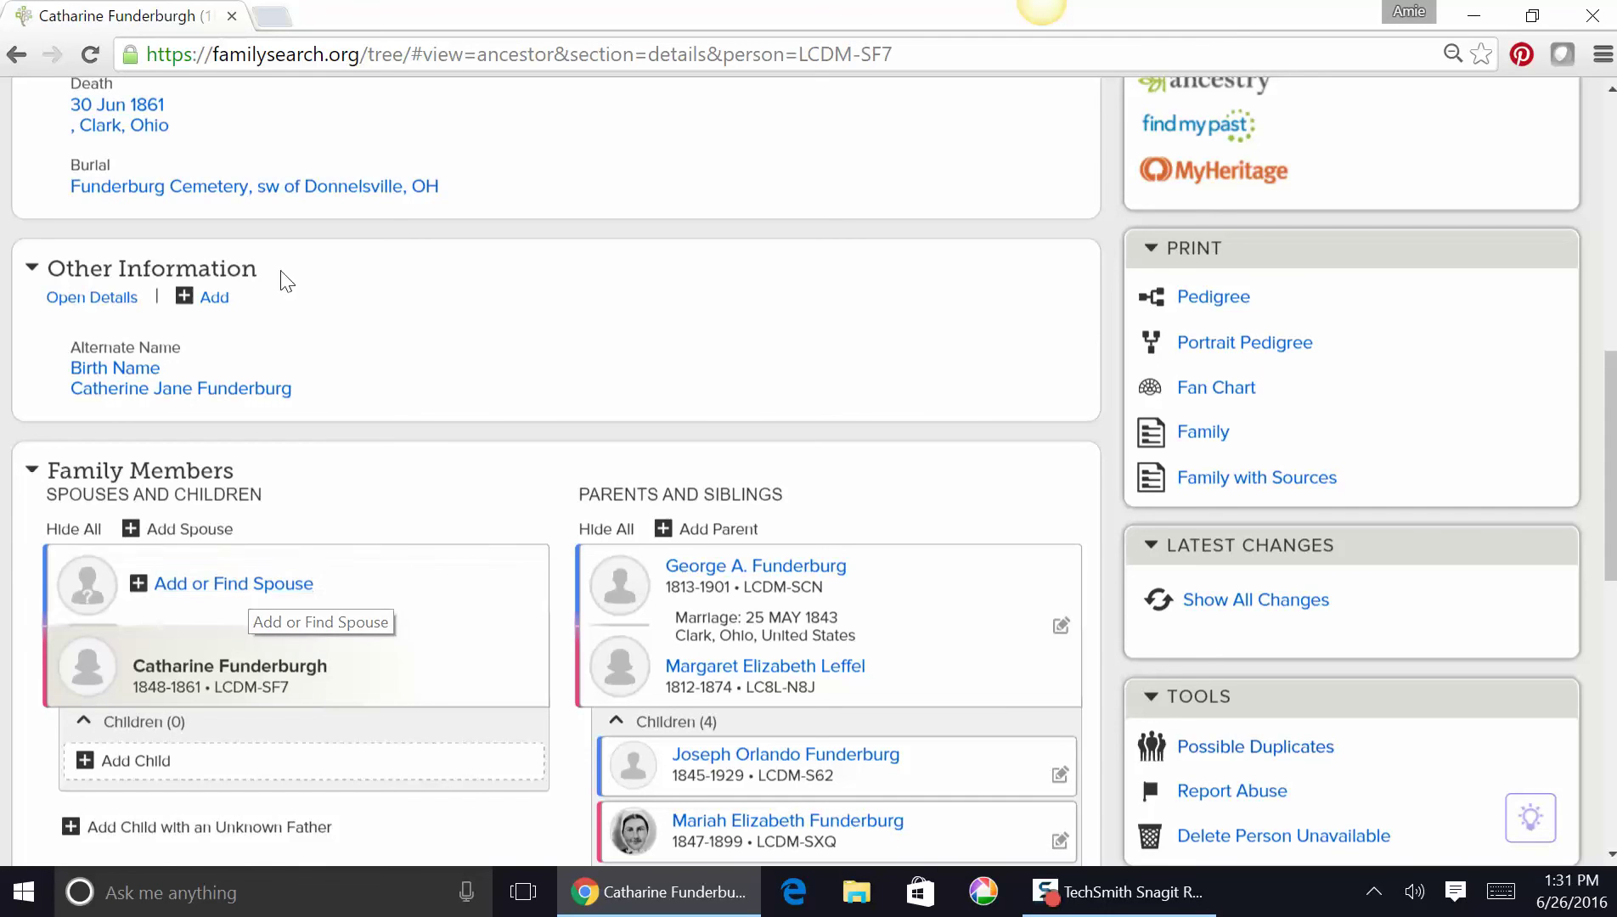
pyautogui.click(274, 19)
pyautogui.write('www.familysearch.org')
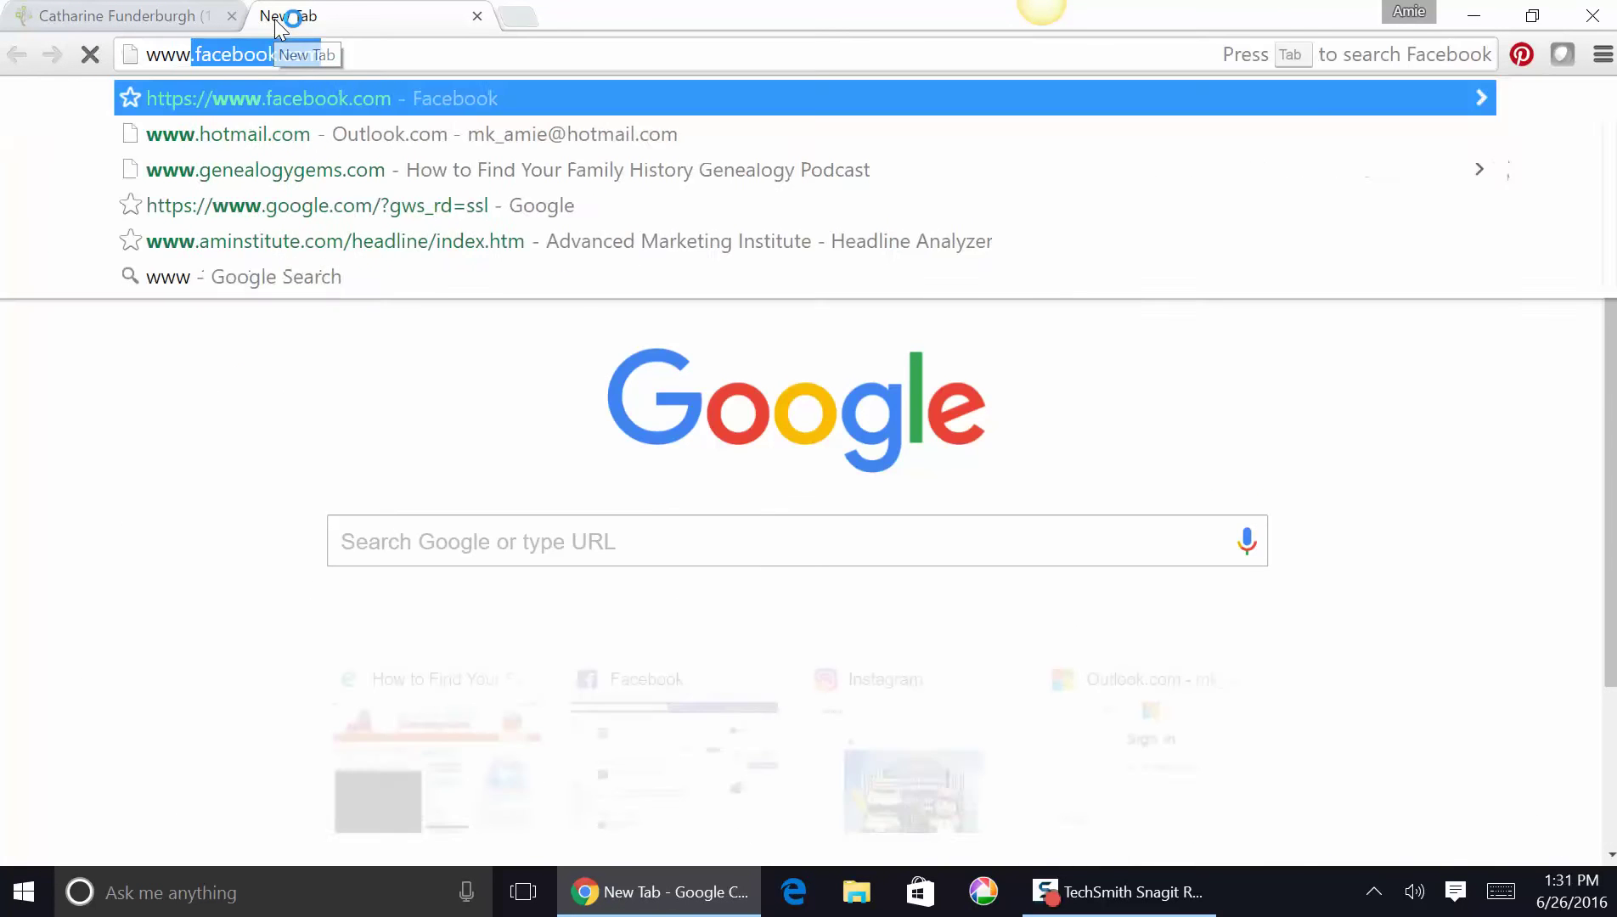
pyautogui.press('Return')
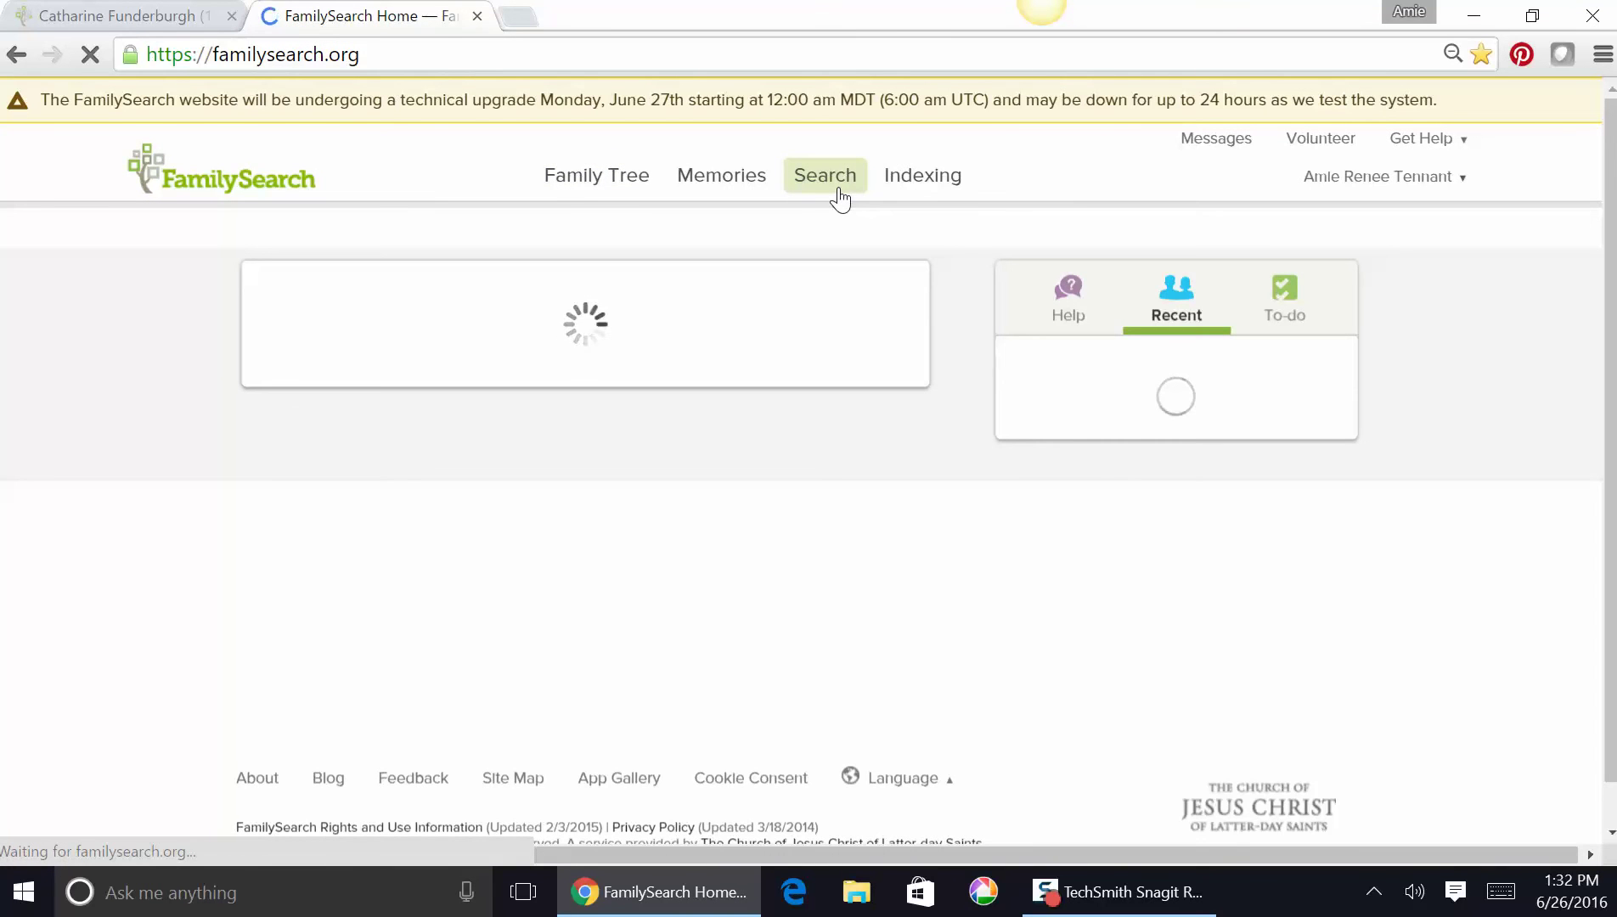
# - Return to the sister's person page and review her vital information and record hints again
pyautogui.click(158, 16)
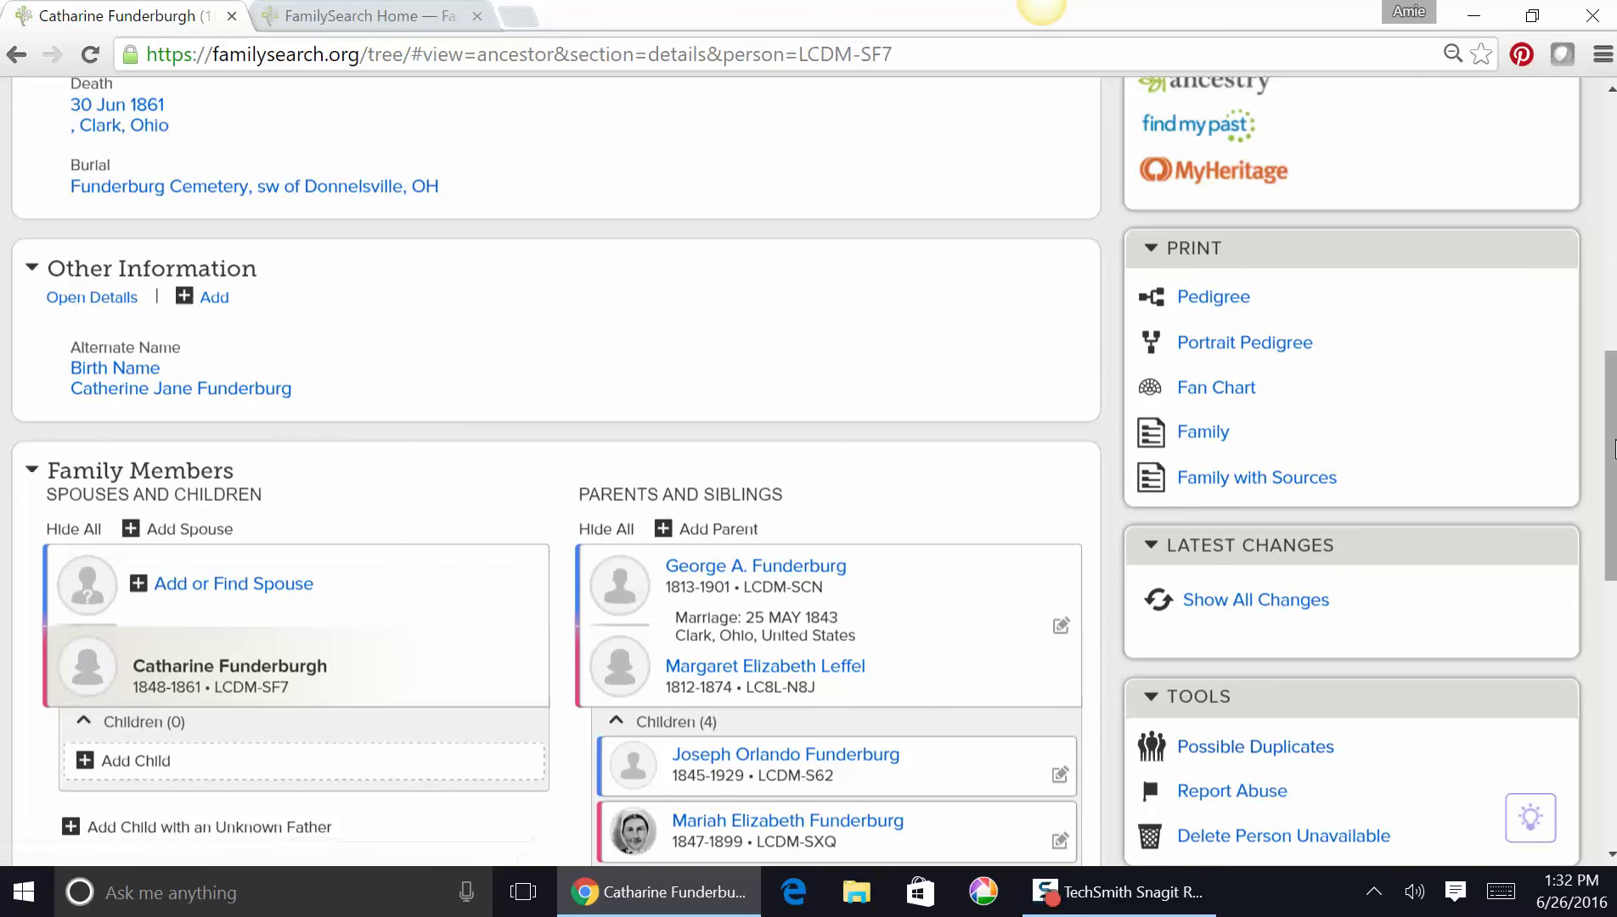
pyautogui.rightClick(1612, 352)
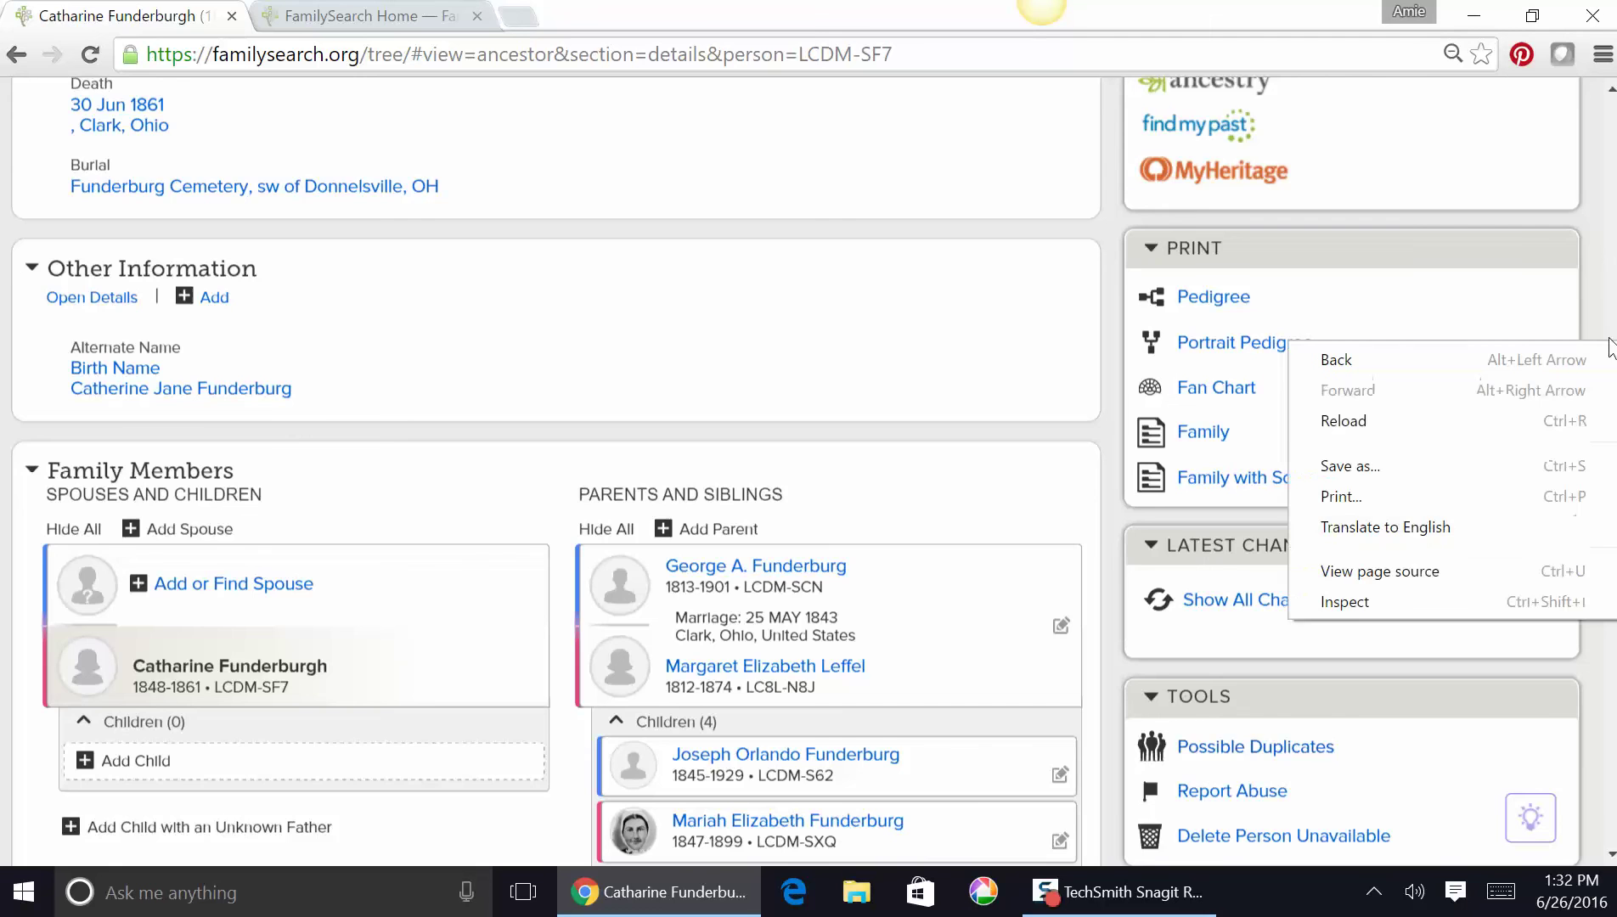
pyautogui.scroll(7, 1609, 323)
pyautogui.scroll(3, 1610, 314)
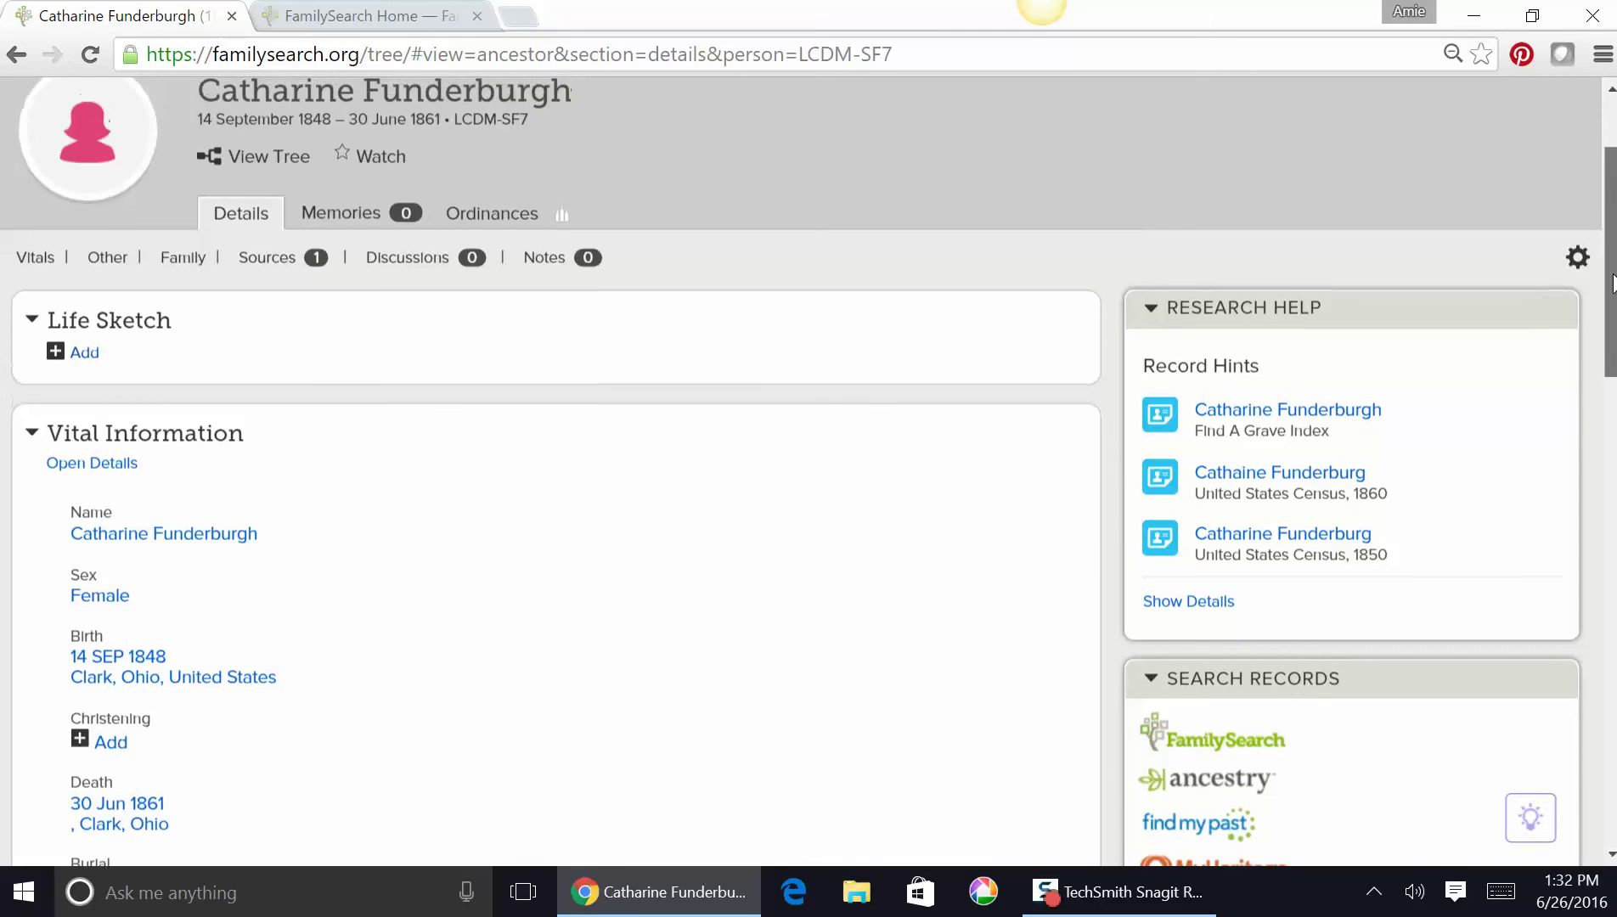